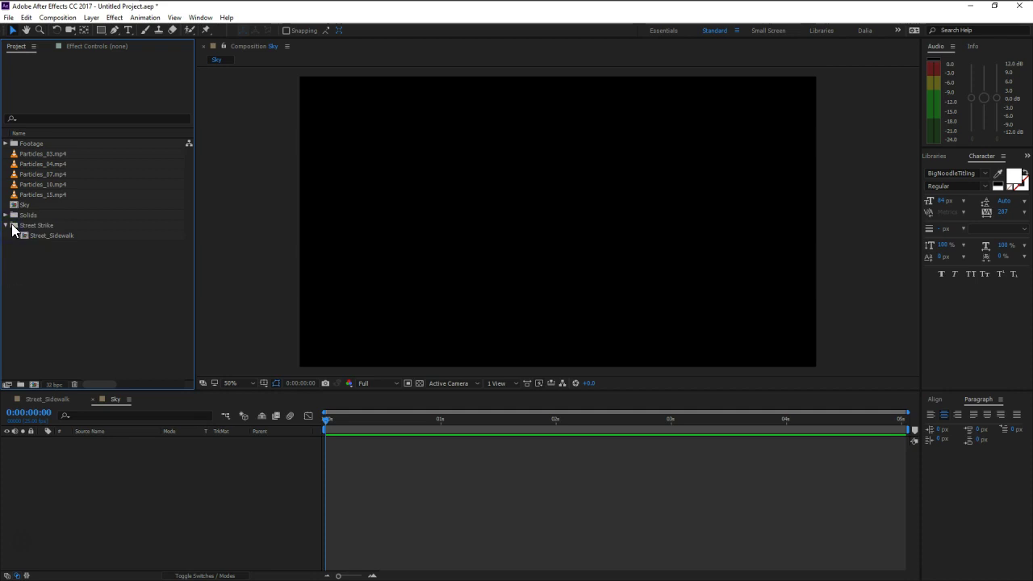
Step: Preview the Plain_Smoke.mp4 clip from the Footage folder's stock videos, then return to the Sky composition
left_click(5, 143)
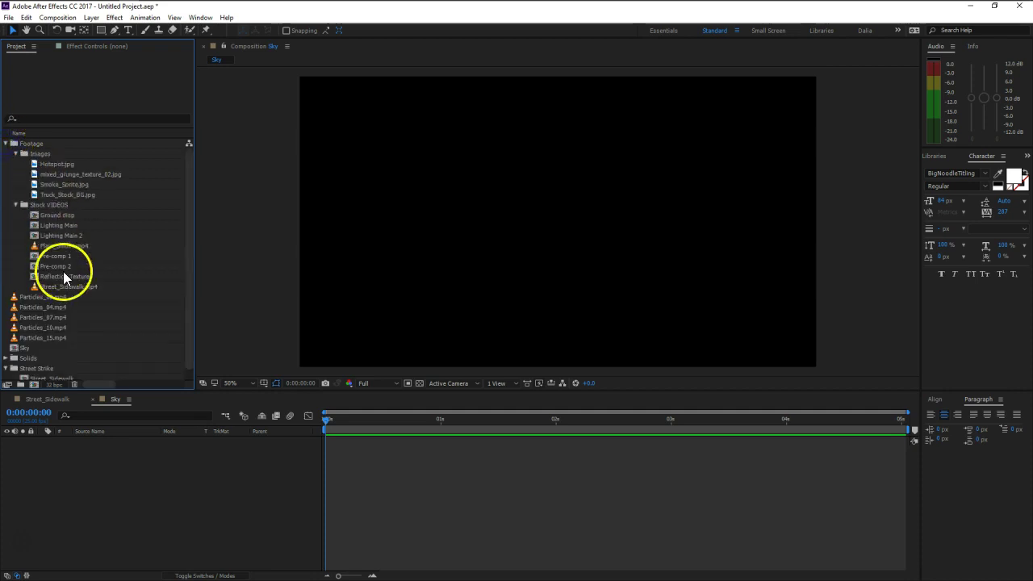
double_click(67, 246)
key("period")
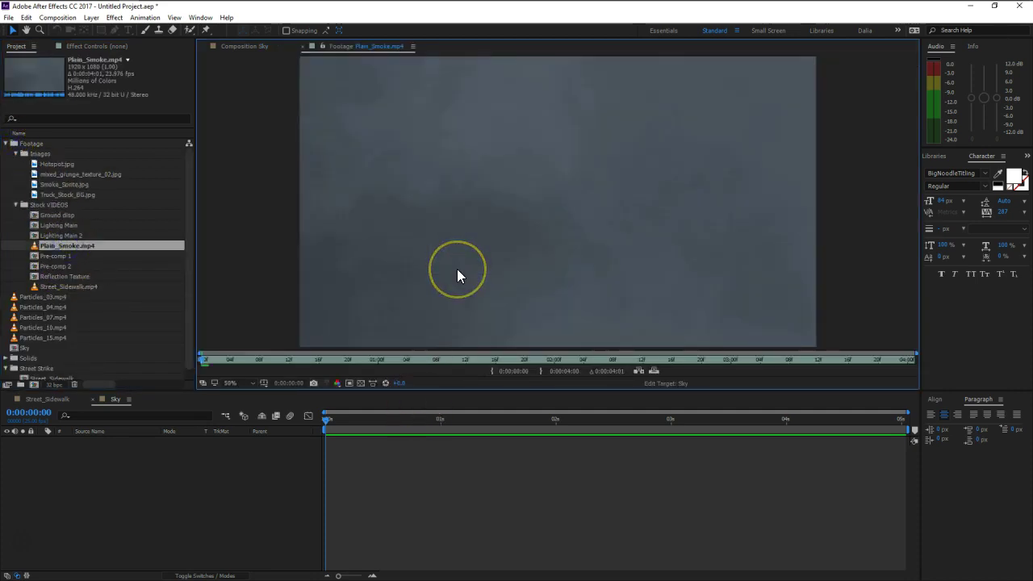
key("space")
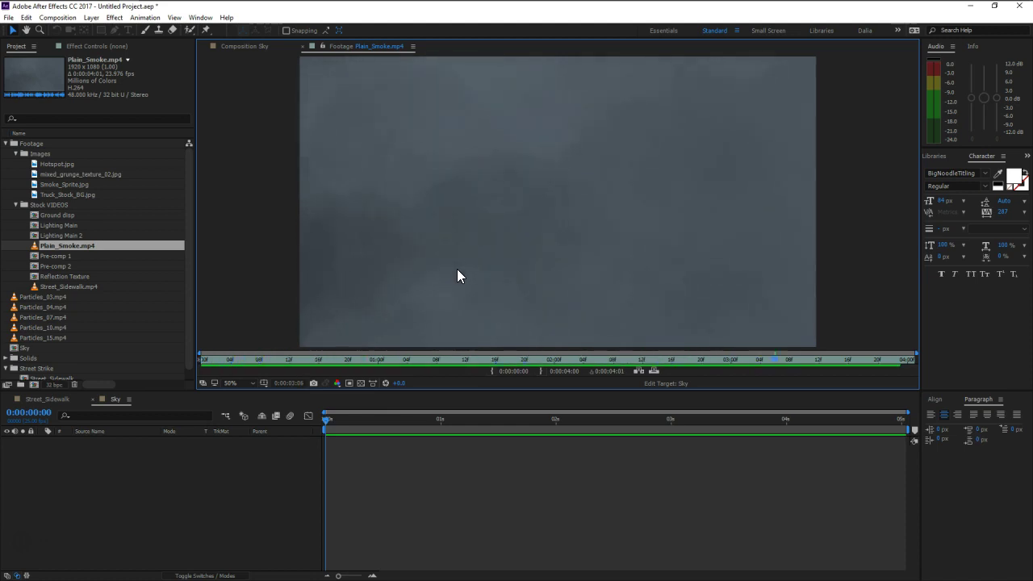
key("space")
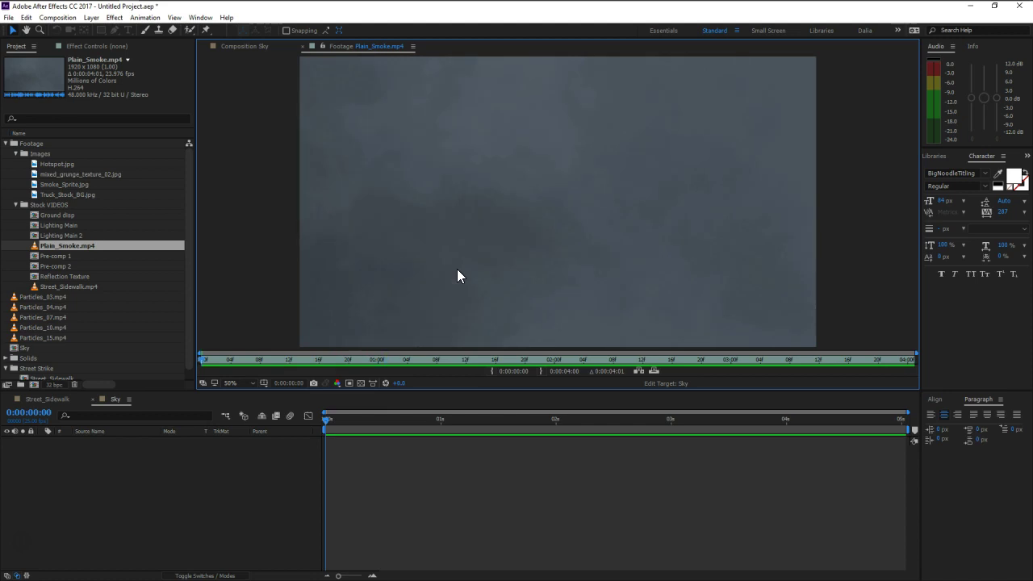
left_click(302, 46)
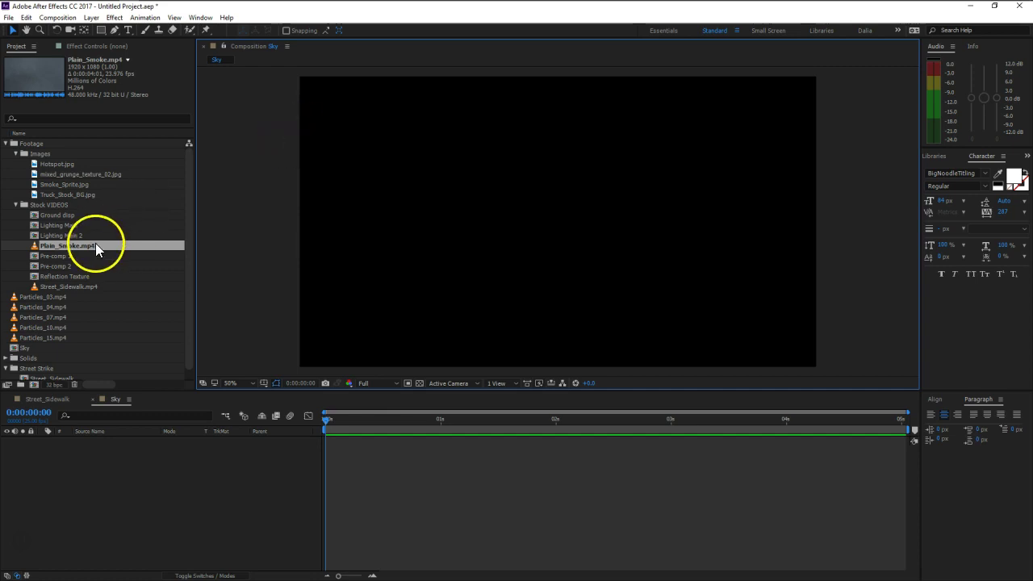
Step: Add Plain_Smoke.mp4 to the Sky composition and trim the composition to the clip's length at about 4 seconds
left_click_drag(95, 243, 97, 500)
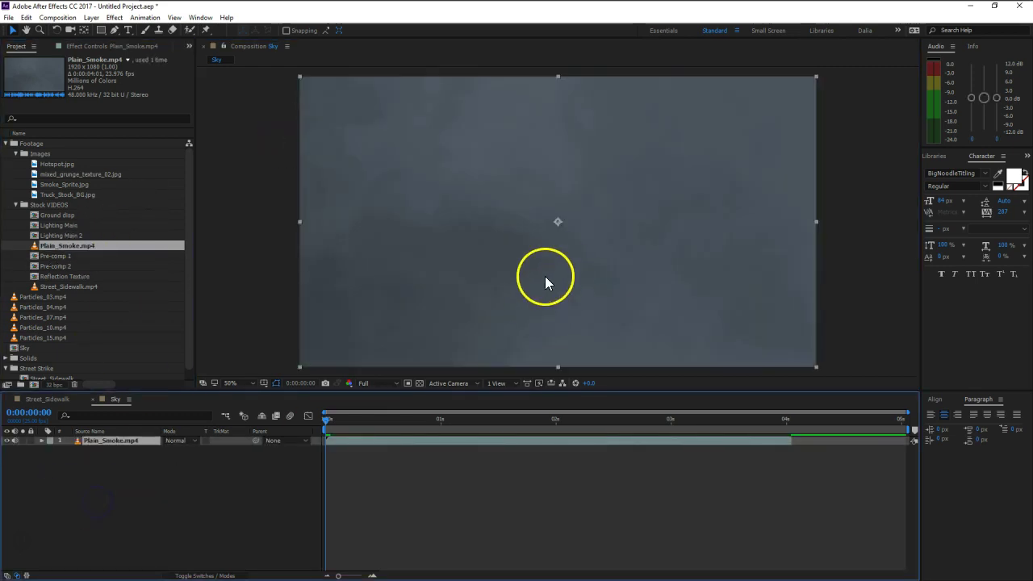
left_click_drag(781, 417, 744, 431)
right_click(744, 432)
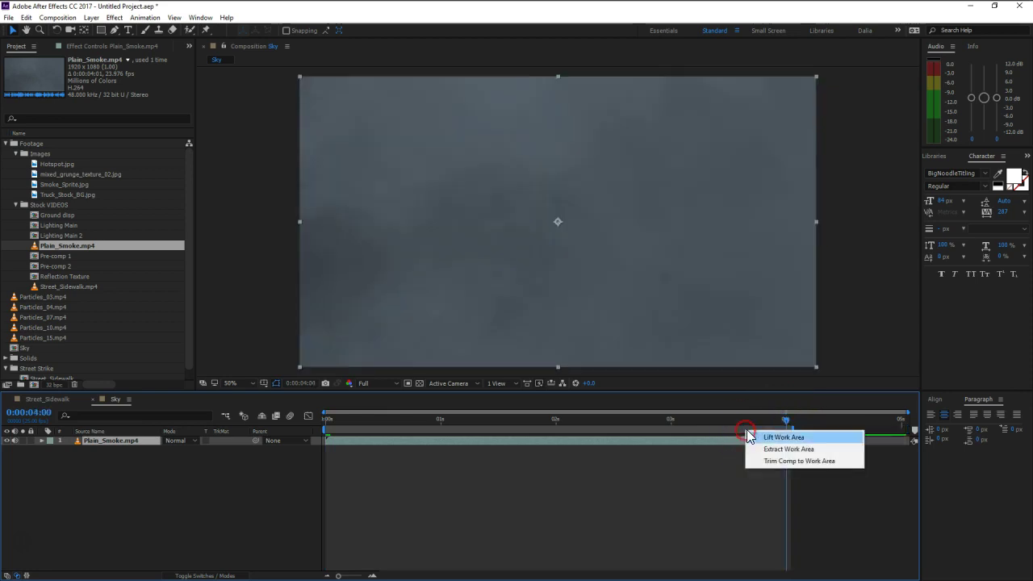
left_click(775, 459)
left_click_drag(467, 425, 282, 428)
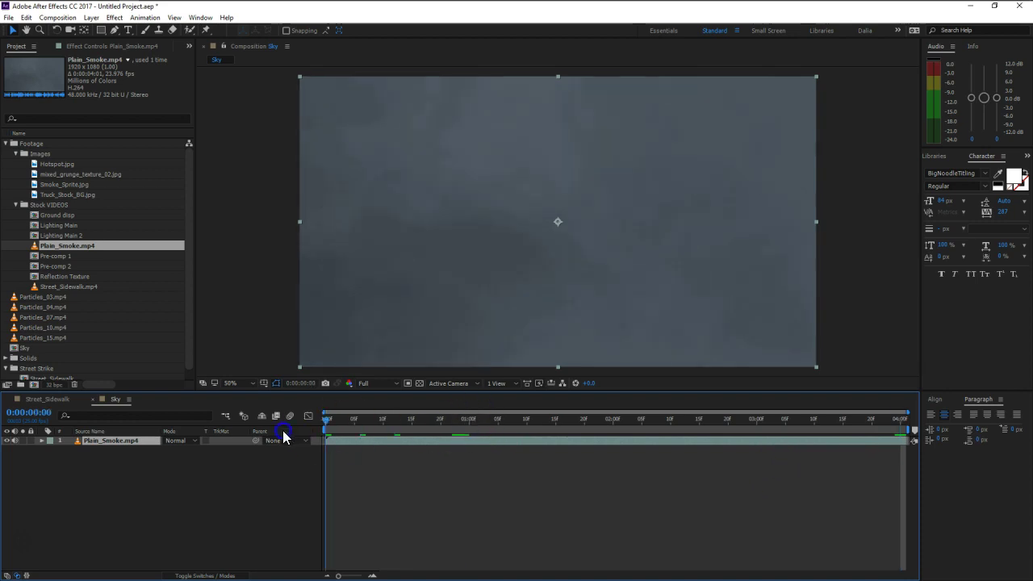
left_click(258, 490)
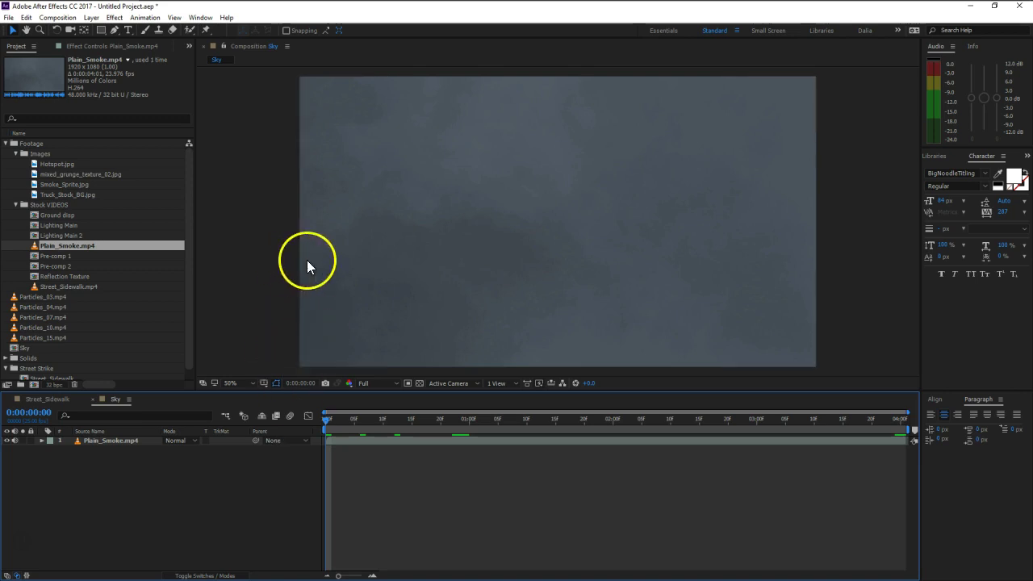
Step: Create a black solid named LightSource, matched to the composition size, above the smoke clip
left_click(91, 17)
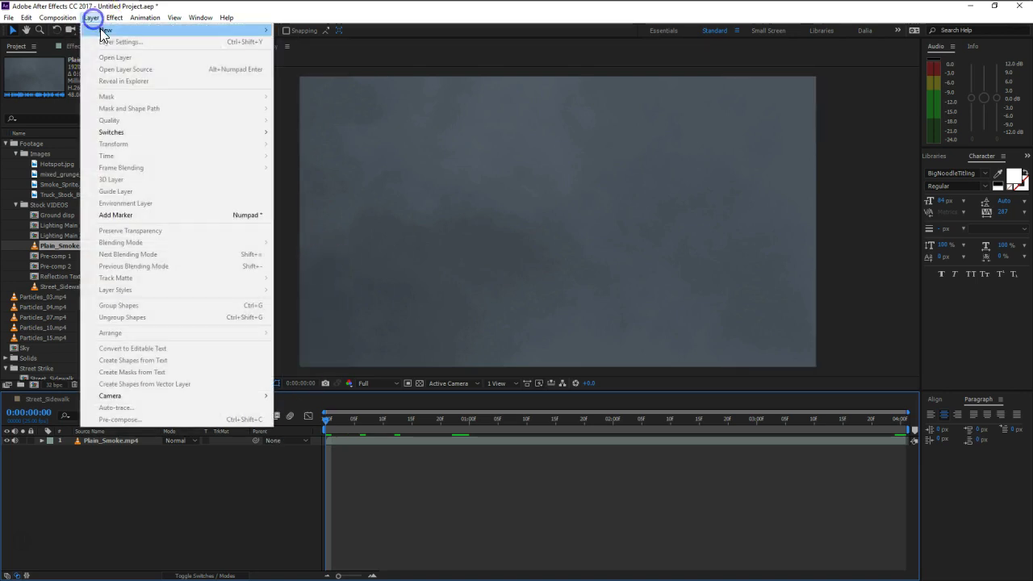
mouse_move(105, 30)
left_click(296, 42)
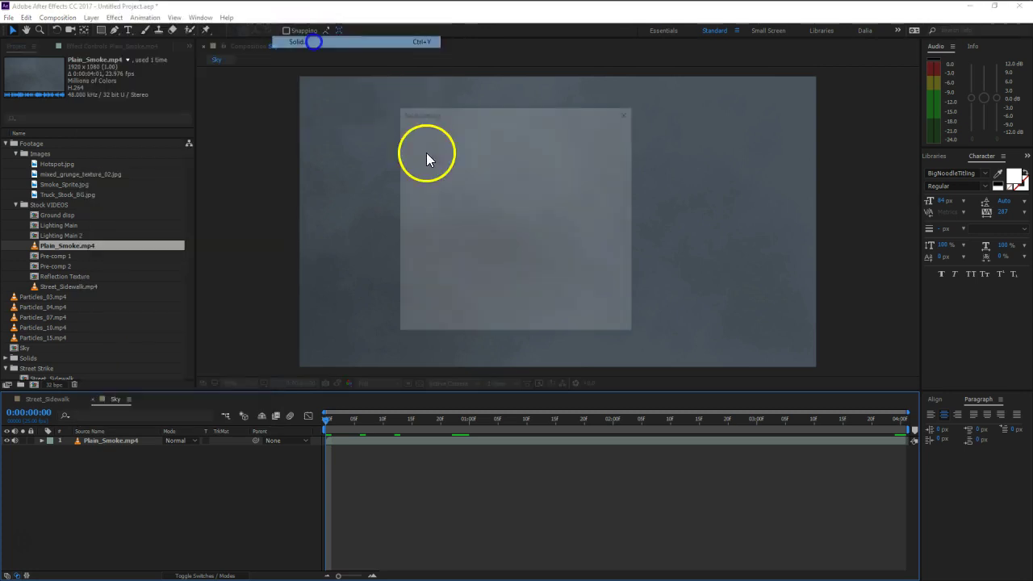
type("Light")
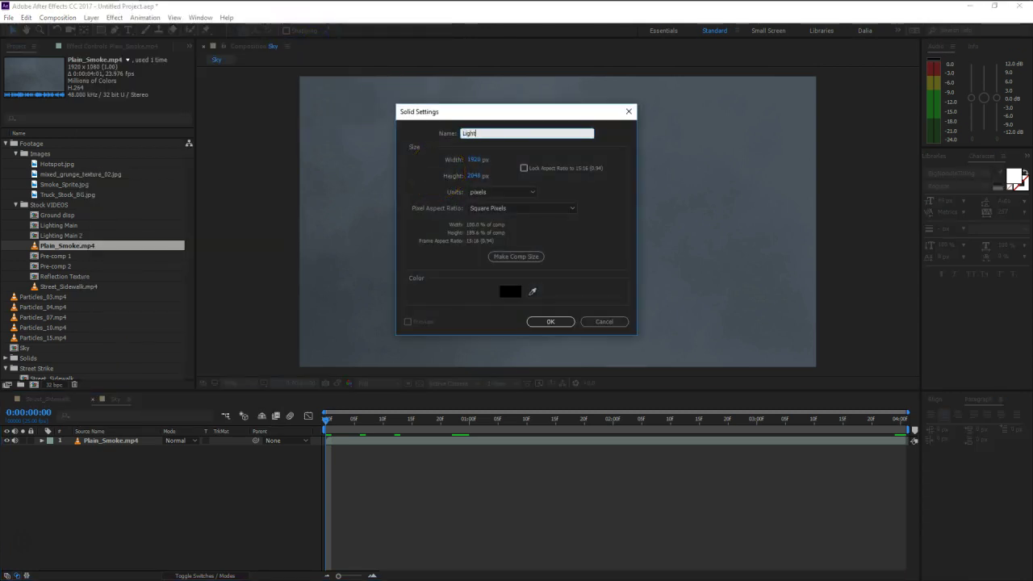
type("Source")
left_click(508, 257)
left_click(551, 322)
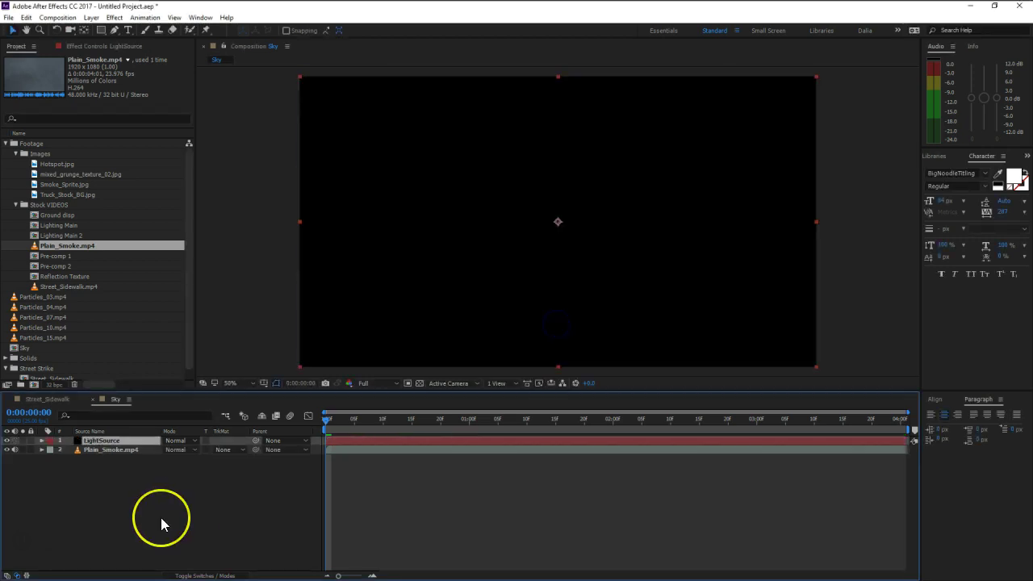
Step: Find the Advanced Lightning effect and apply it to the LightSource layer
key("ctrl+space")
type("ligh")
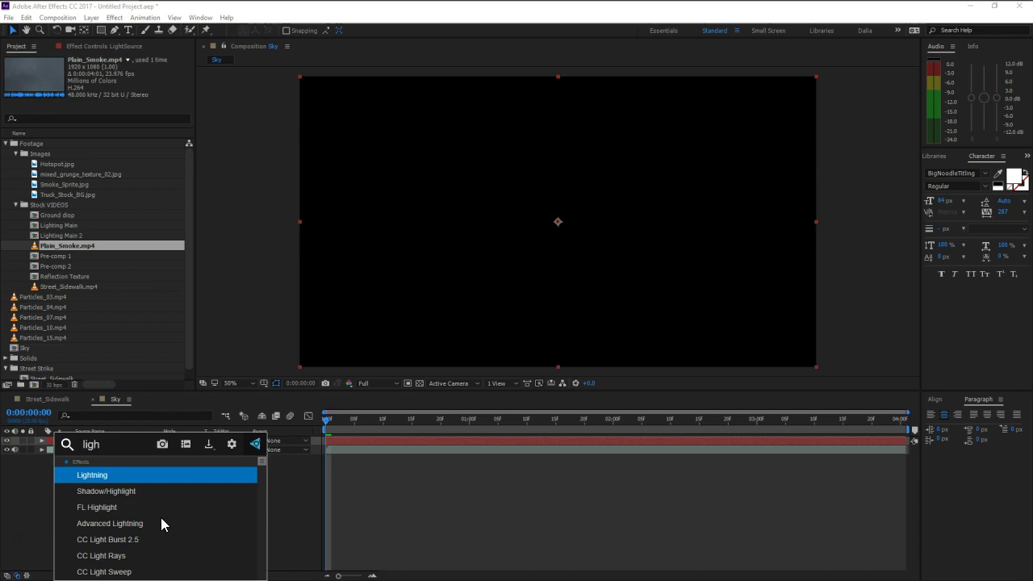
left_click(141, 527)
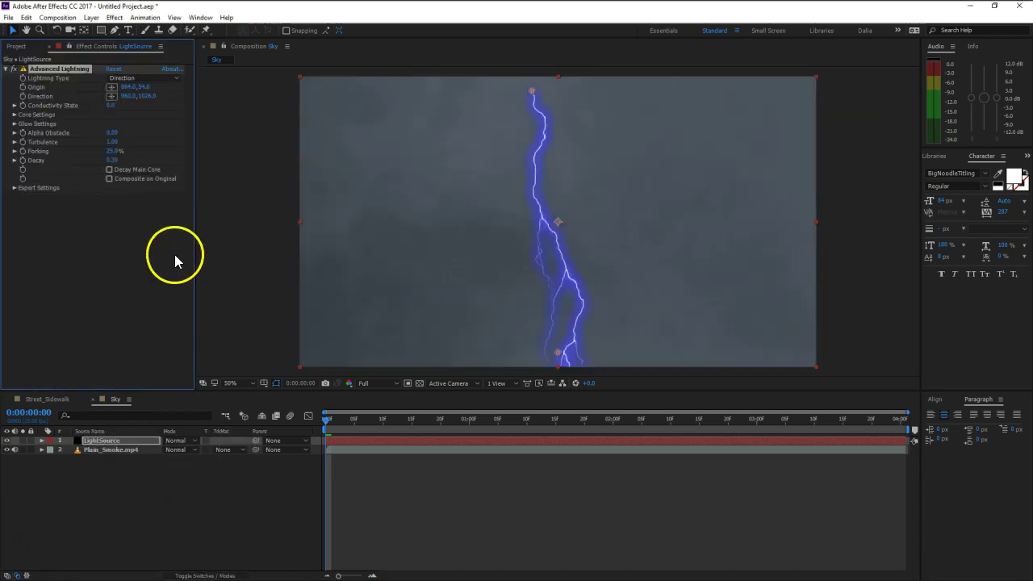
Step: Reduce the lightning's glow radius to about 24.4 and set its glow opacity to 0%
left_click(14, 114)
left_click(13, 115)
left_click(14, 124)
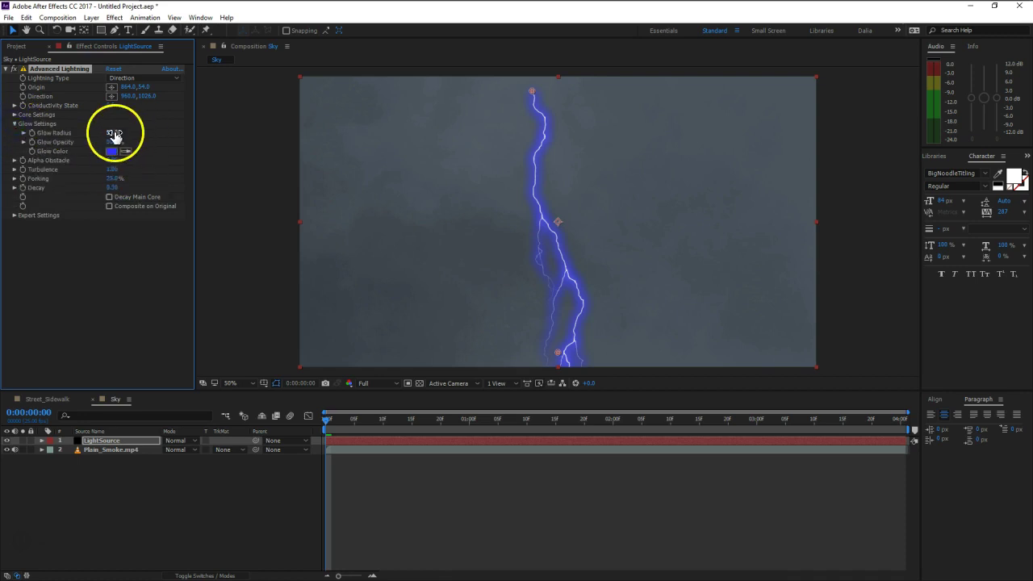
left_click(114, 141)
type("0")
key("Return")
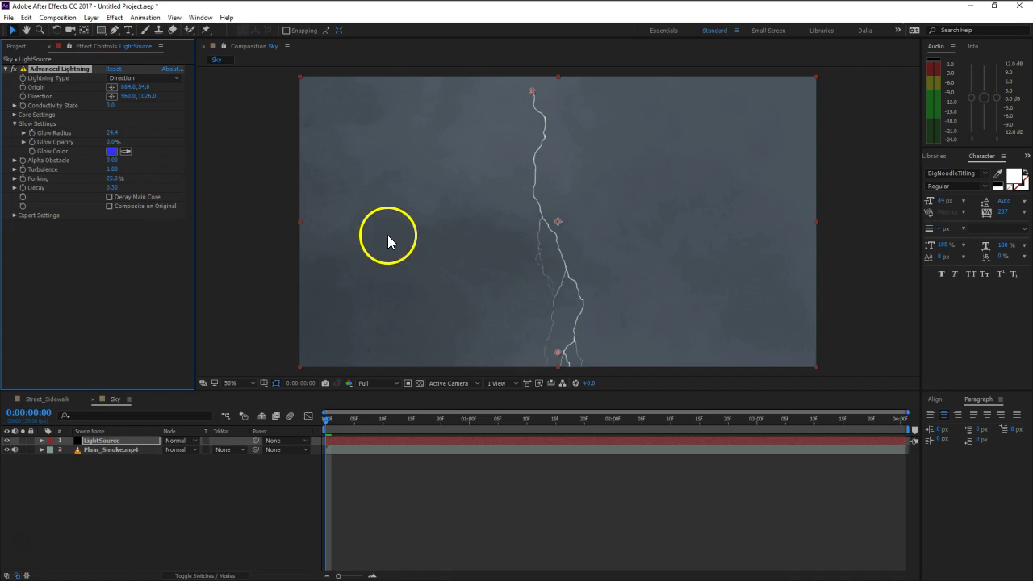
Step: Switch the lightning type to Omni, placing its origin near the frame centre and its outer radius point at about 1606, 1106
left_click(135, 79)
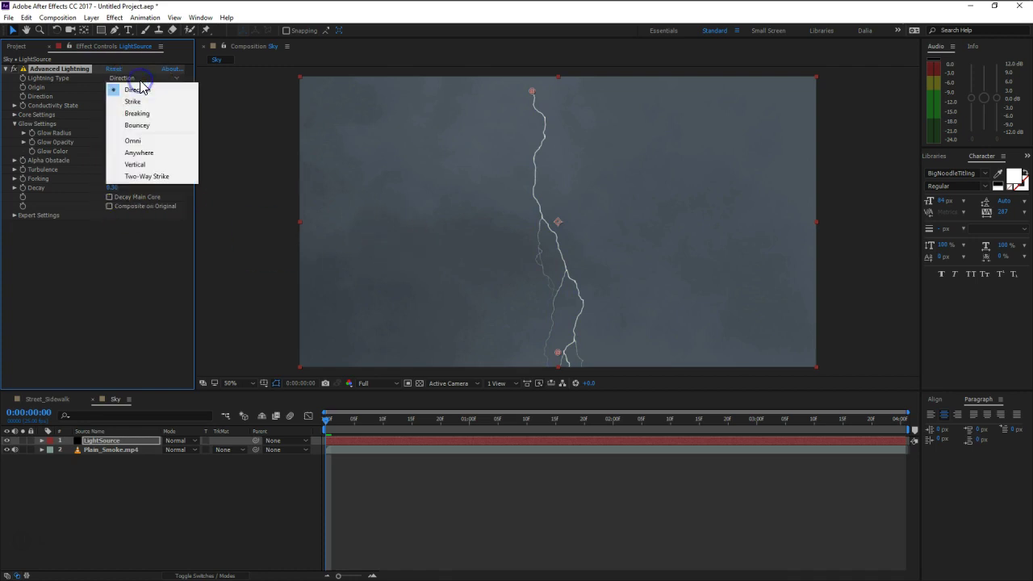
left_click(154, 142)
left_click_drag(532, 92, 558, 222)
mouse_move(556, 353)
left_mouse_down()
mouse_move(767, 307)
mouse_move(659, 298)
mouse_move(562, 226)
mouse_move(553, 355)
mouse_move(581, 169)
mouse_move(563, 363)
left_mouse_up()
mouse_move(561, 225)
left_mouse_down()
mouse_move(562, 189)
mouse_move(573, 226)
mouse_move(558, 227)
left_mouse_up()
left_click_drag(564, 357, 732, 376)
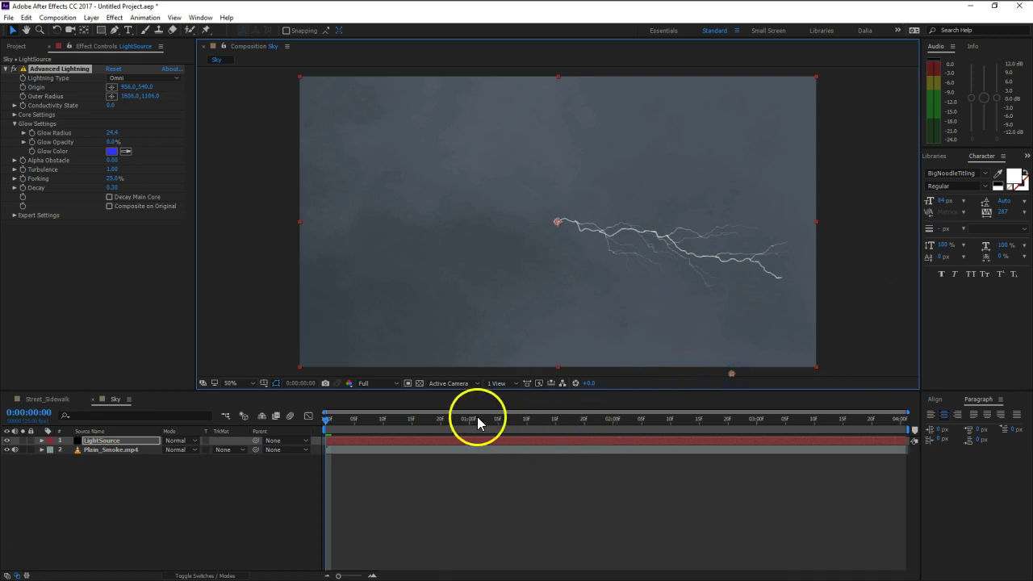
Step: Inspect the lightning bolt up close and compare the sky with the LightSource layer hidden and shown
left_click(6, 69)
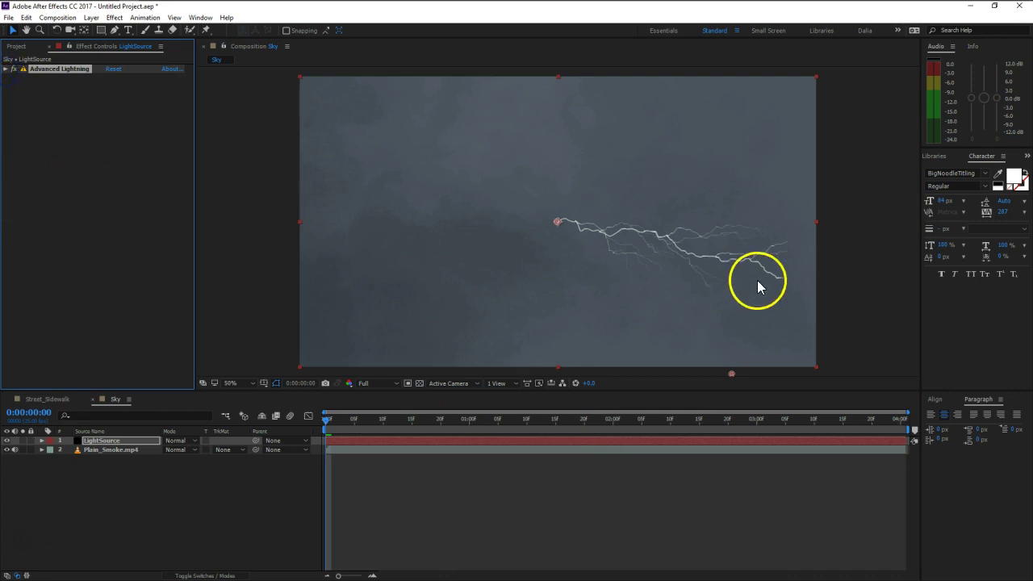
scroll(580, 232, "up", 2)
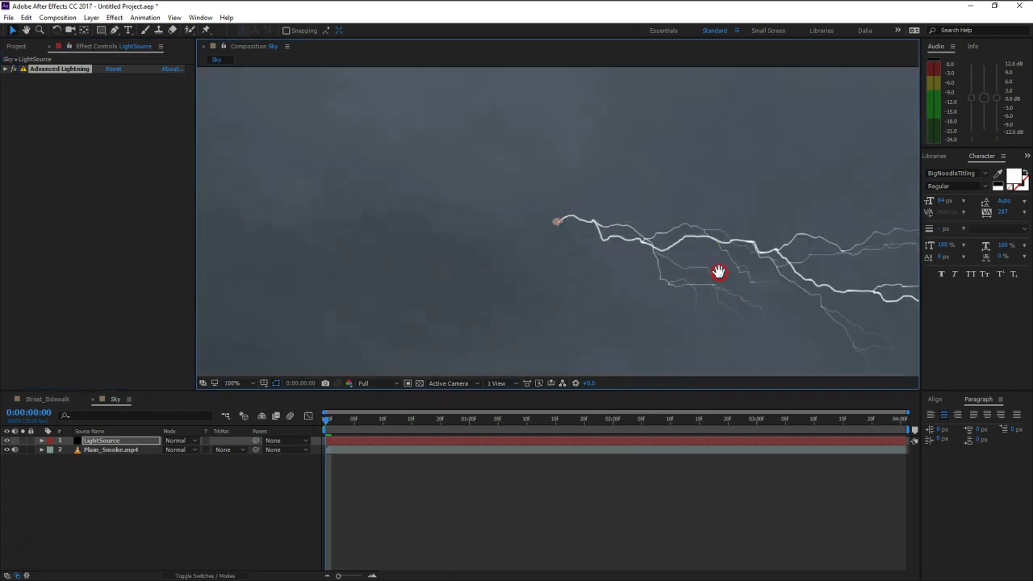
left_click(7, 440)
scroll(614, 246, "down", 2)
left_click_drag(492, 223, 553, 233)
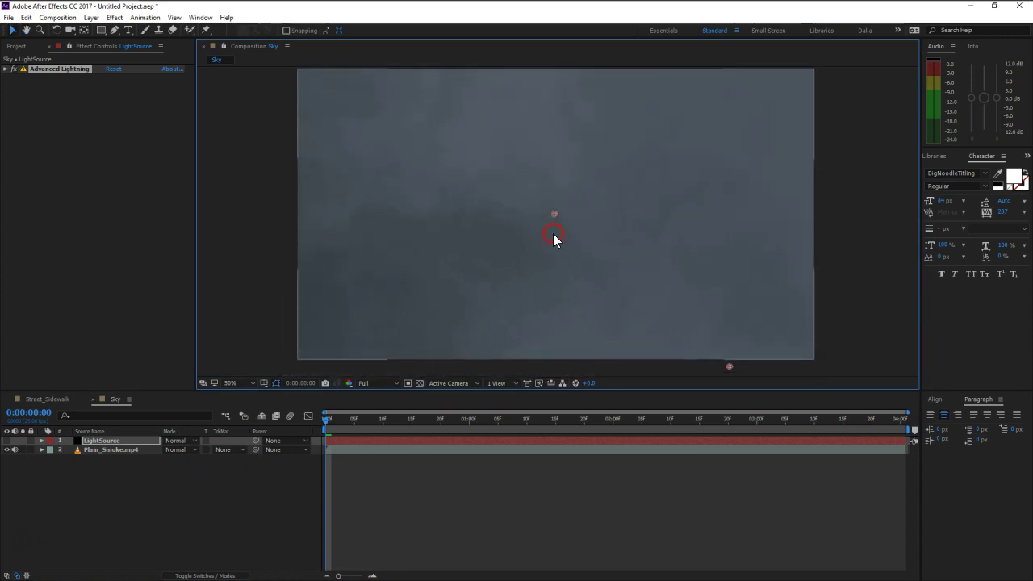
left_click(500, 266)
left_click(7, 440)
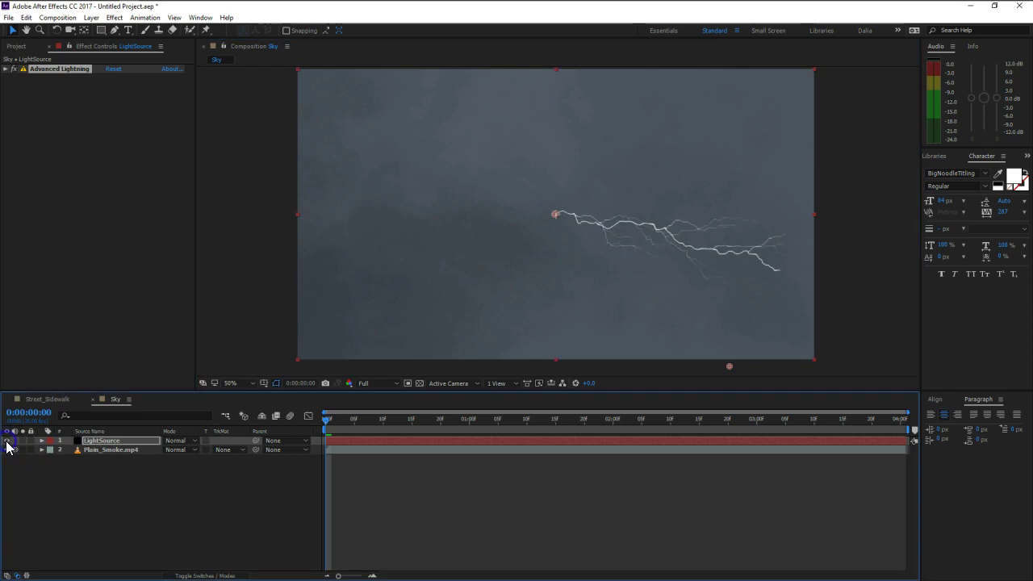
left_click(732, 309)
key("slash")
left_click_drag(772, 269, 589, 264)
key("v")
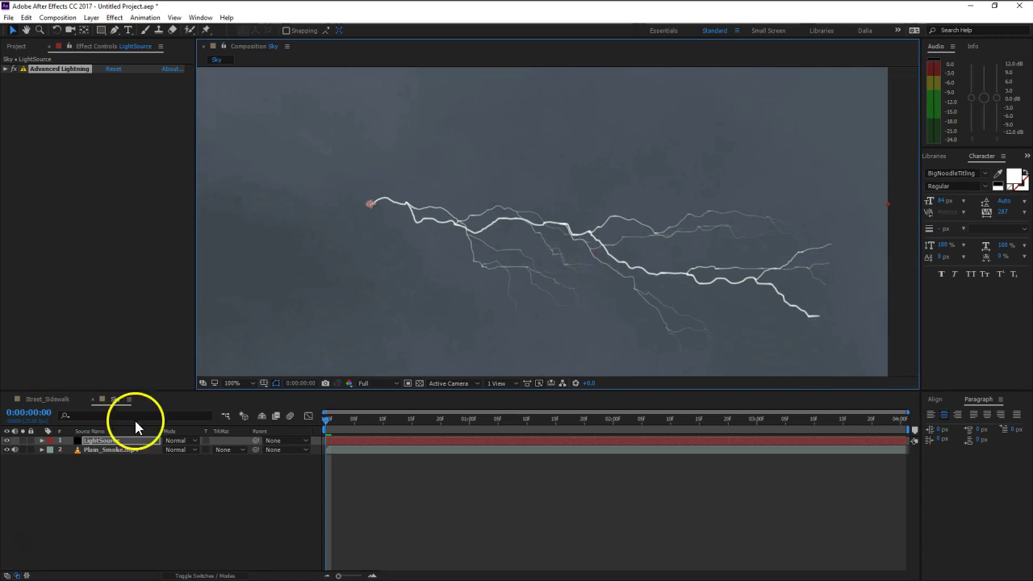
Step: Lower the Advanced Lightning glow radius on the LightSource layer to about 3.3
left_click(99, 441)
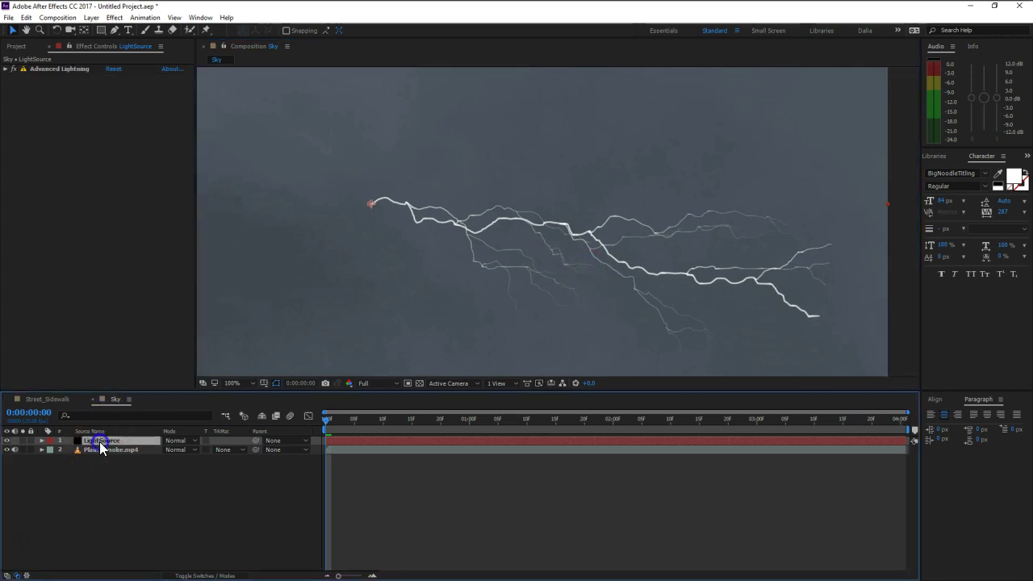
left_click(6, 69)
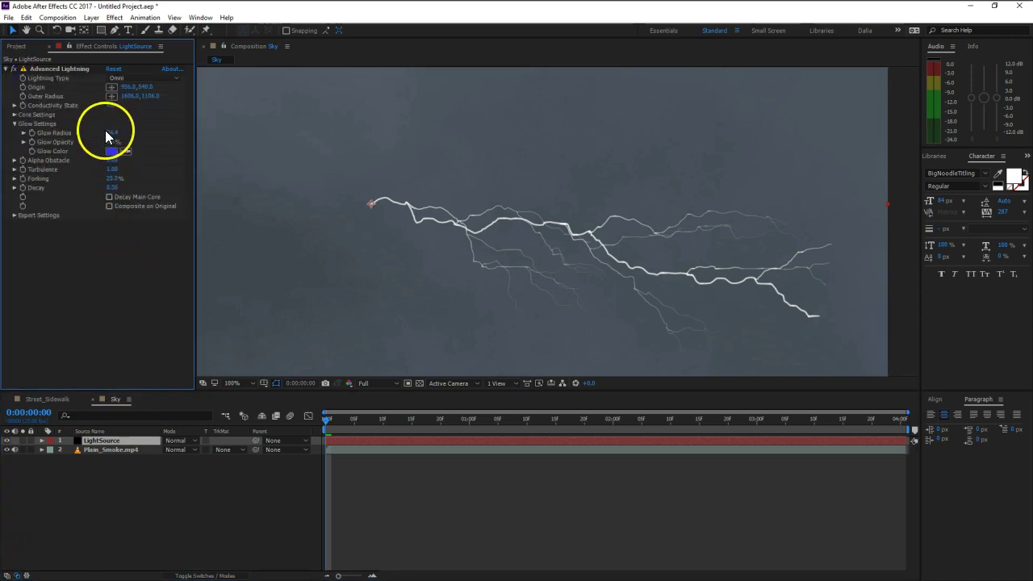
left_click_drag(114, 135, 64, 161)
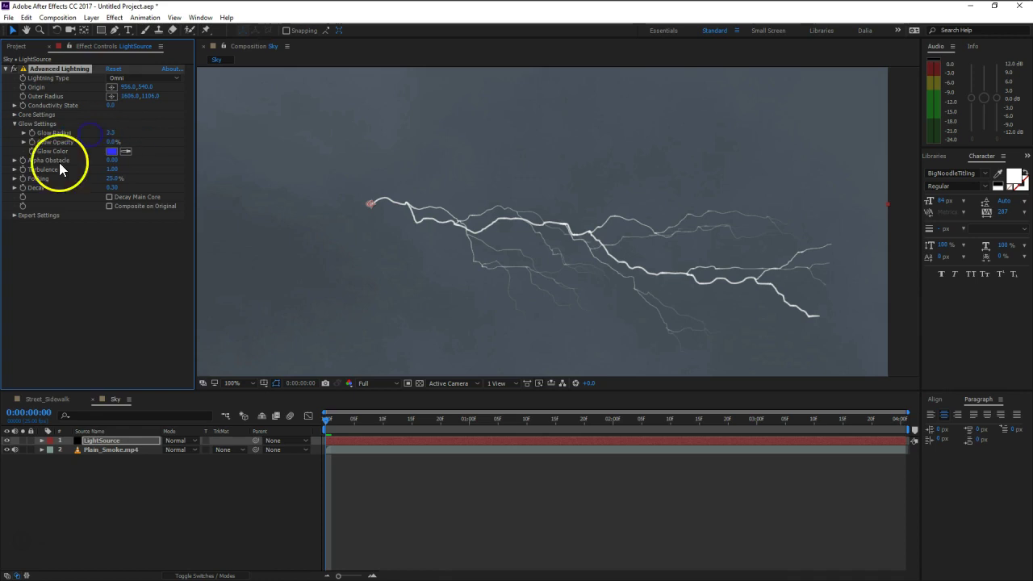
Step: Increase the lightning's core radius to about 3.1 and its core opacity to about 83%
left_click(14, 118)
left_click(113, 125)
left_click_drag(133, 125, 172, 127)
left_click(120, 134)
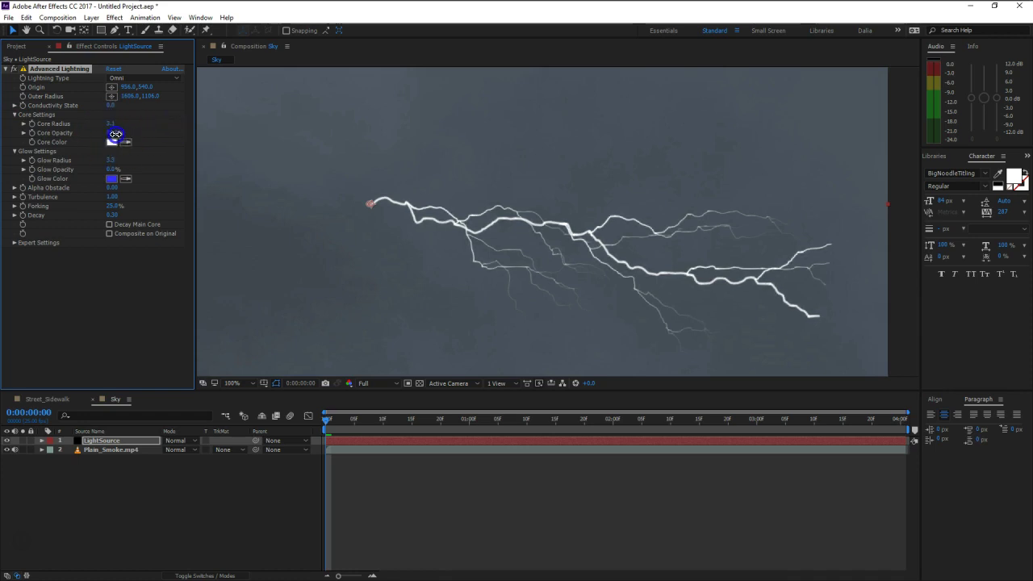
key("Return")
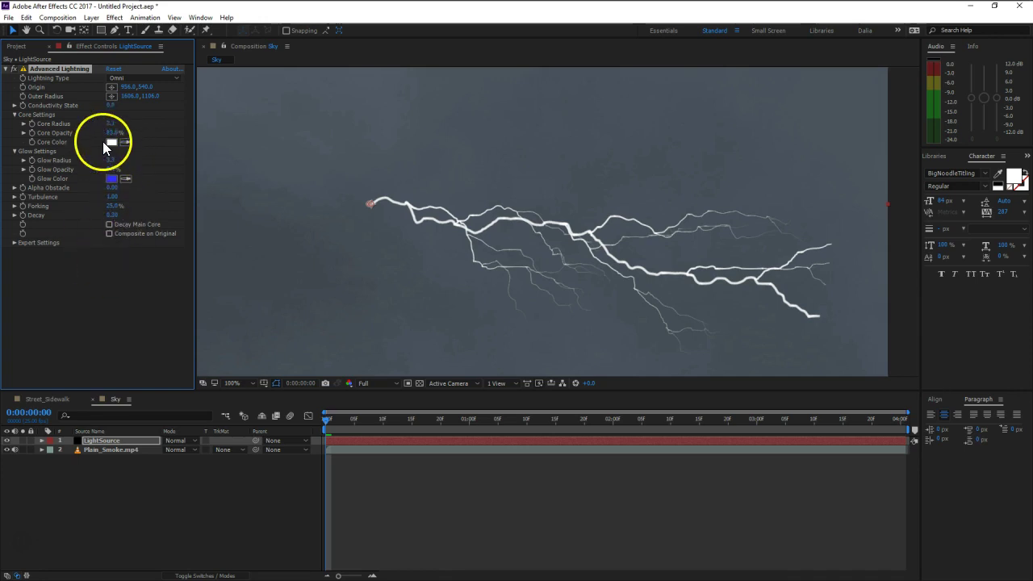
Step: Change the lightning's core color to orange E76B23 and collapse the effect's settings
left_click(110, 142)
left_click(220, 282)
left_click_drag(225, 287, 219, 284)
left_click(187, 168)
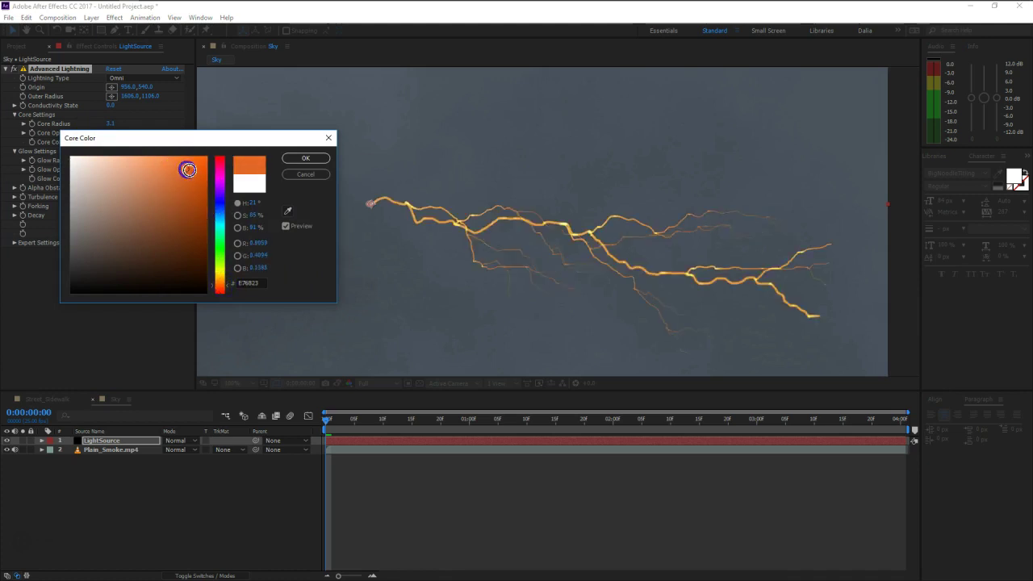
left_click(313, 158)
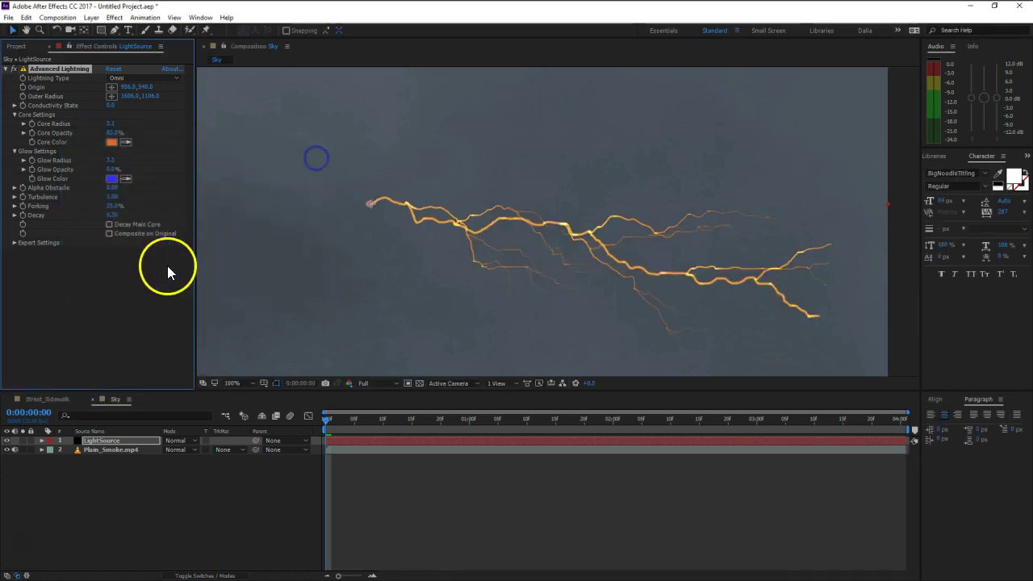
left_click(6, 70)
Step: Pre-compose the LightSource layer as LightSource Comp, moving all attributes into the new composition
left_click(127, 443)
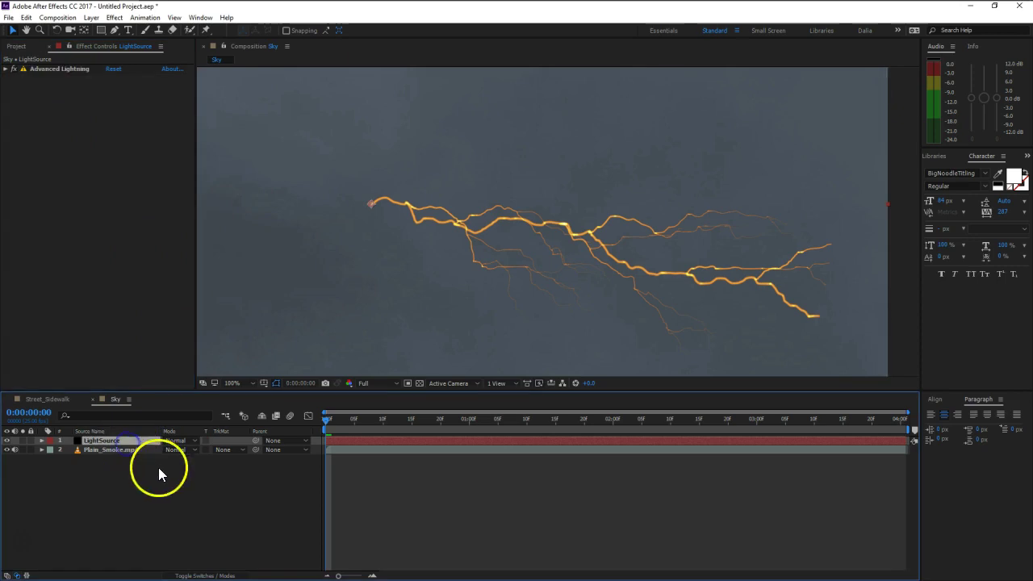
left_click(92, 441)
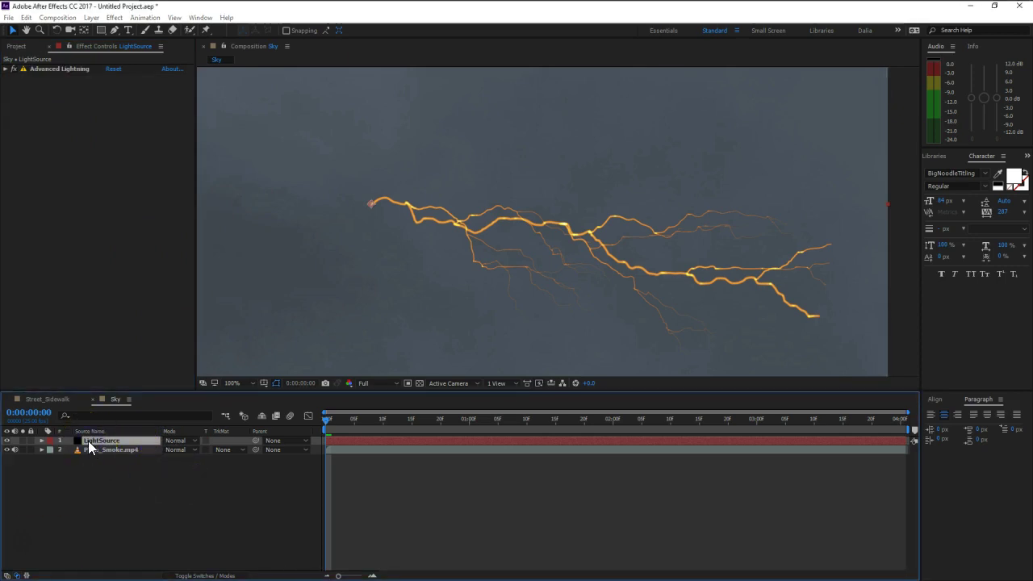
key("ctrl+shift+c")
left_click(533, 250)
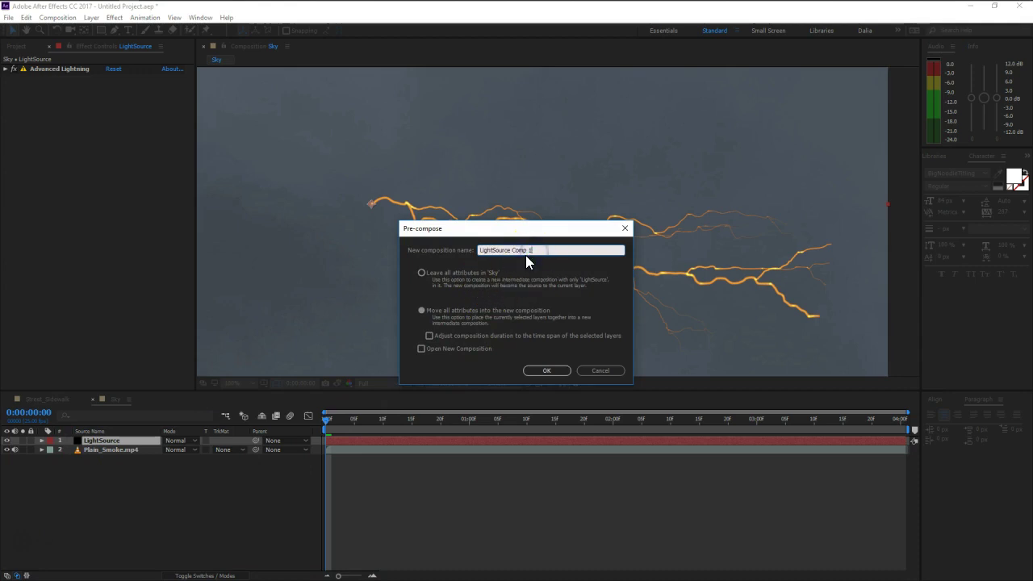
left_click(549, 370)
scroll(401, 268, "down", 2)
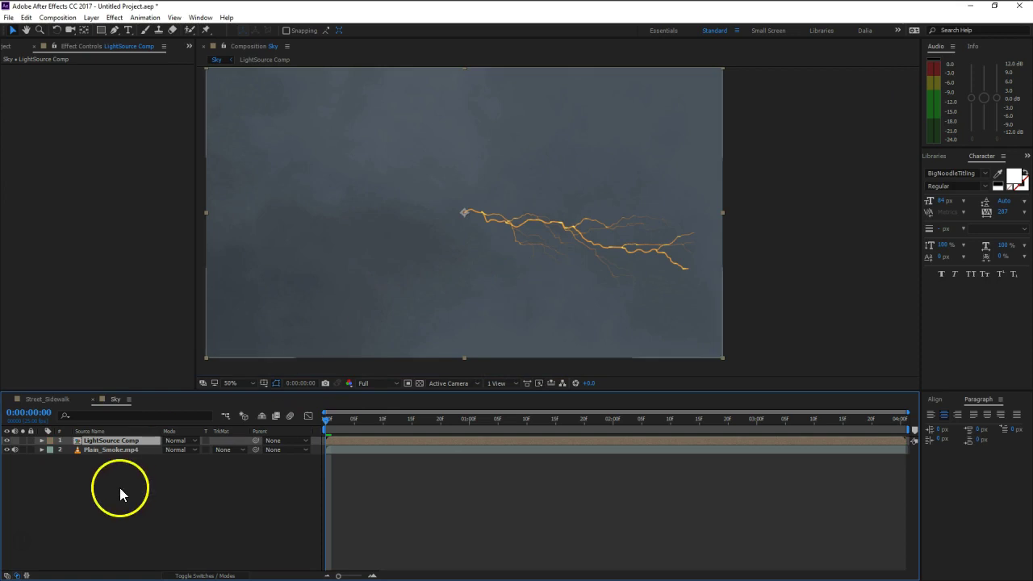
Step: Apply Box Blur to the LightSource Comp layer, setting its blur radius to 17 and raising its iterations
left_click_drag(495, 215, 565, 220)
left_click_drag(738, 247, 725, 253)
key("v")
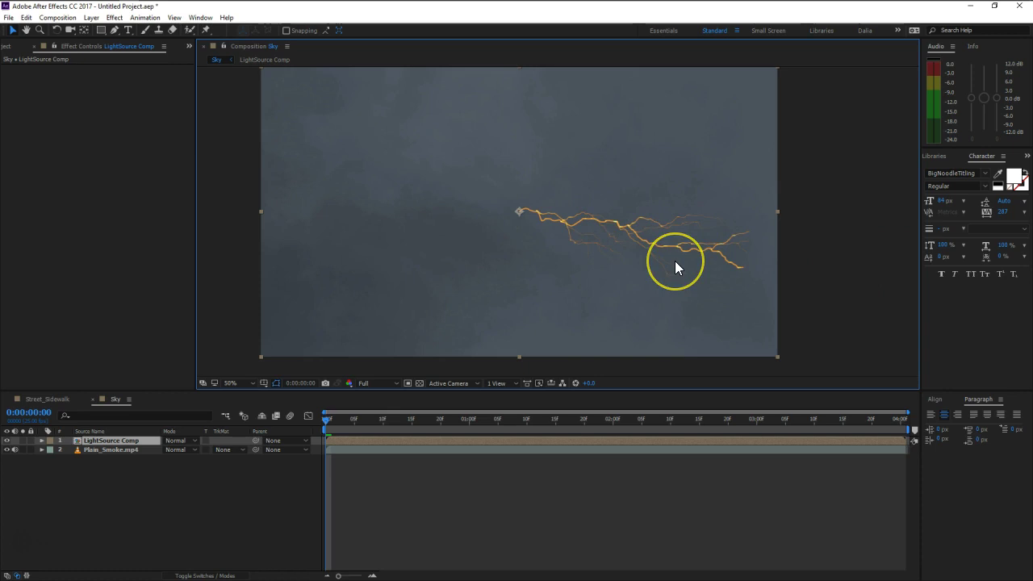
key("ctrl+space")
type("box")
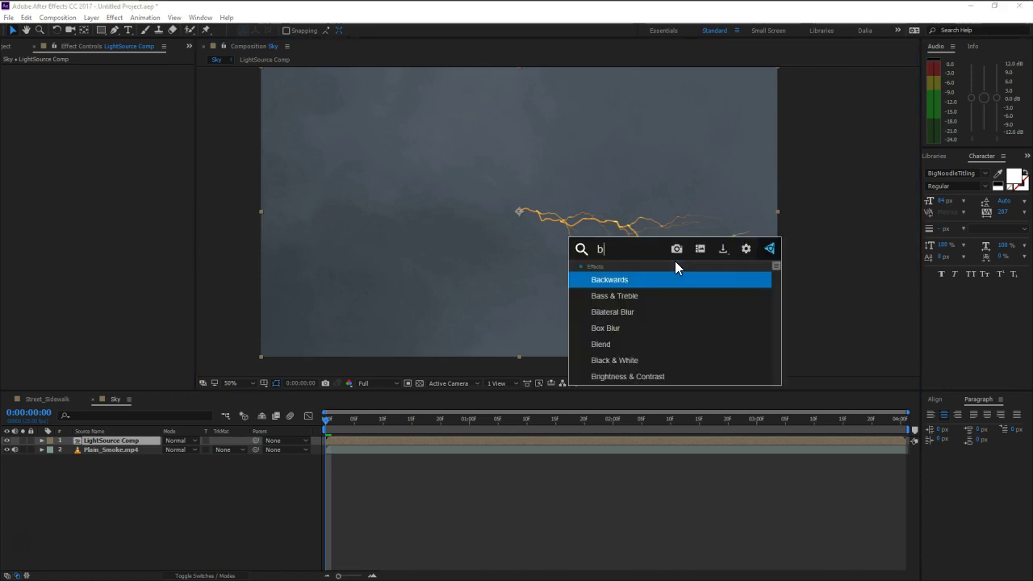
left_click(661, 279)
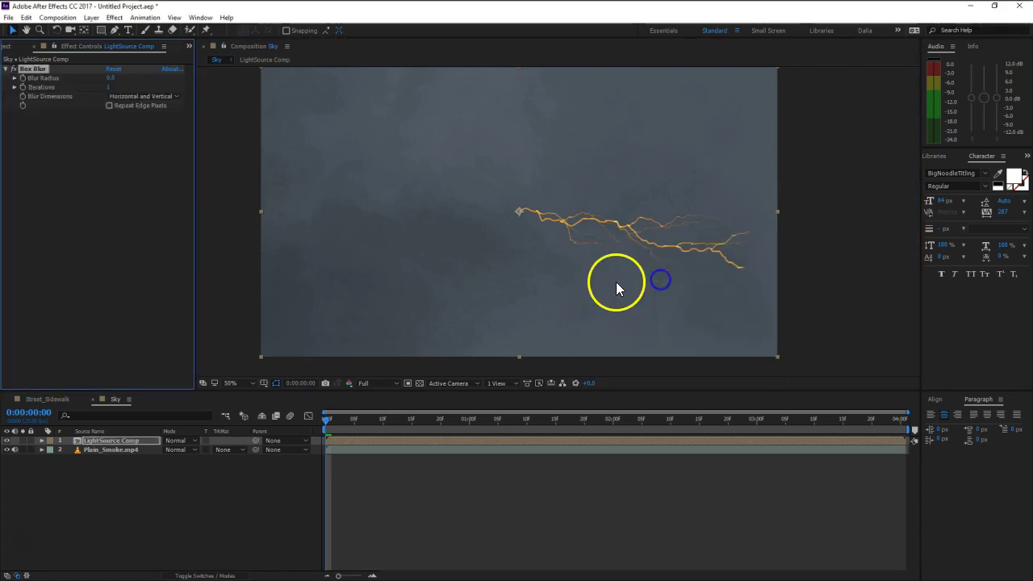
mouse_move(109, 78)
left_mouse_down()
mouse_move(132, 91)
mouse_move(121, 91)
left_mouse_up()
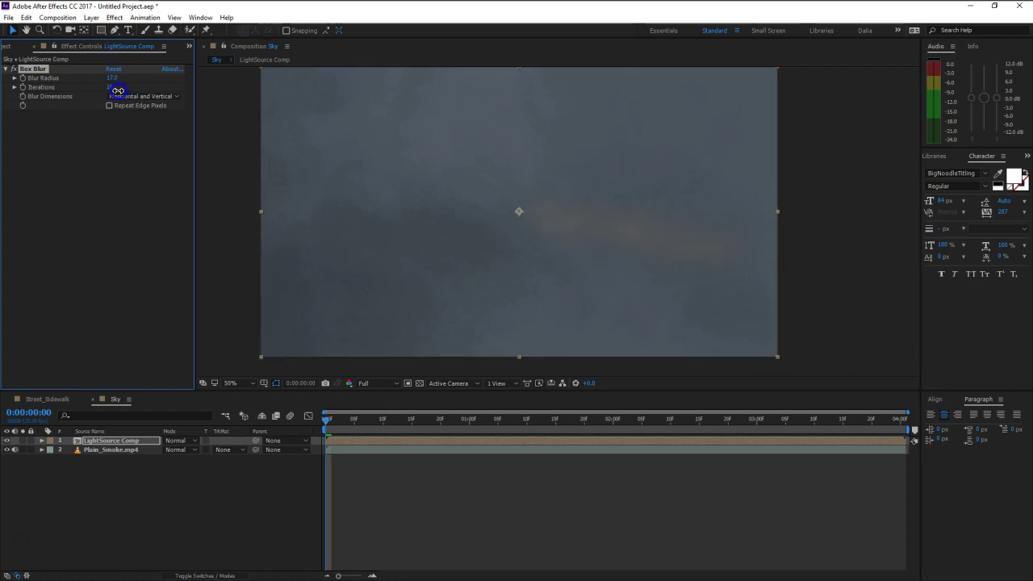
Step: Apply Exposure to LightSource Comp at about 6.7 and increase its Box Blur to a radius of about 39 with 10 iterations
key("ctrl+space")
type("expo")
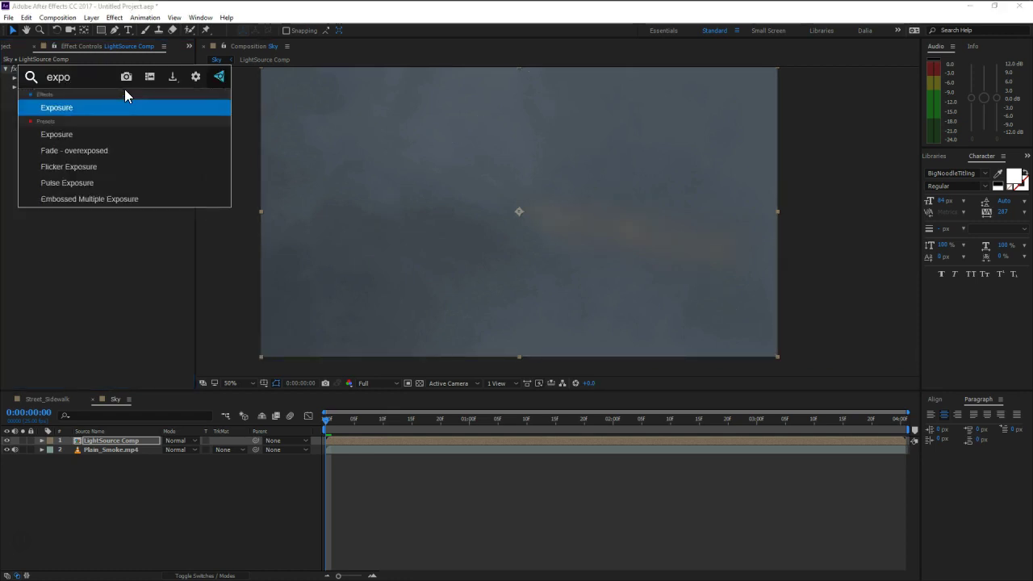
key("Return")
left_click_drag(113, 140, 129, 141)
left_click_drag(221, 153, 489, 154)
mouse_move(112, 78)
left_mouse_down()
mouse_move(91, 79)
mouse_move(109, 78)
mouse_move(105, 87)
left_mouse_up()
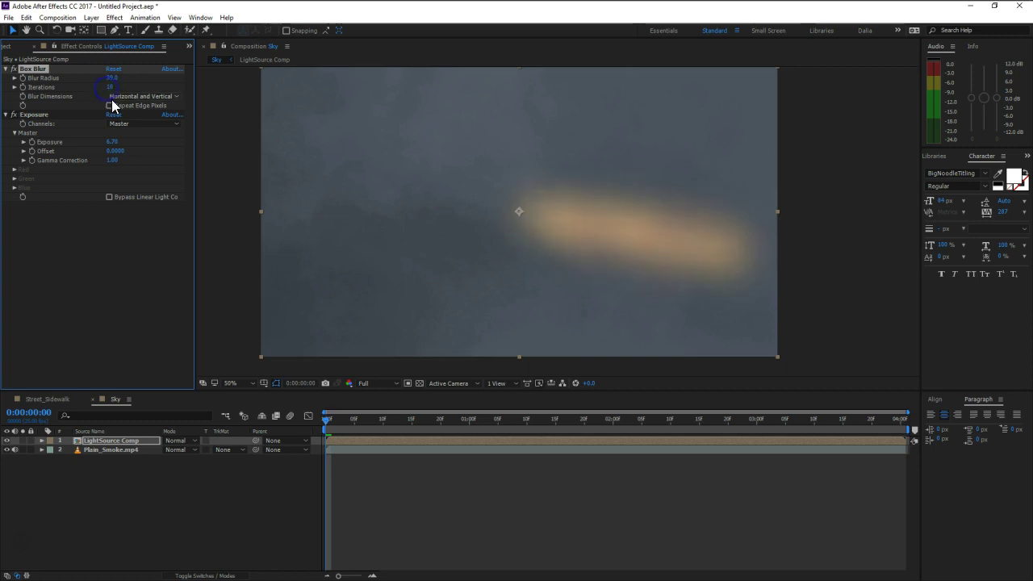
Step: Enable Repeat Edge Pixels in the Box Blur and set the blur radius to 69
left_click(109, 106)
left_click(113, 77)
type("69")
key("Return")
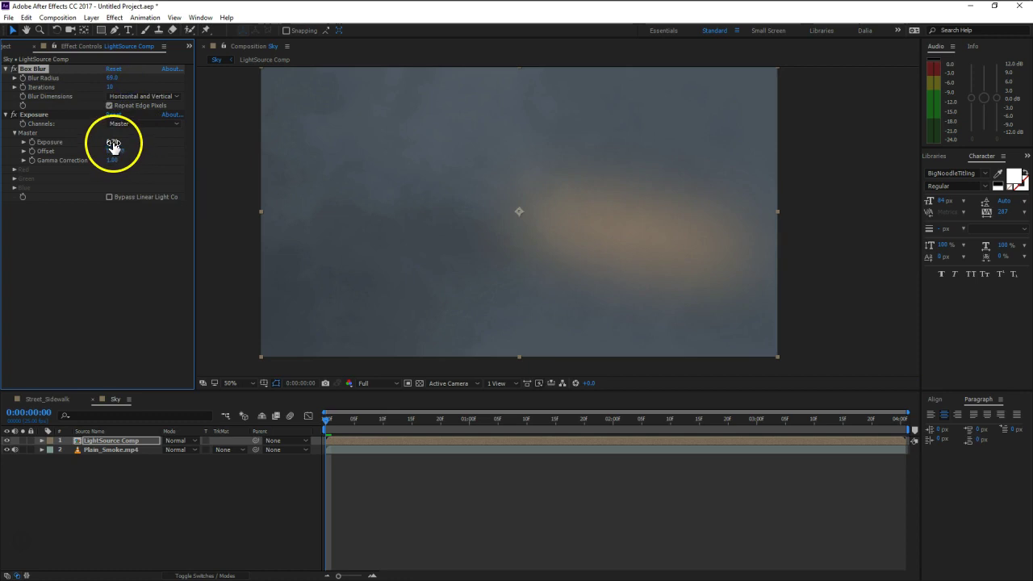
Step: Raise the exposure of LightSource Comp to about 10.9 and preview the glow over the smoke
left_click(126, 142)
left_click_drag(149, 142, 336, 139)
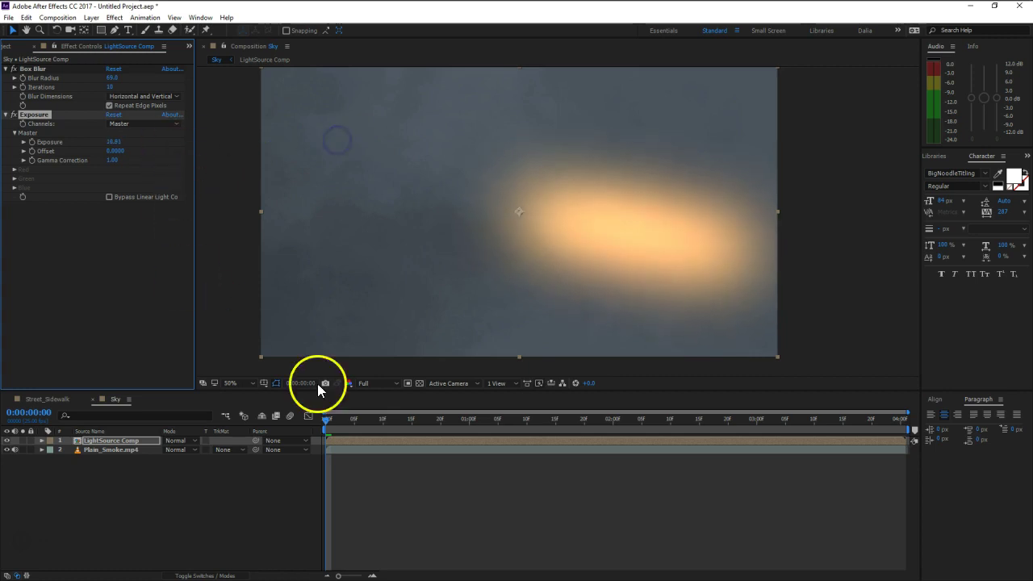
key("space")
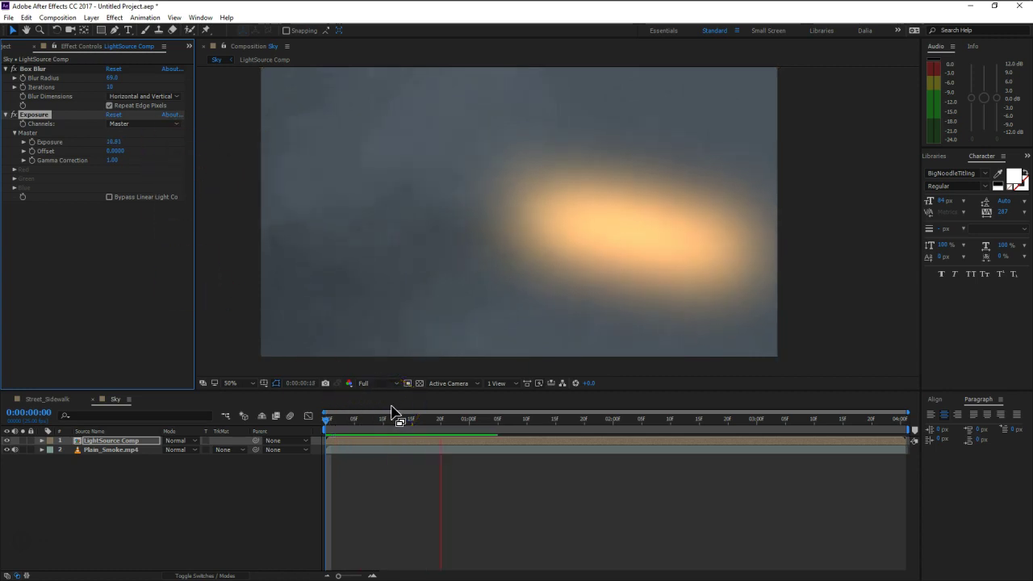
key("space")
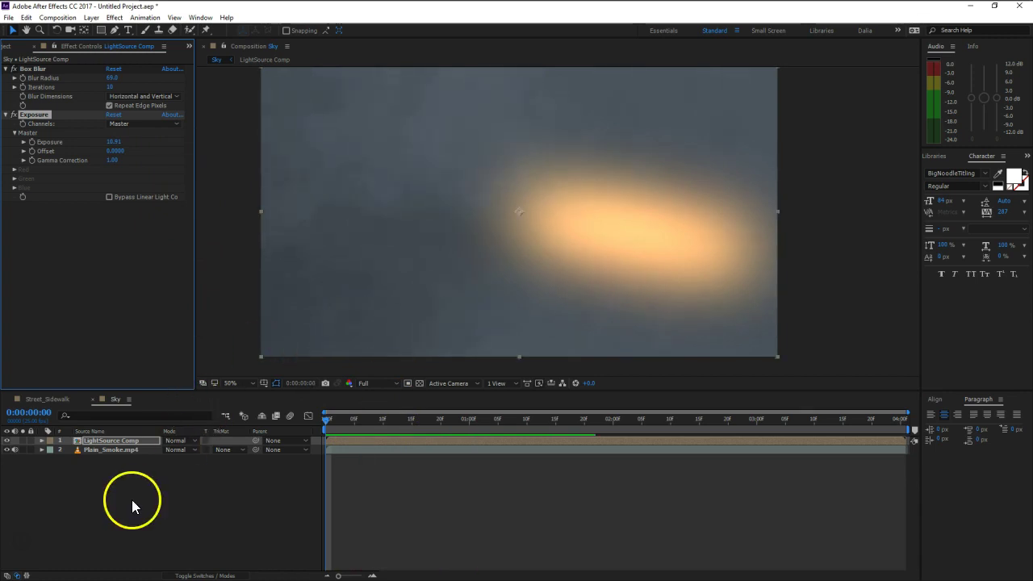
Step: Open LightSource Comp, try out different Conductivity State values on the lightning, and set it back to 0
left_click(118, 439)
double_click(118, 440)
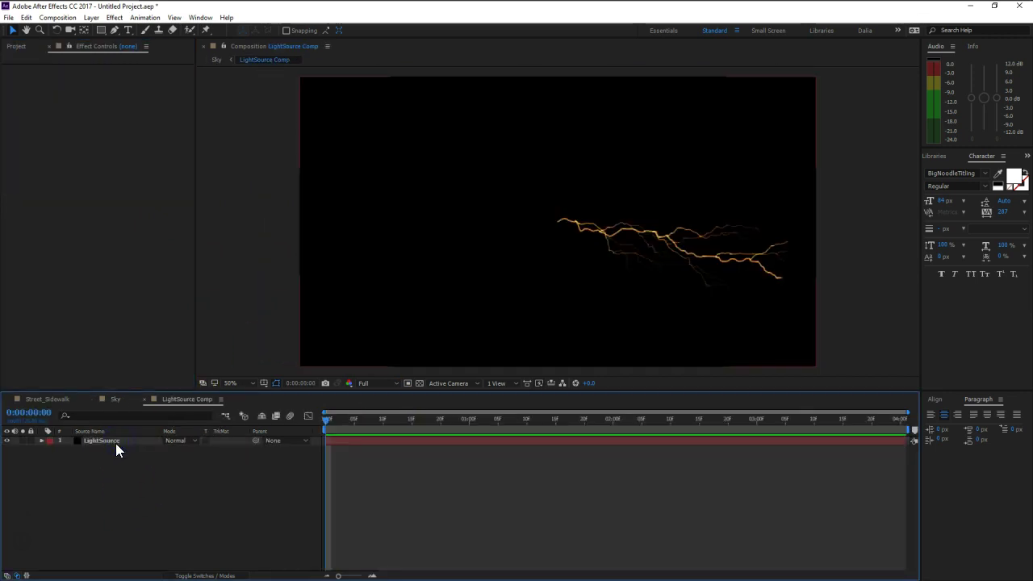
mouse_move(110, 105)
left_mouse_down()
mouse_move(161, 110)
mouse_move(121, 121)
left_mouse_up()
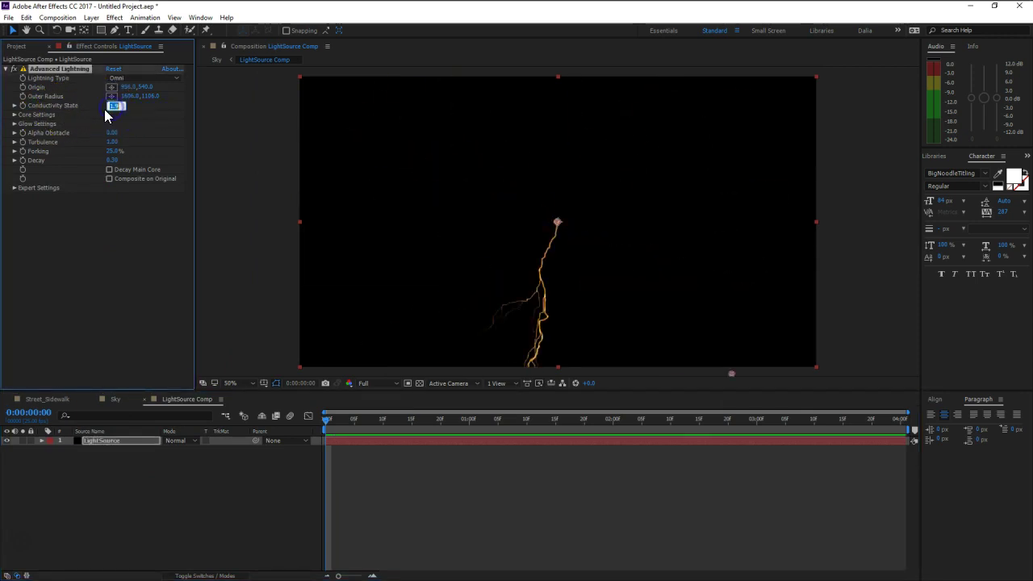
type("0")
key("Return")
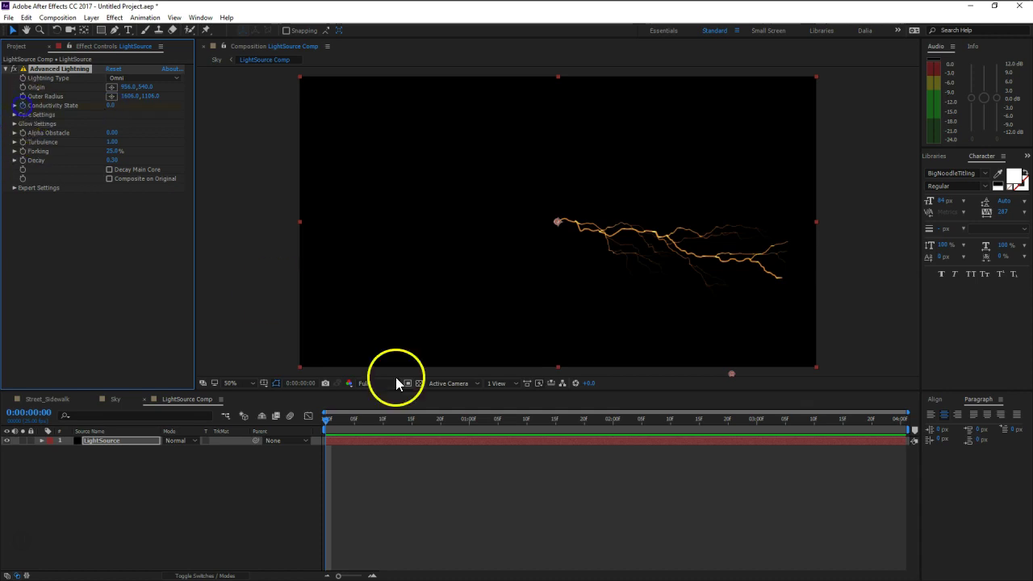
Step: Animate the lightning's Conductivity State from 0 at the start to 15 at 0:00:04:00 and preview the motion
left_click_drag(417, 417, 901, 418)
left_click_drag(108, 107, 198, 113)
left_click(303, 416)
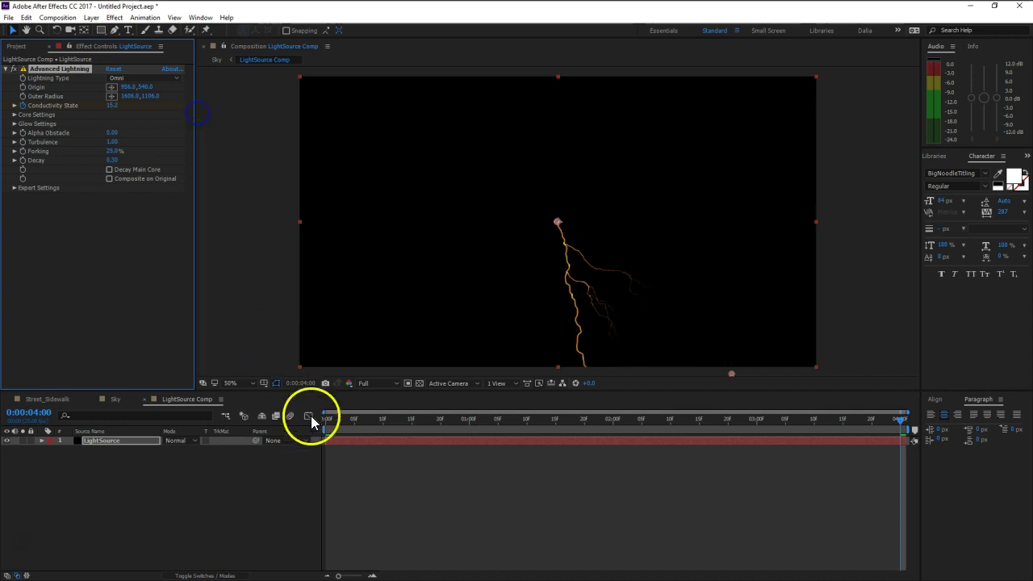
key("space")
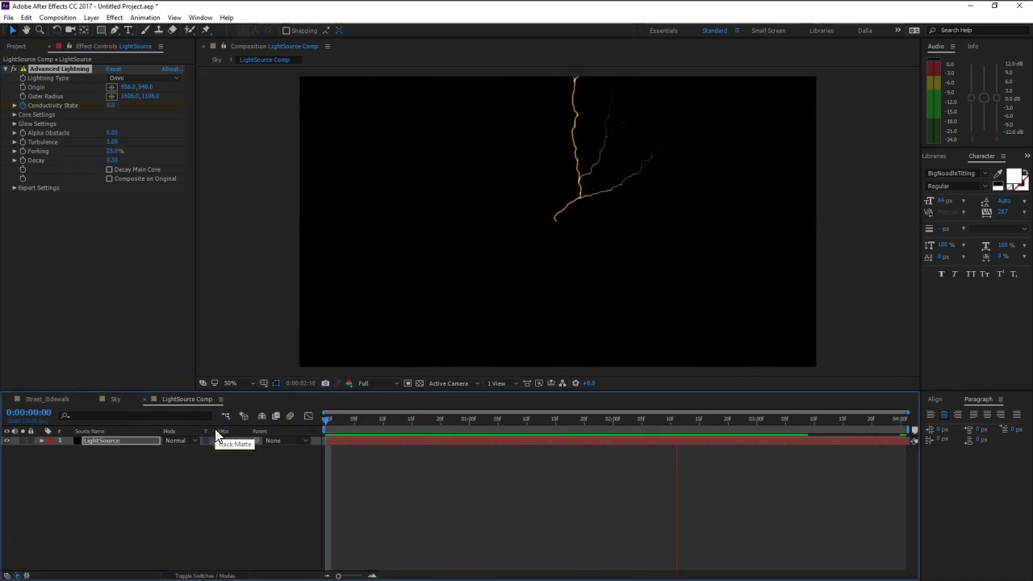
key("space")
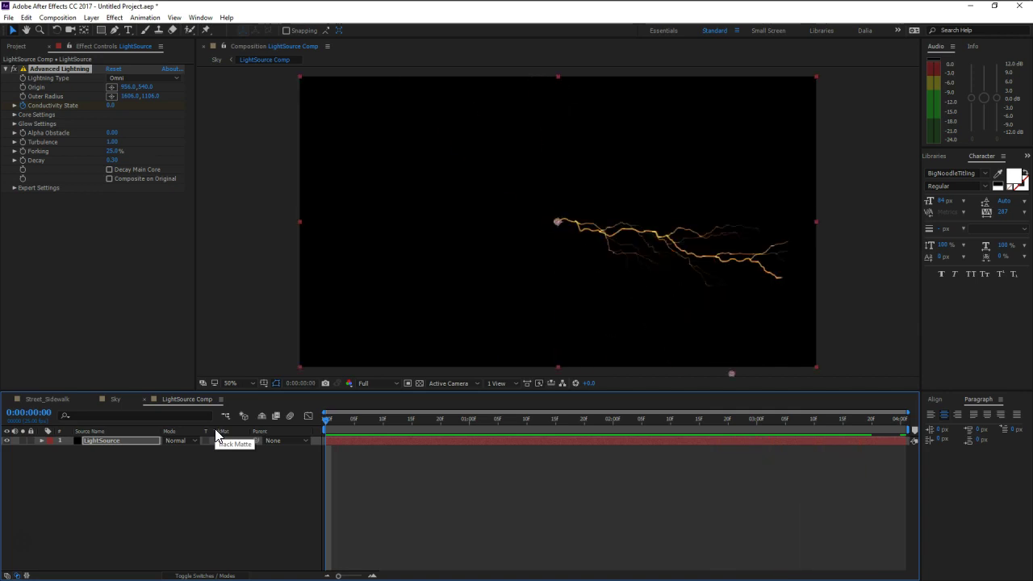
Step: Raise the lightning's forking above 40%, lower its decay to about 0.25, and preview the result in the Sky composition
left_click_drag(114, 151, 122, 153)
left_click(113, 161)
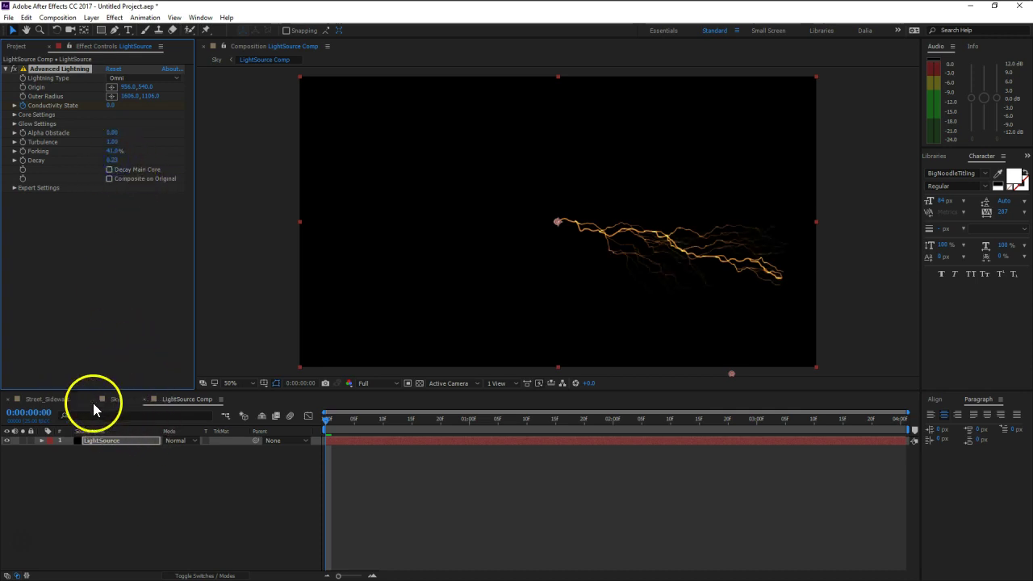
left_click(115, 399)
left_click(221, 487)
key("space")
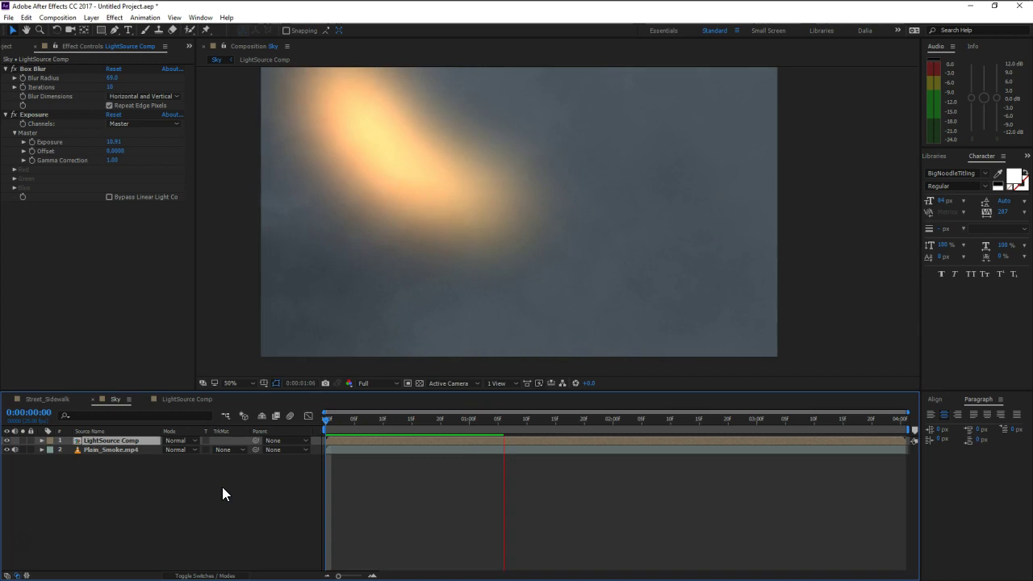
key("space")
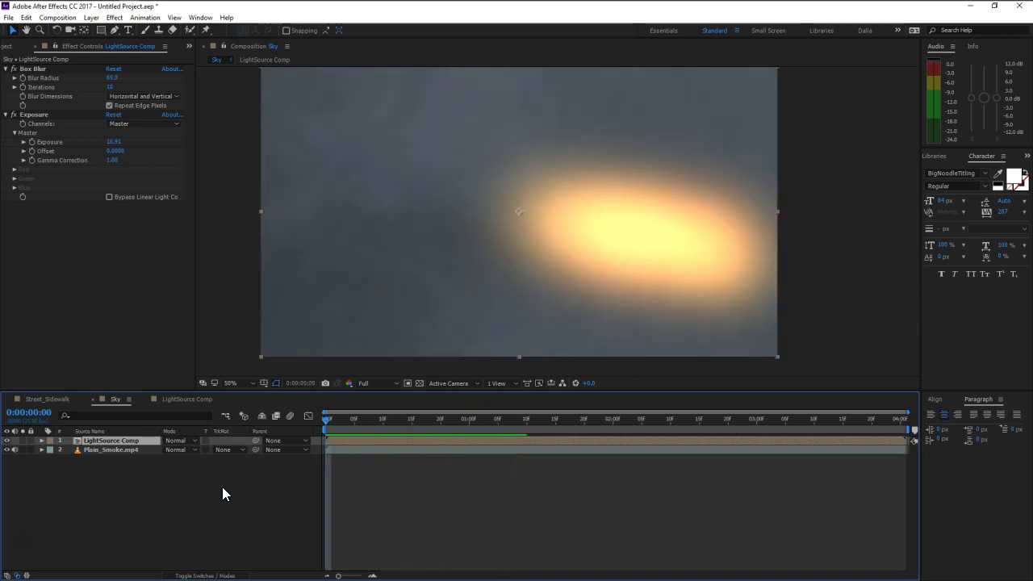
Step: Set the Box Blur radius to 79 and the exposure to about 10.7, comparing the glow with the source lightning in LightSource Comp
left_click_drag(113, 142, 146, 145)
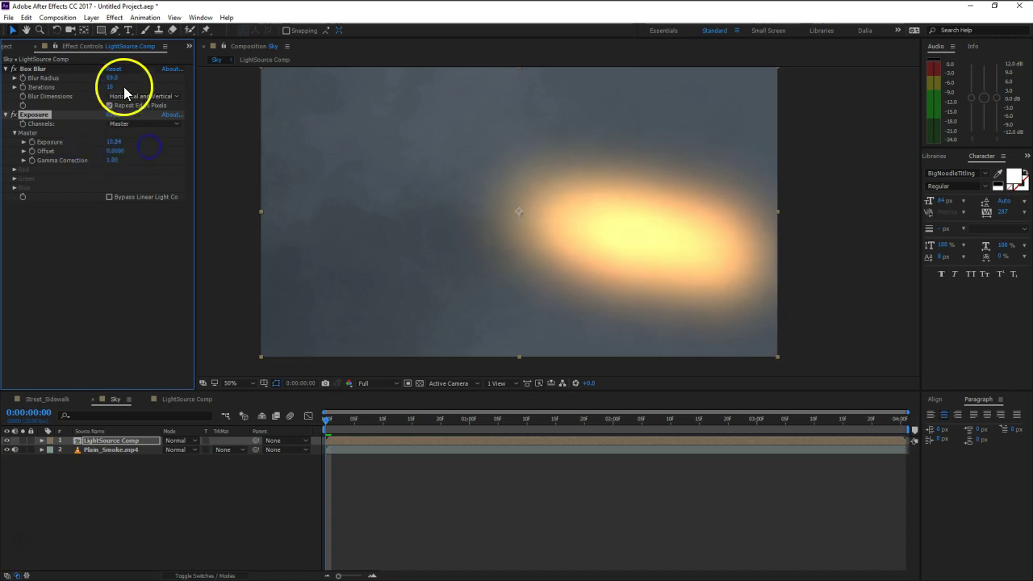
left_click_drag(112, 78, 122, 83)
left_click_drag(108, 142, 103, 140)
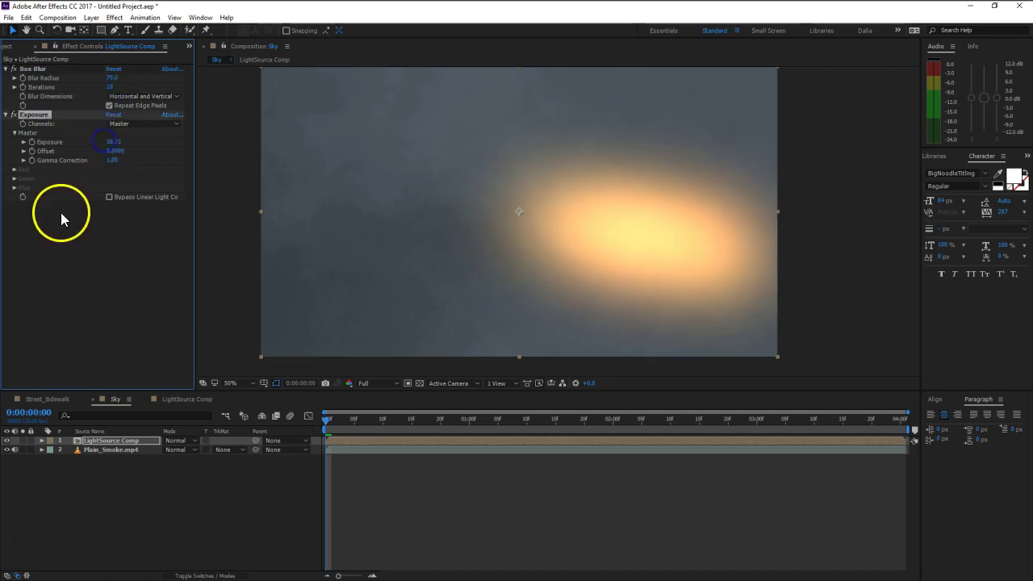
left_click(74, 314)
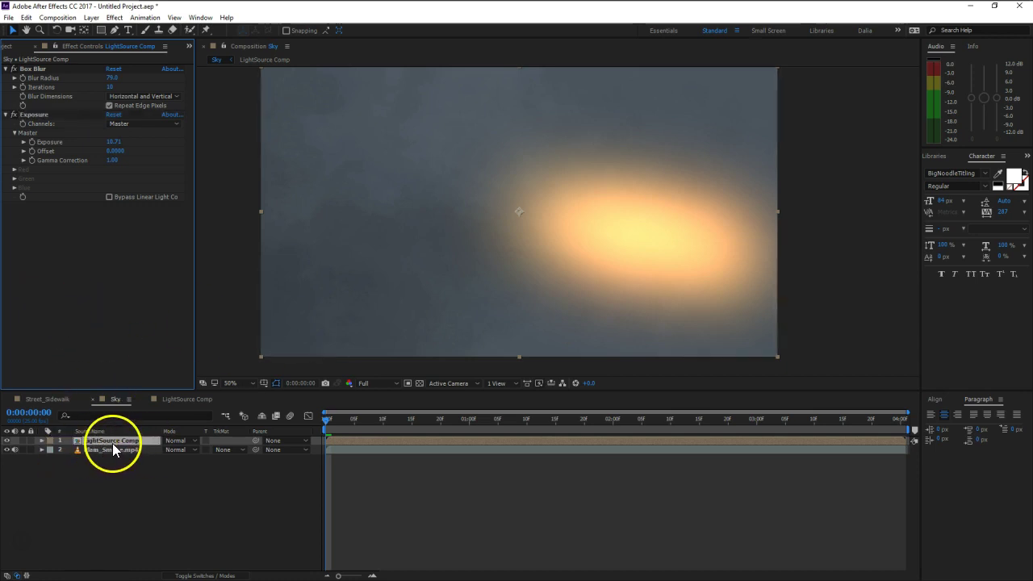
left_click(180, 401)
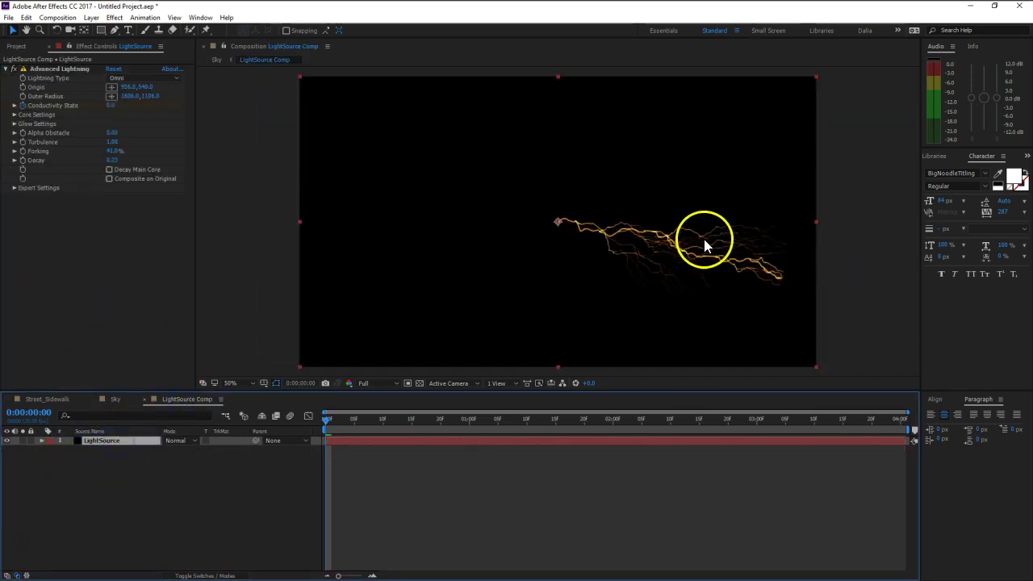
left_click(113, 399)
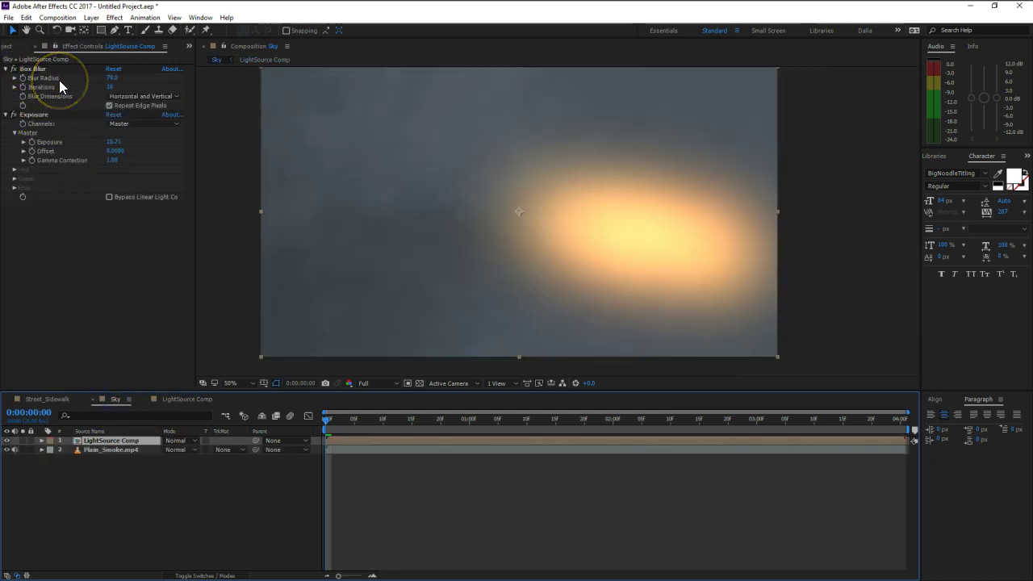
Step: Apply CC Composite to LightSource Comp with Composite Original set to Add and RGB Only left enabled
key("ctrl+space")
type("cc co")
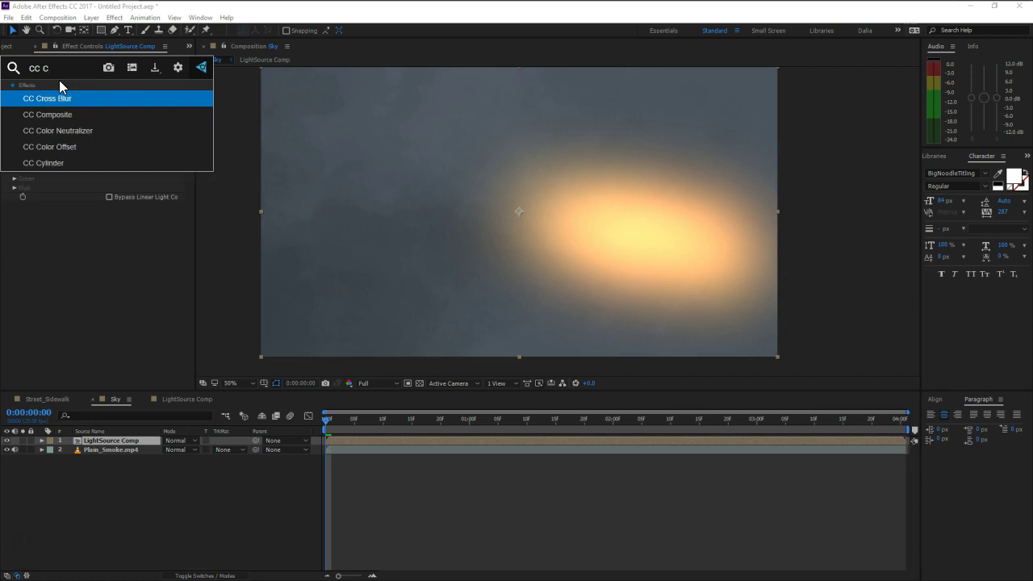
left_click(58, 99)
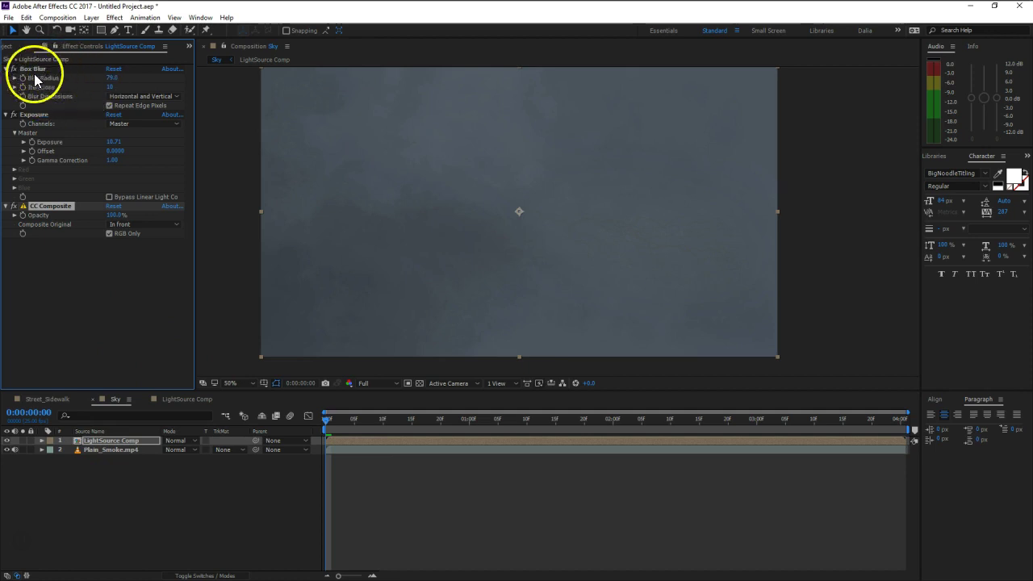
left_click(161, 225)
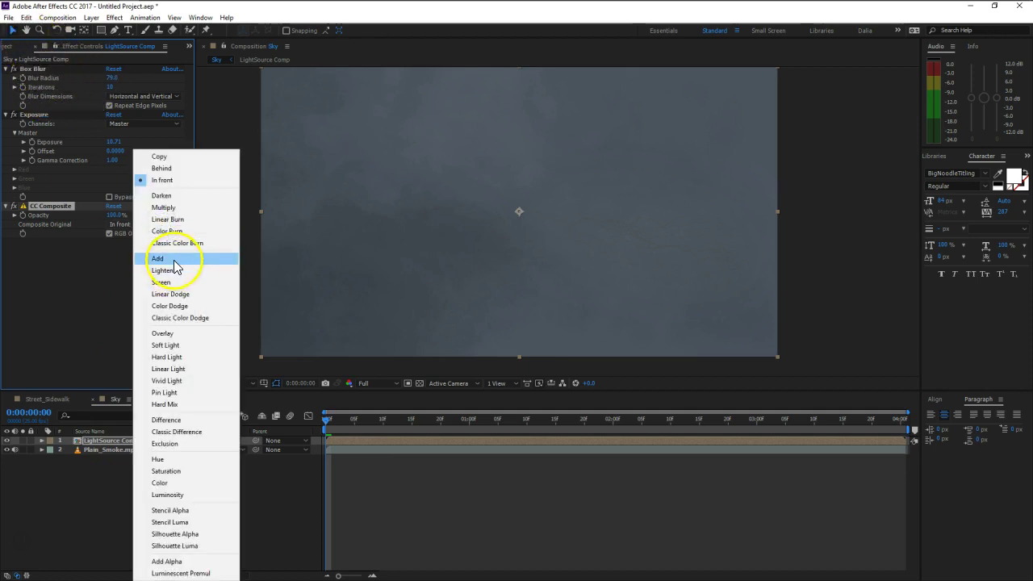
left_click(174, 259)
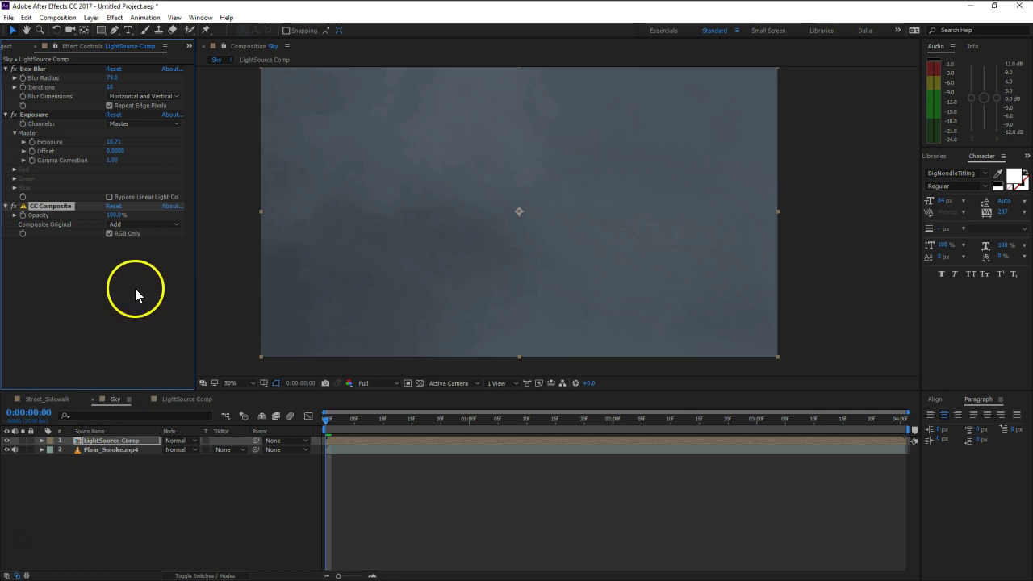
left_click(109, 233)
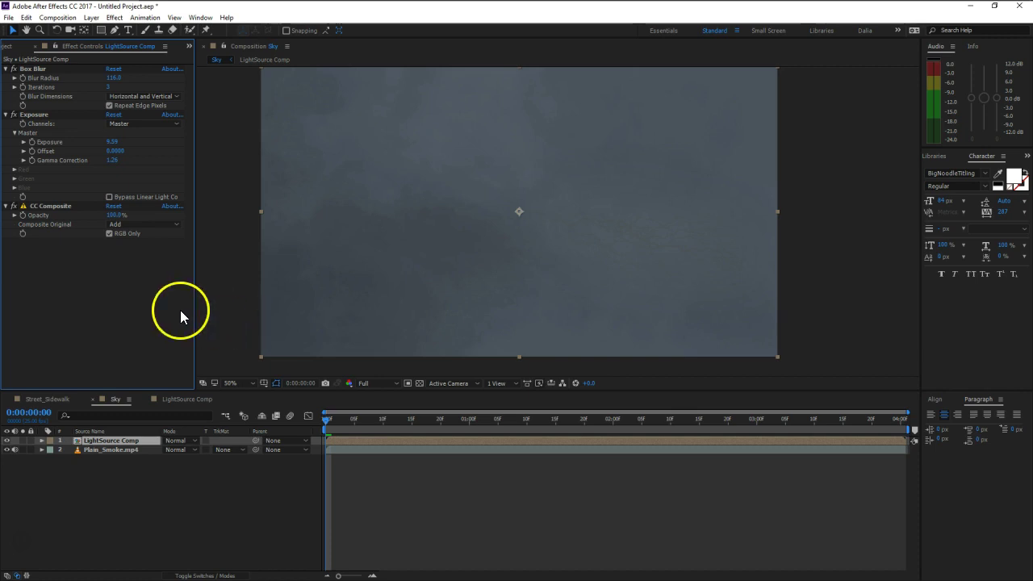
Step: Solo LightSource Comp over the transparency grid and apply the Solid Composite effect to it
left_click(59, 207)
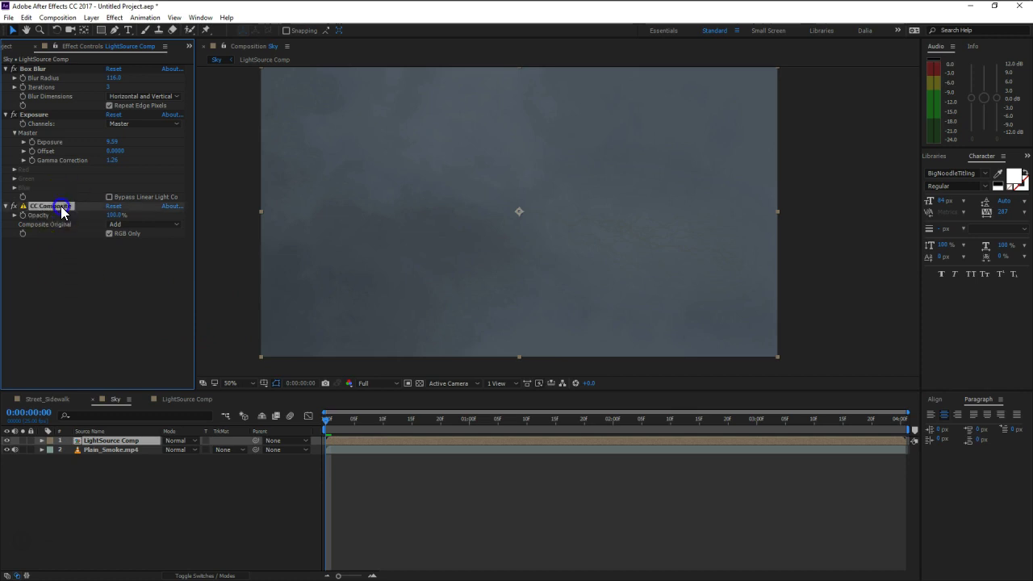
left_click(419, 383)
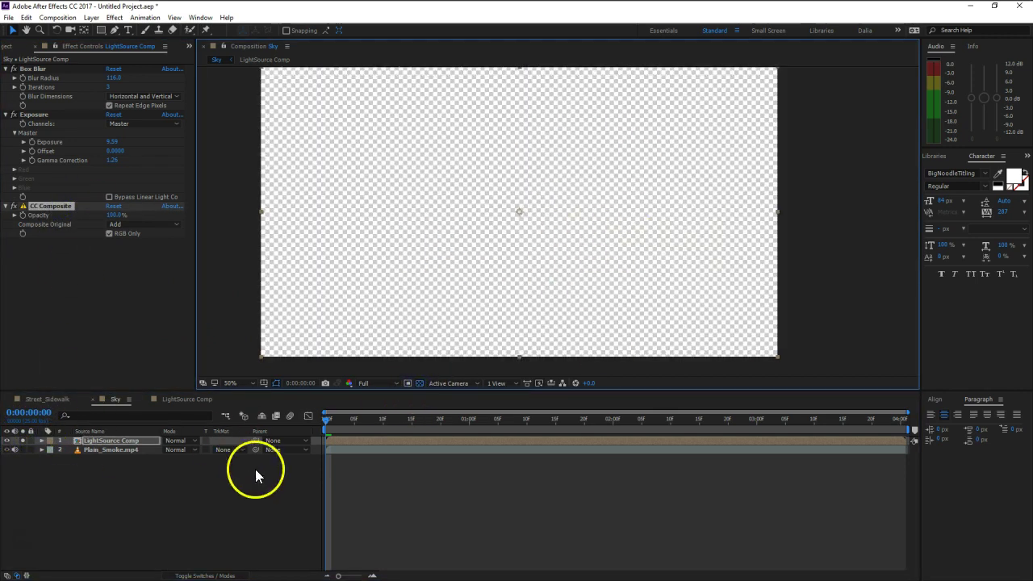
key("ctrl+space")
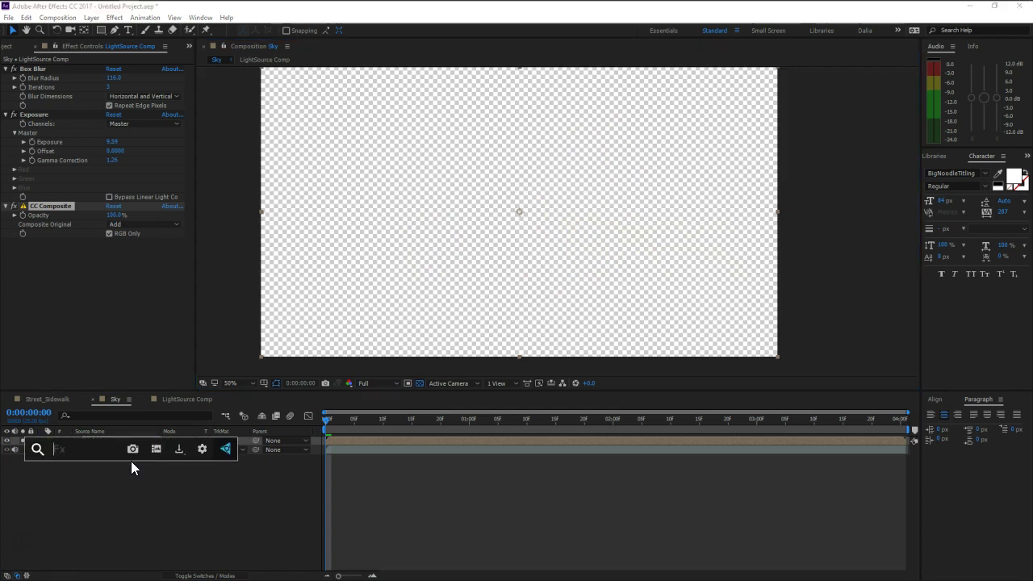
type("solid")
key("Return")
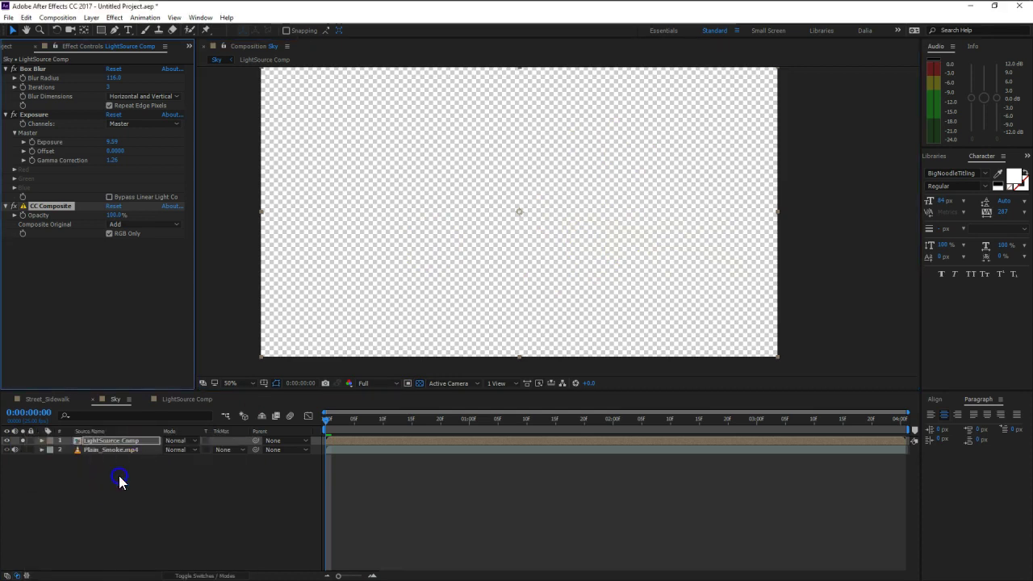
Step: Change the Solid Composite color to black and move the effect between Exposure and CC Composite
left_click(112, 260)
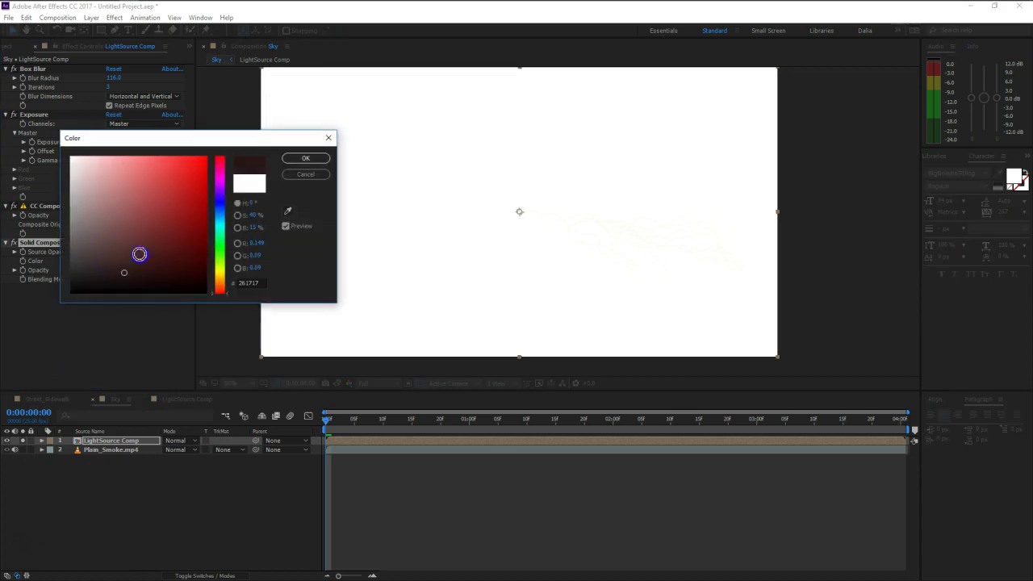
left_click(71, 292)
left_click(305, 174)
left_click_drag(43, 241, 53, 206)
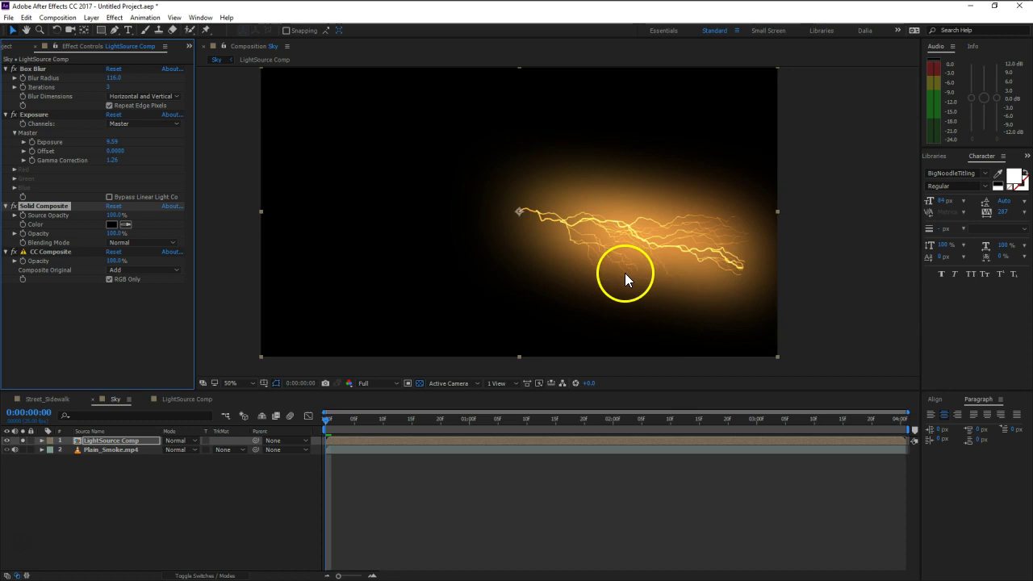
Step: Try Solid Composite above Exposure to compare the glow, and return it to between Exposure and CC Composite
left_click(44, 254)
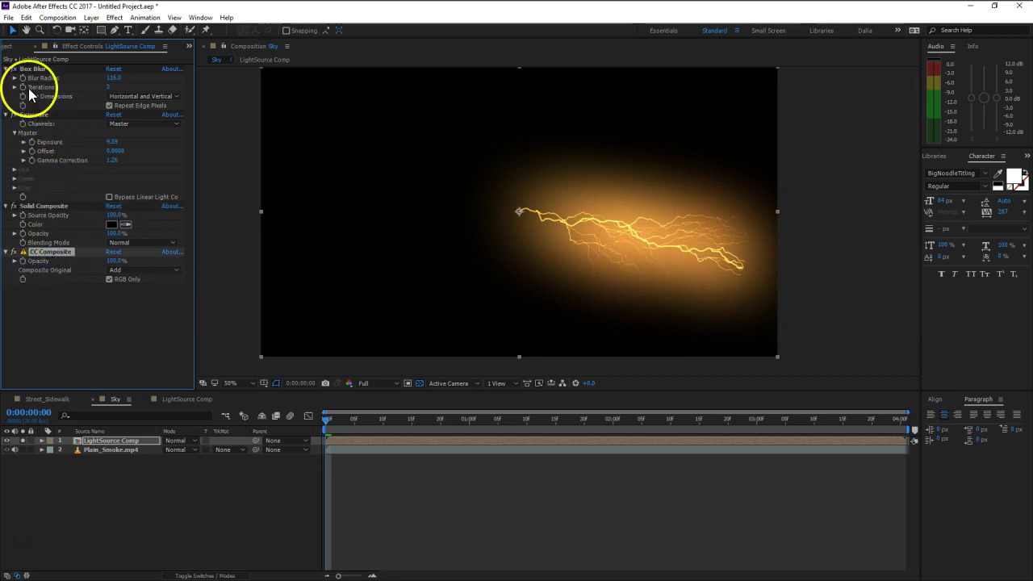
left_click(34, 69)
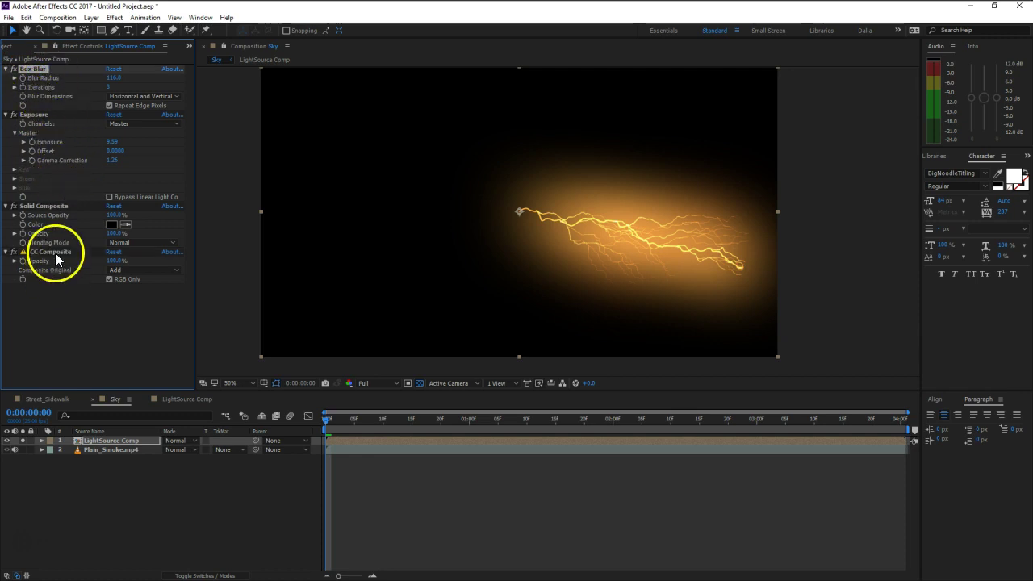
left_click(62, 208)
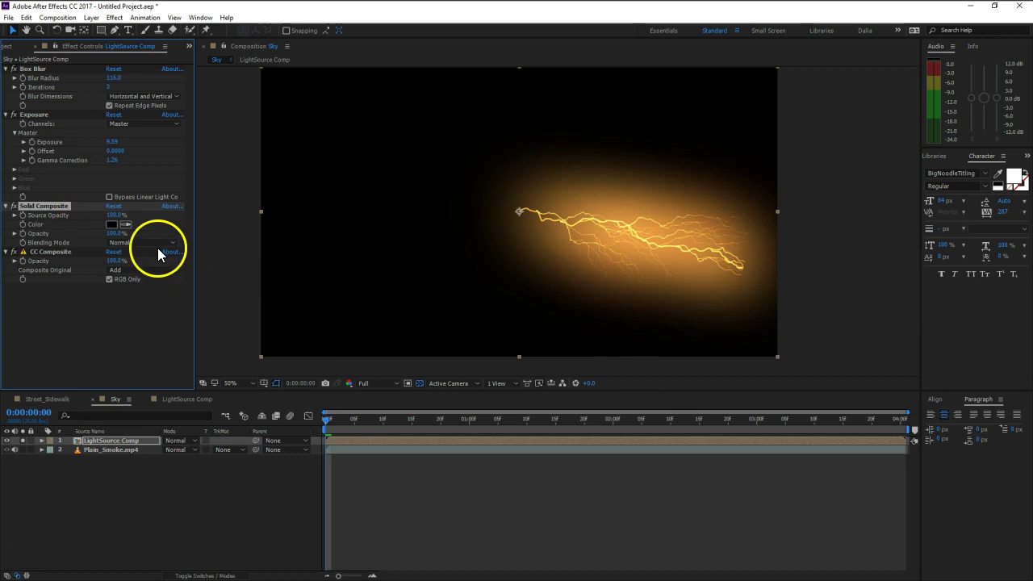
left_click_drag(57, 206, 55, 162)
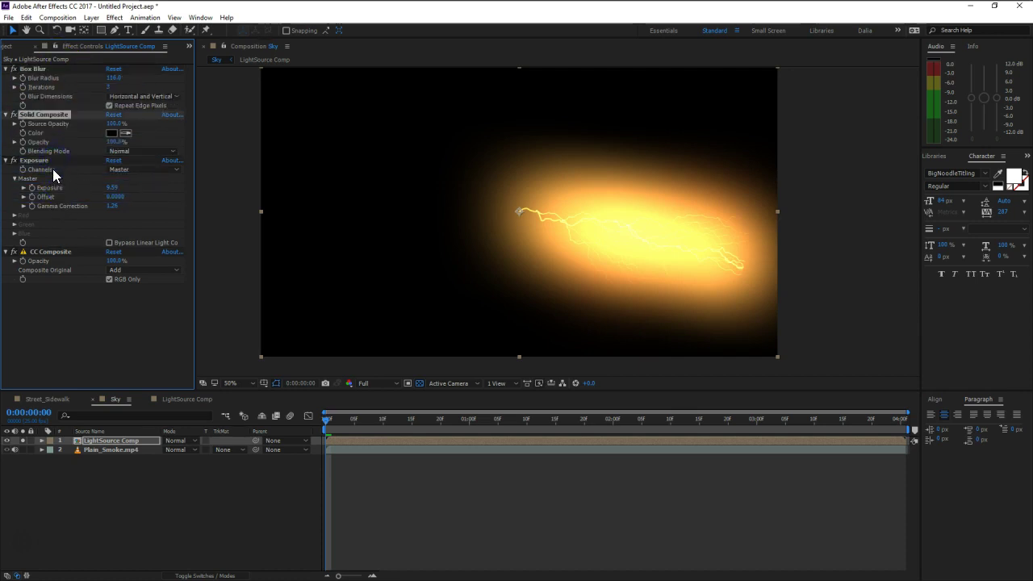
left_click_drag(46, 119, 50, 257)
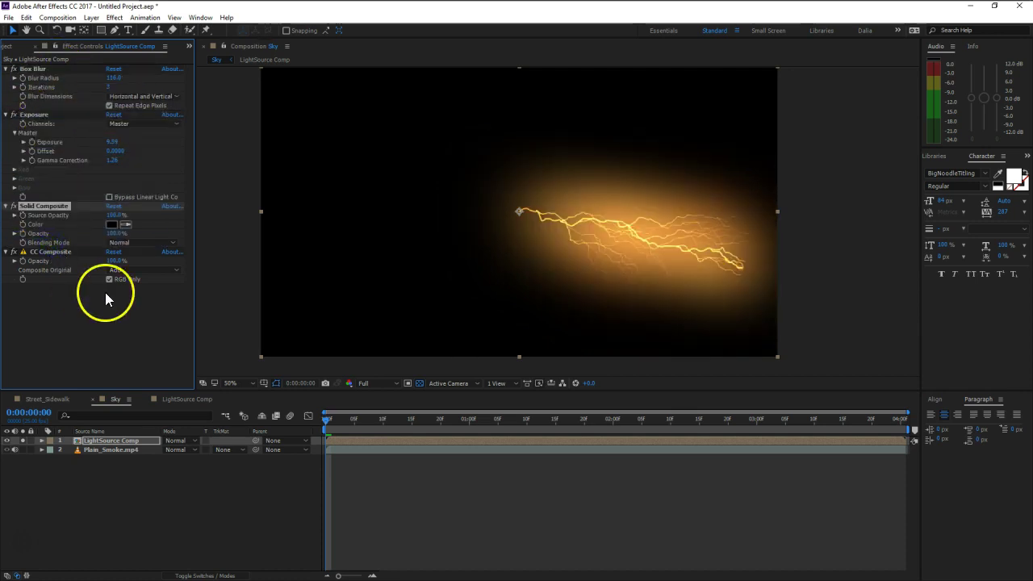
left_click(63, 310)
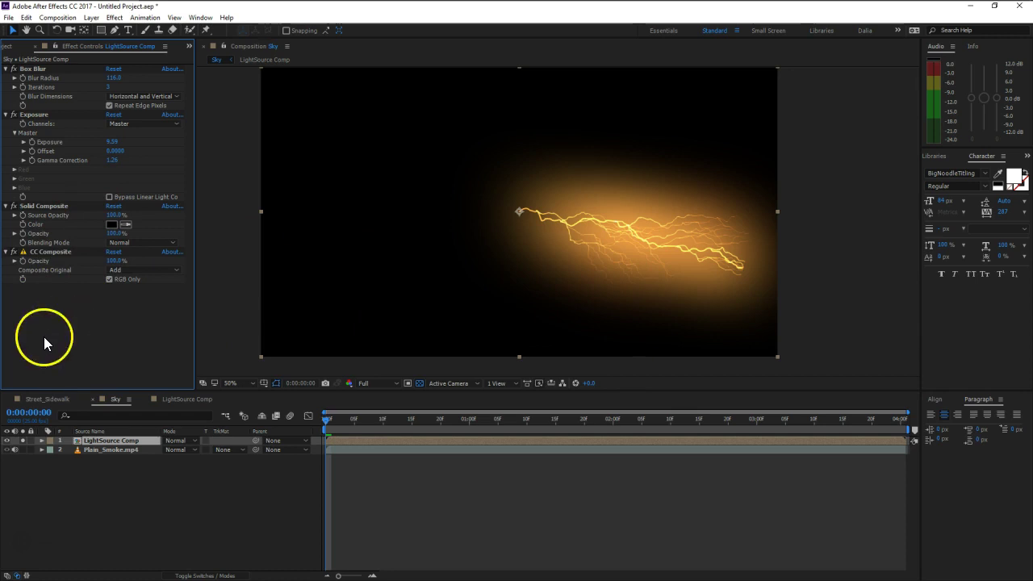
Step: Duplicate Box Blur, move the copy below CC Composite, and set its radius to 17 and iterations to 2
left_click_drag(35, 69, 39, 75)
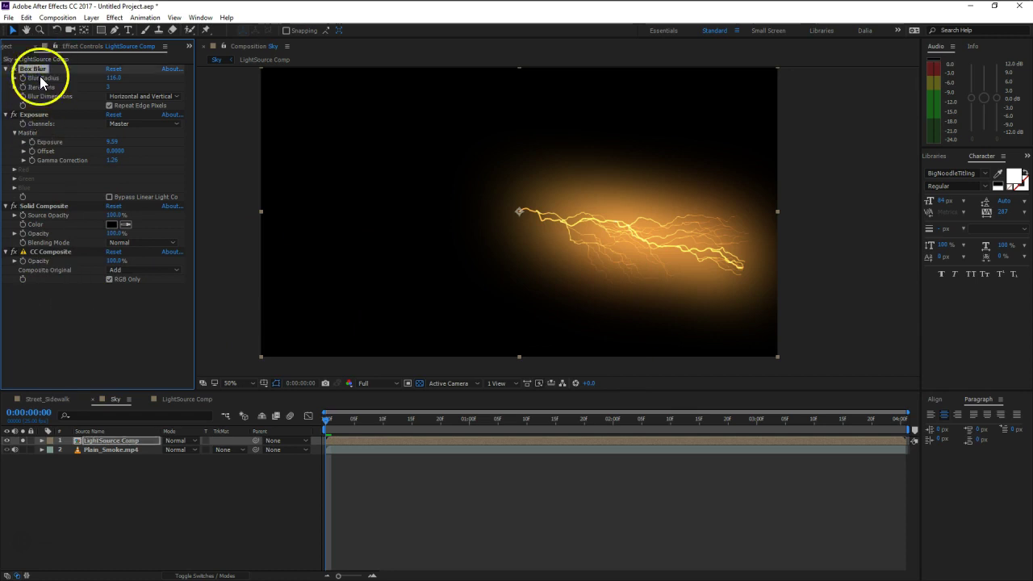
key("ctrl+d")
left_click_drag(48, 114, 63, 354)
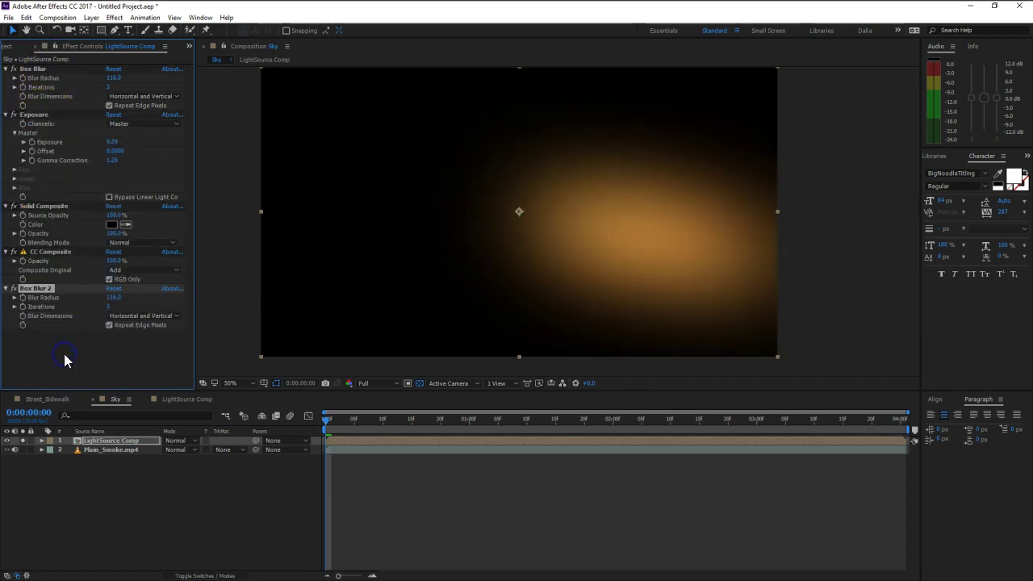
left_click_drag(111, 297, 56, 298)
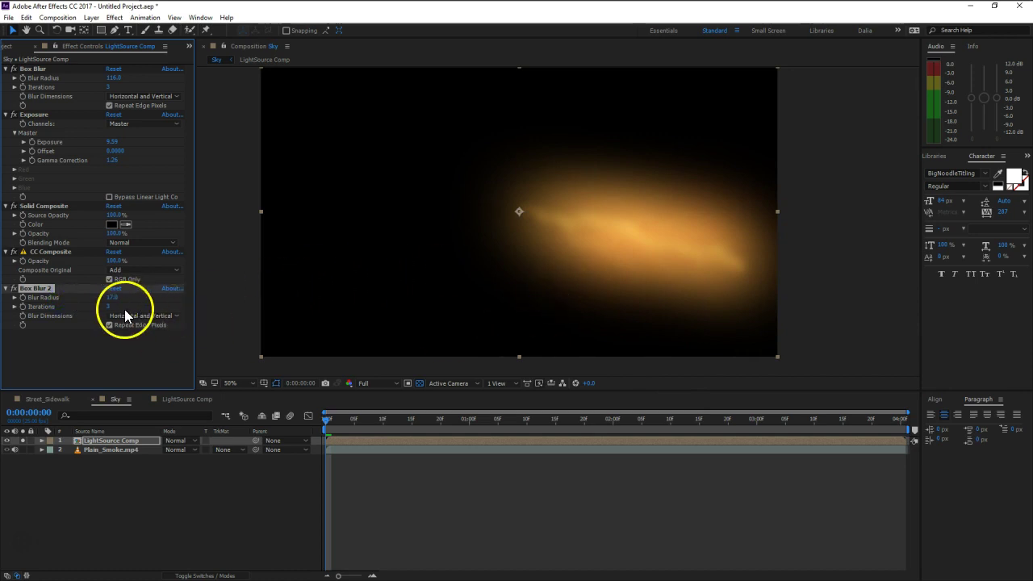
left_click_drag(109, 311, 104, 309)
Step: Add a second Exposure effect at about 1.08 after Box Blur 2, and set Box Blur 2's radius to 16
key("ctrl+space")
type("expo")
key("Return")
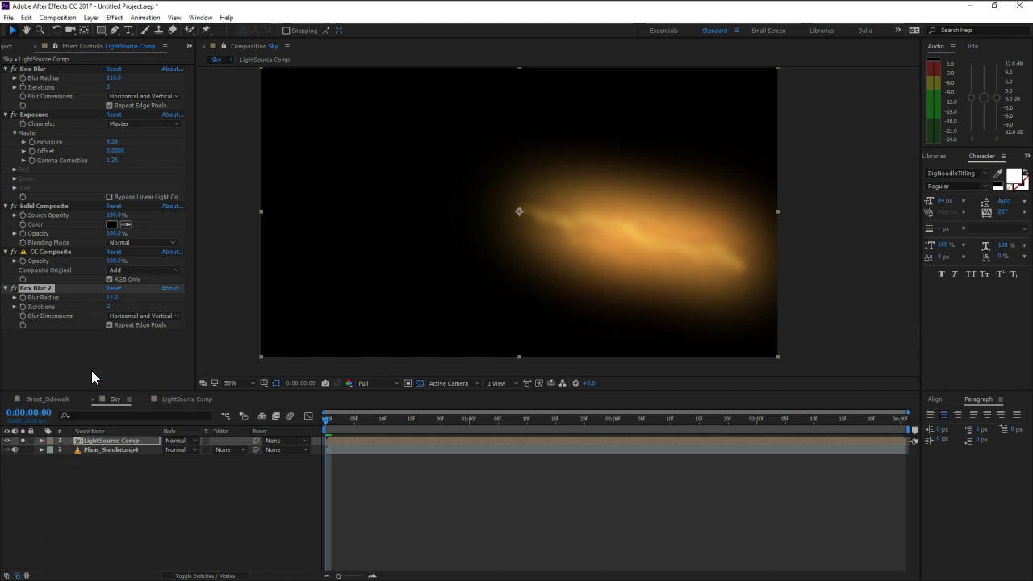
left_click_drag(110, 330, 161, 334)
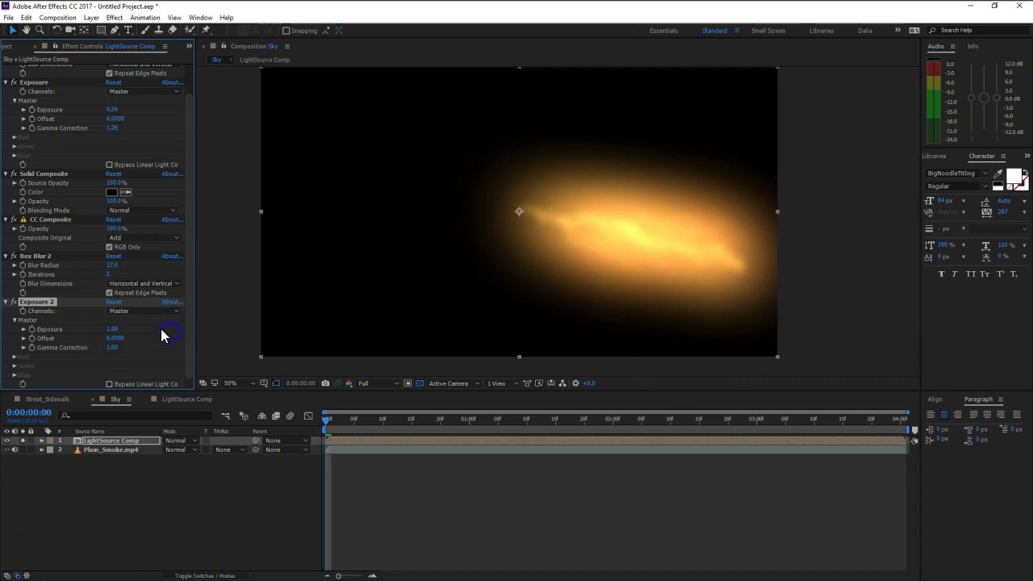
left_click_drag(110, 265, 112, 267)
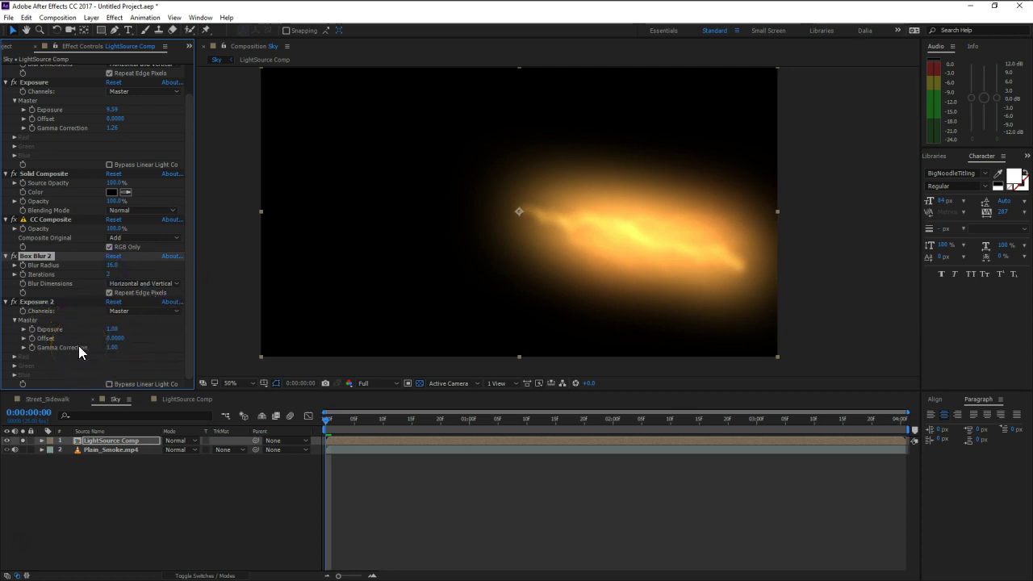
Step: Add a second CC Composite after Exposure 2 with Composite Original set to Add
key("ctrl+space")
type("cc ")
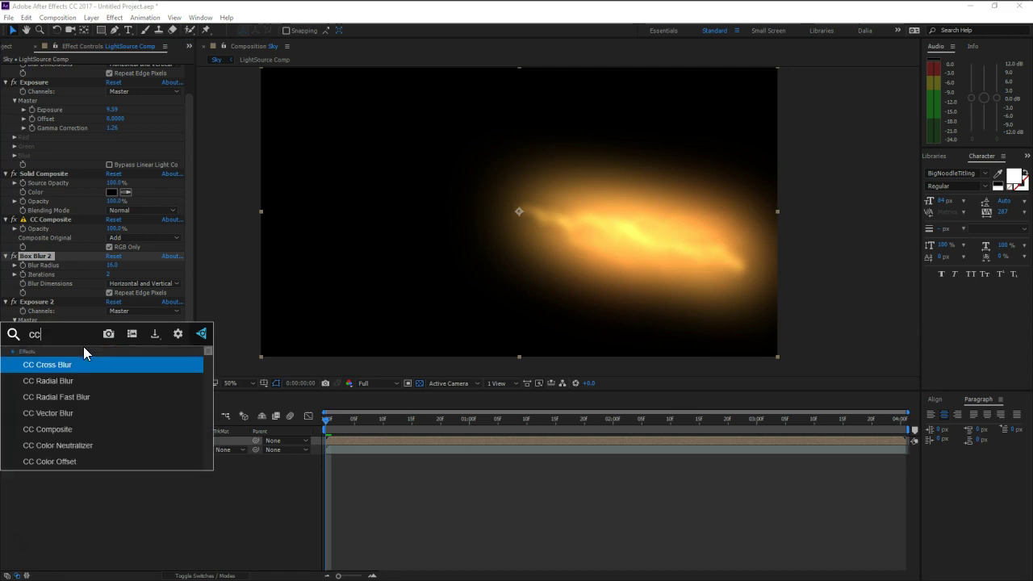
type("co")
left_click(89, 363)
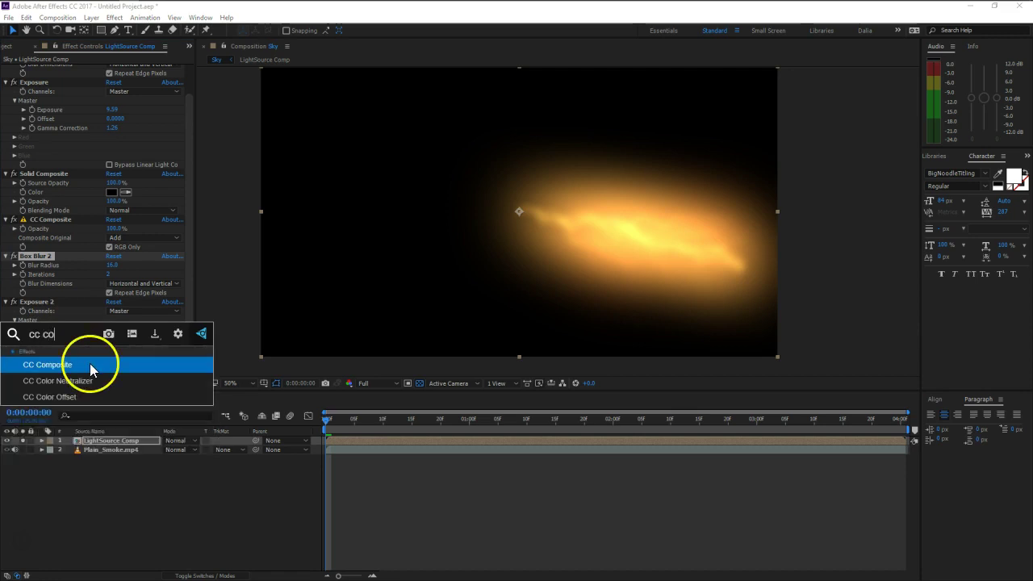
left_click_drag(126, 368, 166, 265)
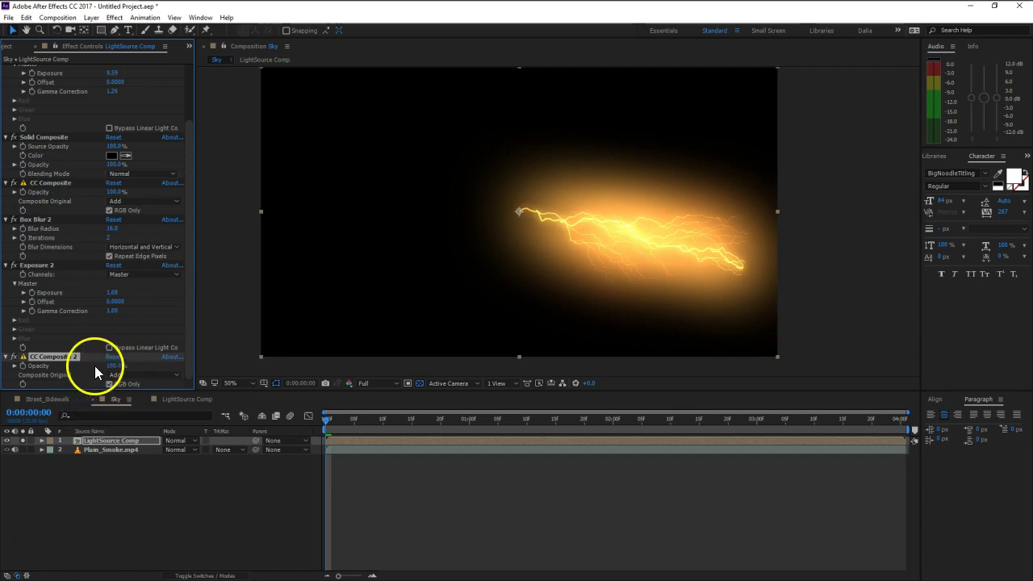
Step: Add a third Box Blur after CC Composite 2 with a radius of 25 and Repeat Edge Pixels enabled
key("ctrl+space")
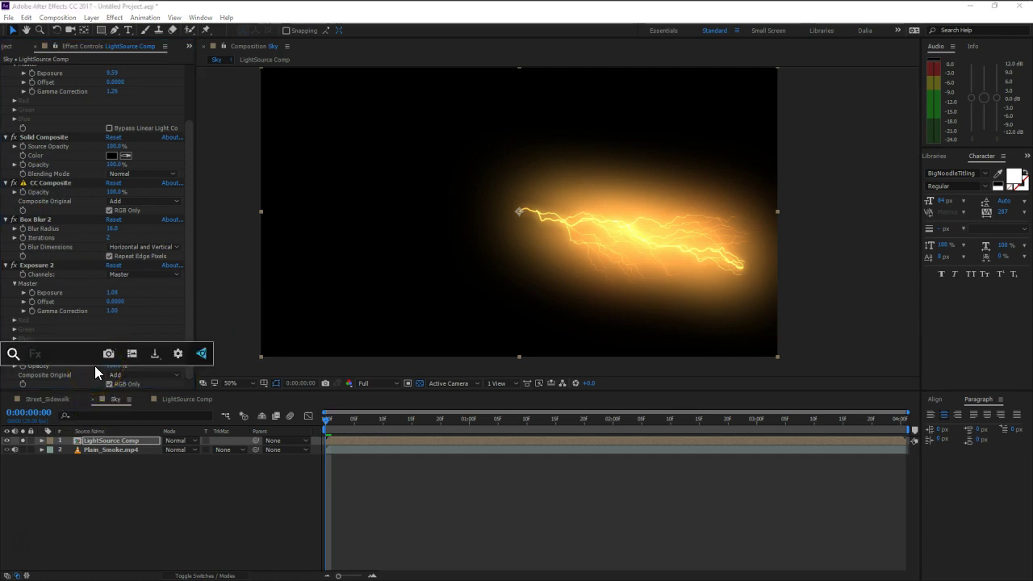
type("box")
left_click(75, 403)
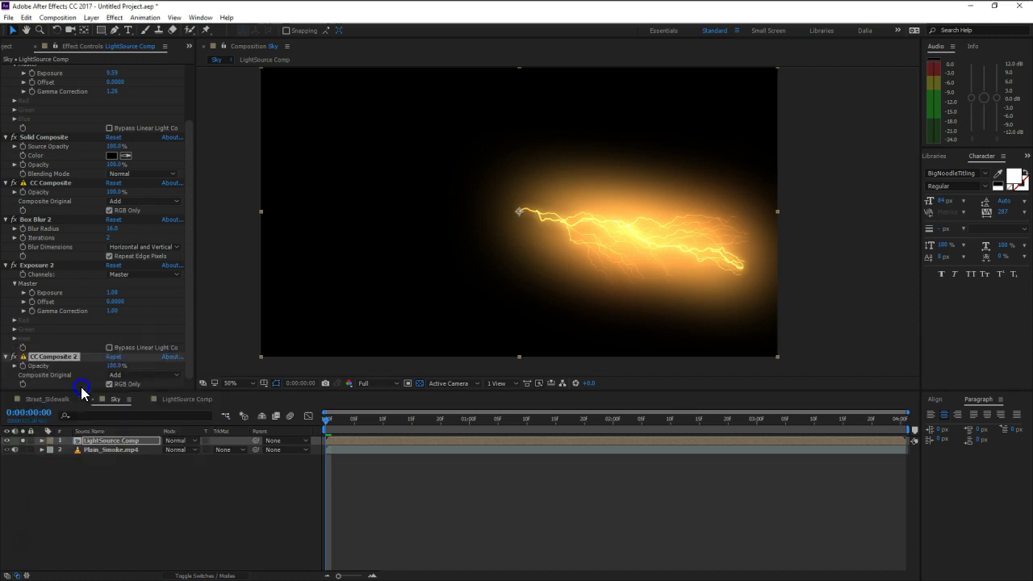
left_click_drag(110, 356, 129, 356)
left_click(110, 384)
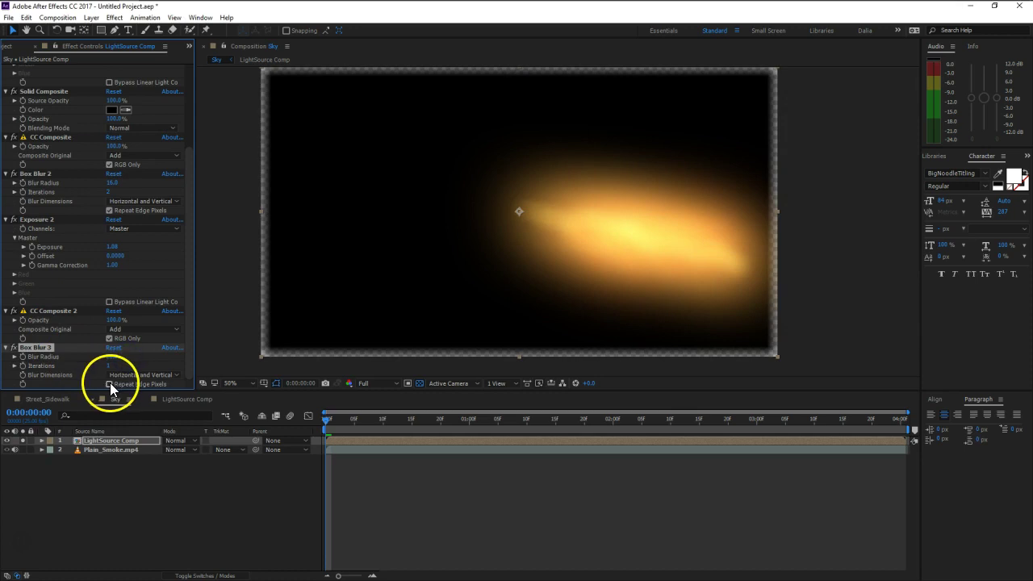
left_click_drag(114, 356, 105, 358)
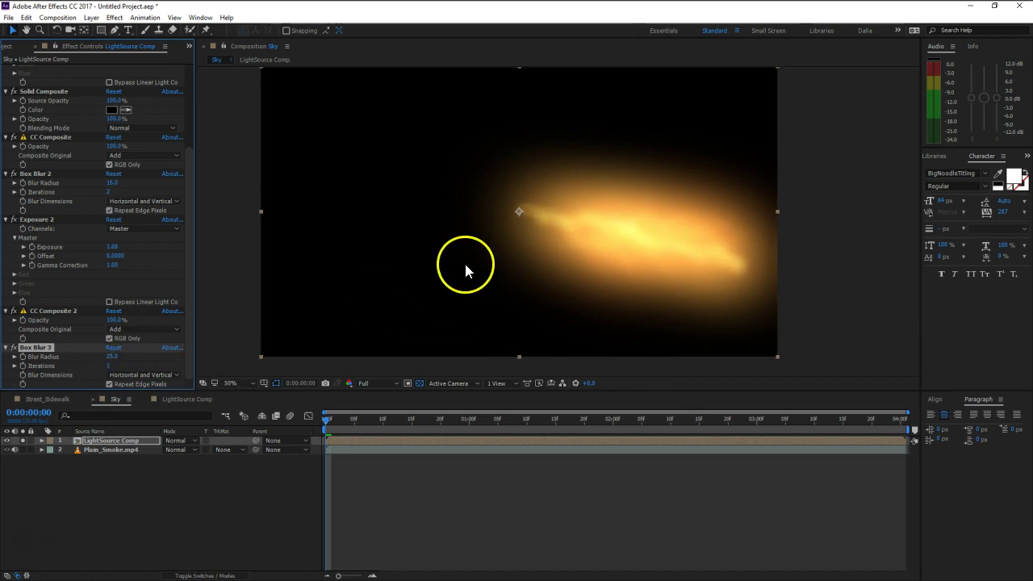
Step: Set Box Blur 3's radius to 18 and iterations to 4, previewing the animated glow before and after the change
key("space")
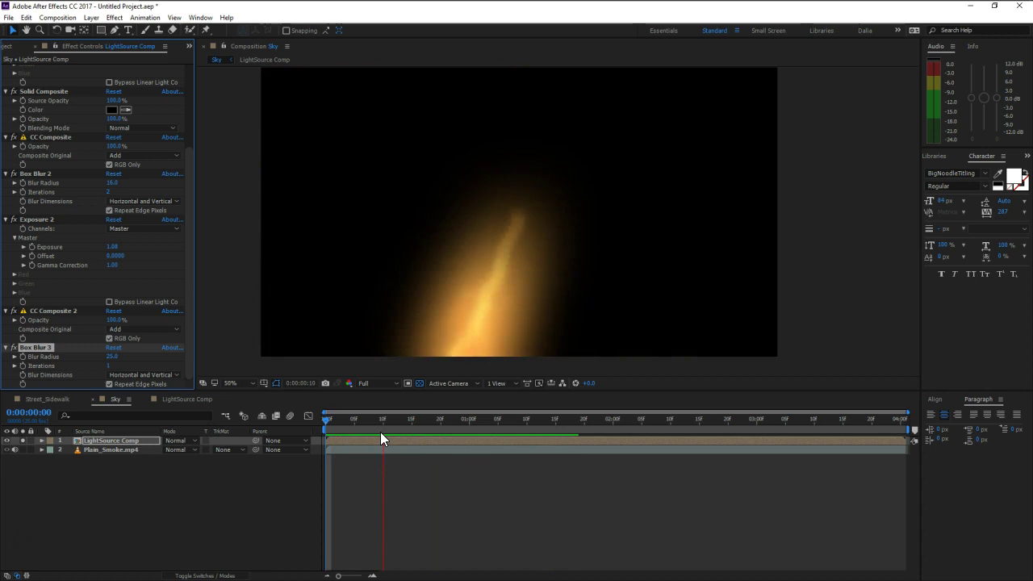
key("space")
left_click_drag(119, 356, 111, 366)
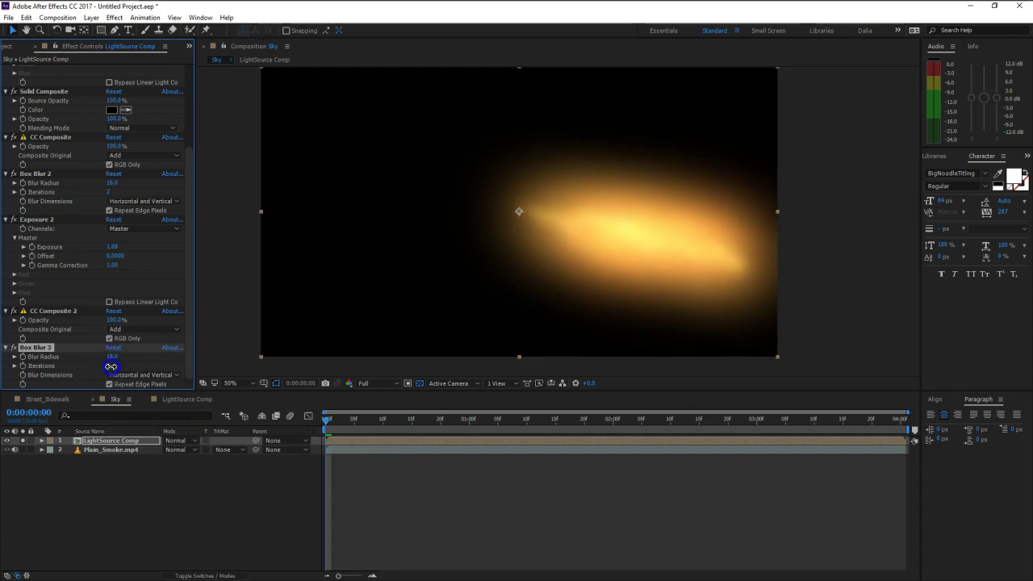
key("space")
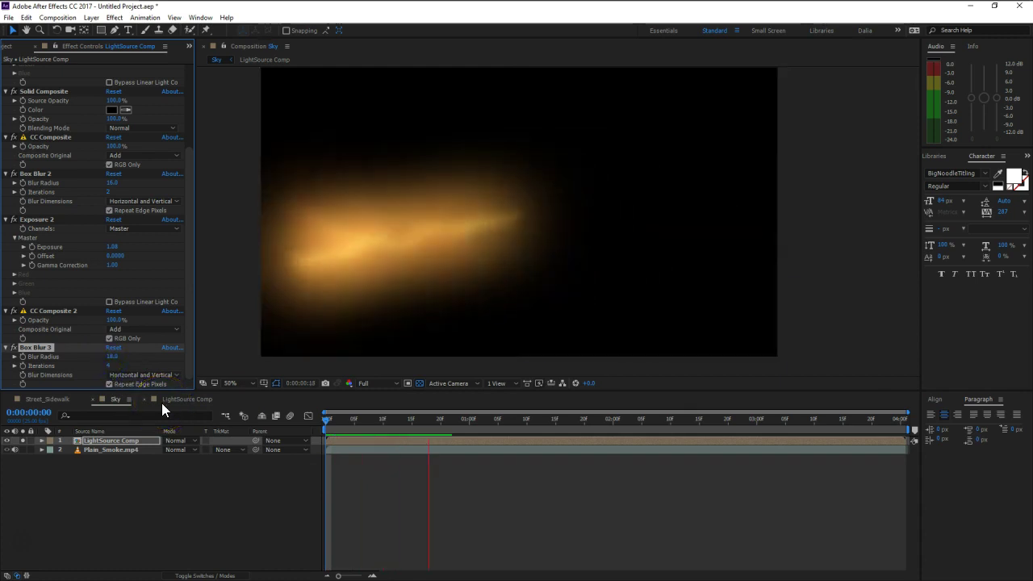
key("space")
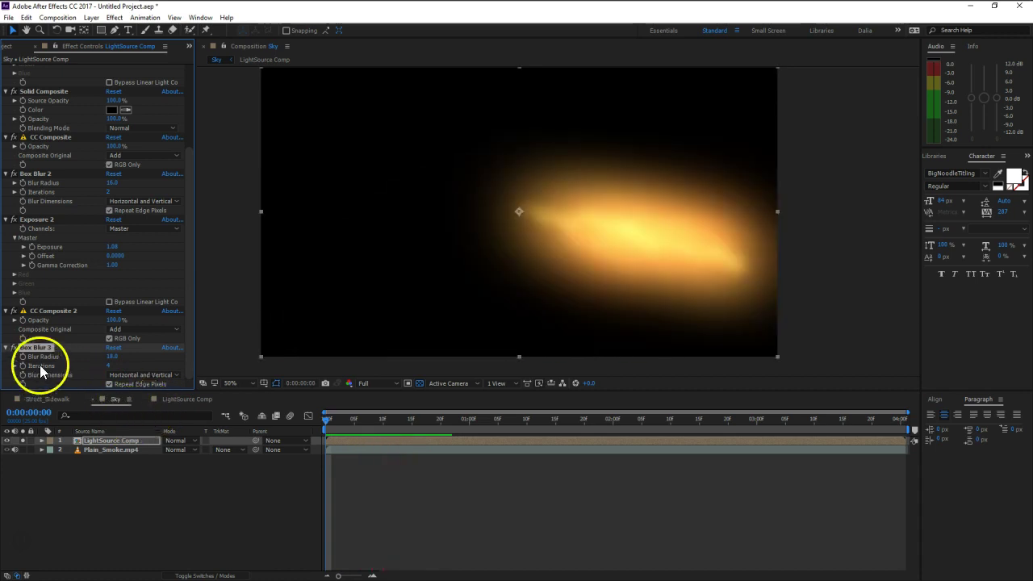
Step: Add a third Exposure effect with exposure about 0.48 and gamma about 0.97, and check the glow at 0:00:02:16
key("ctrl+space")
type("expo")
key("Return")
mouse_move(111, 330)
left_mouse_down()
mouse_move(156, 330)
mouse_move(107, 347)
mouse_move(140, 347)
mouse_move(83, 329)
mouse_move(94, 329)
left_mouse_up()
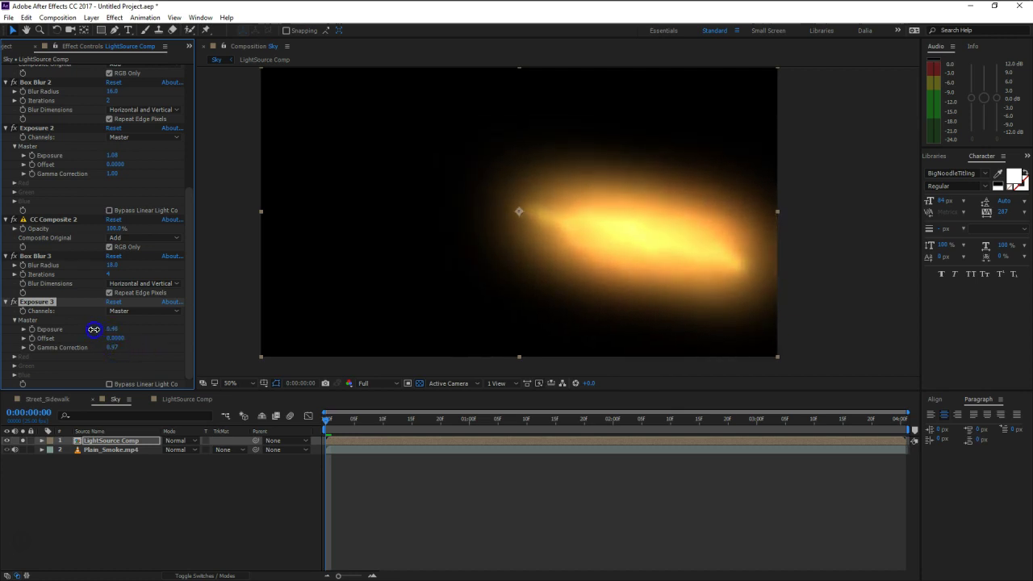
left_click_drag(328, 427, 709, 427)
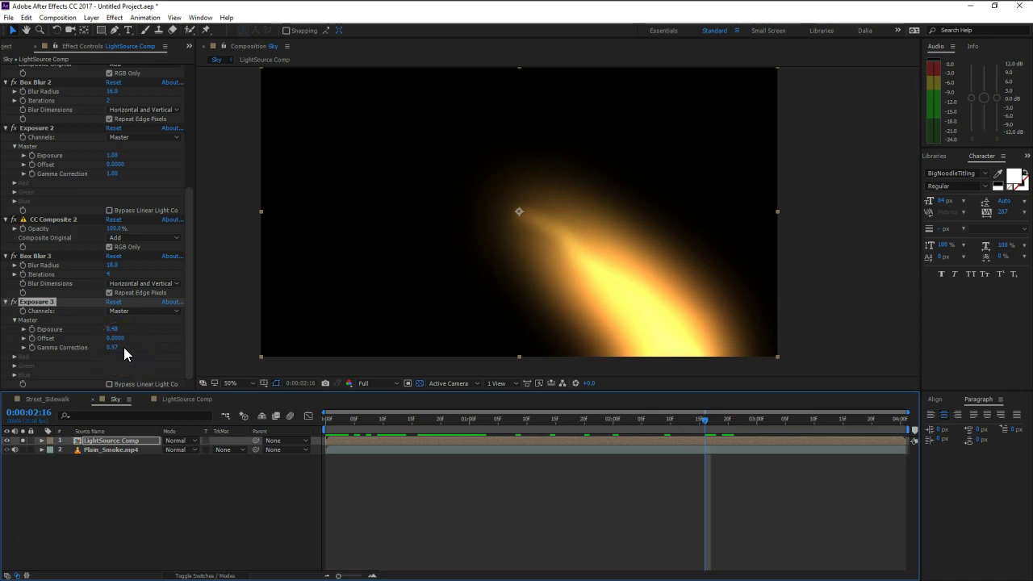
Step: Add a third CC Composite after Exposure 3 and set its Composite Original to Add
key("ctrl+space")
type("cc c")
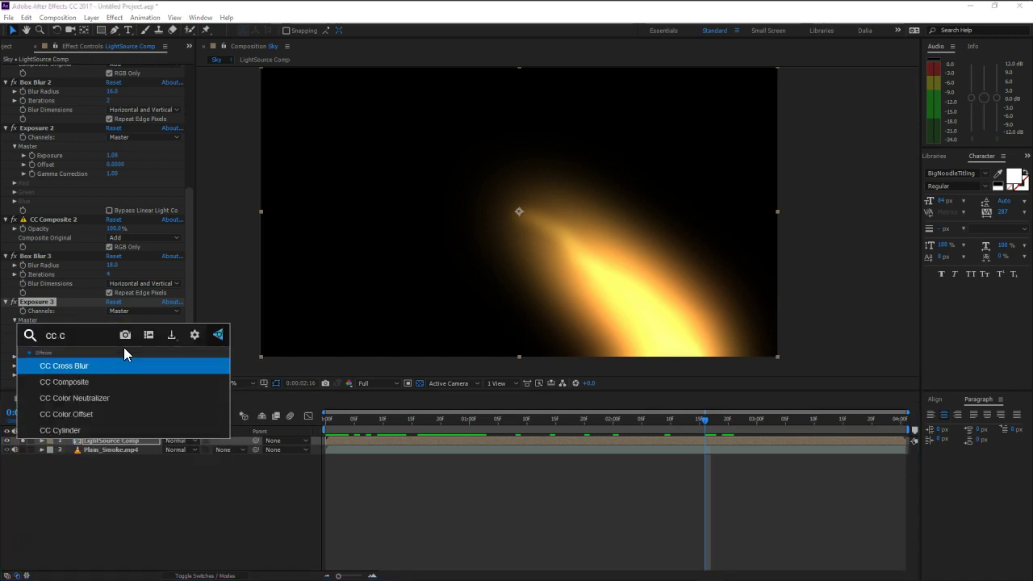
key("Down")
key("Return")
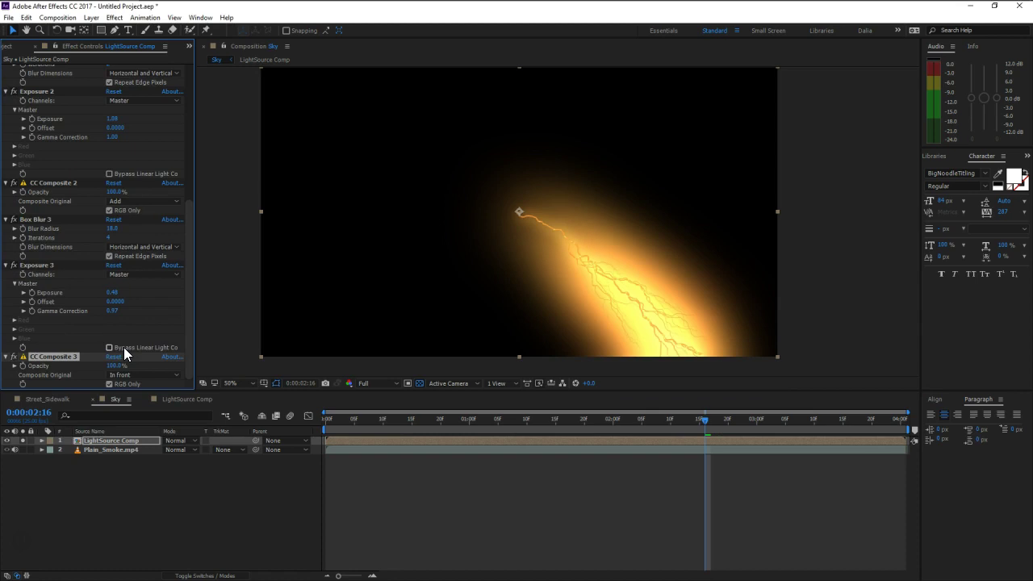
left_click(141, 373)
left_click(167, 262)
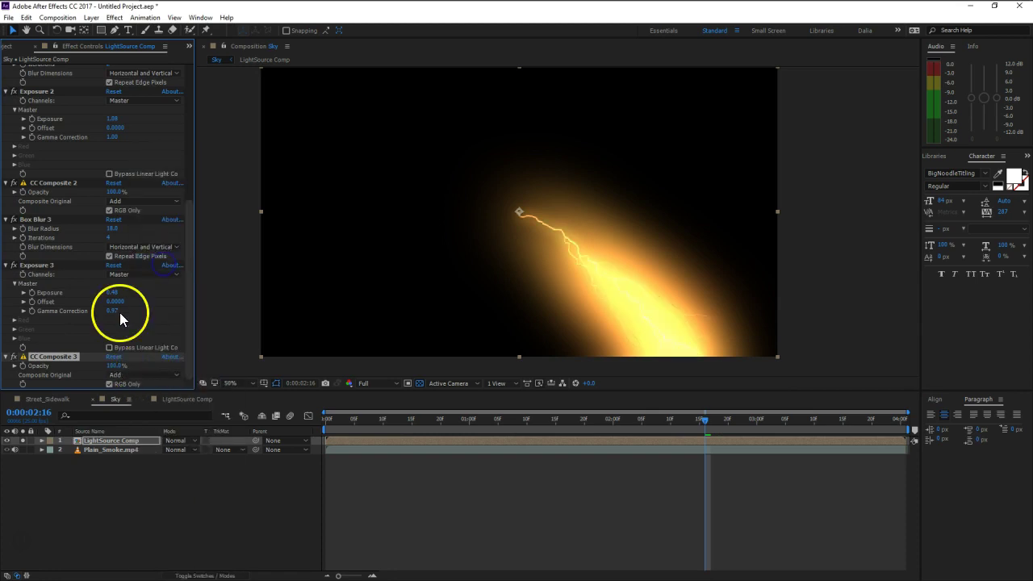
Step: Add a fourth Box Blur with radius 12 and Repeat Edge Pixels enabled, and review the glow back to the first frame
key("ctrl+space")
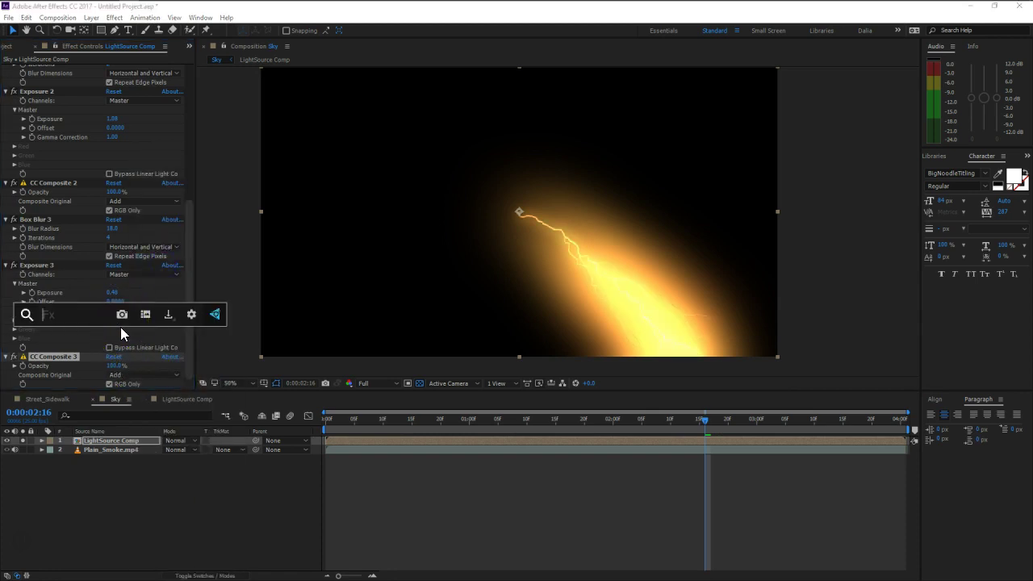
type("box")
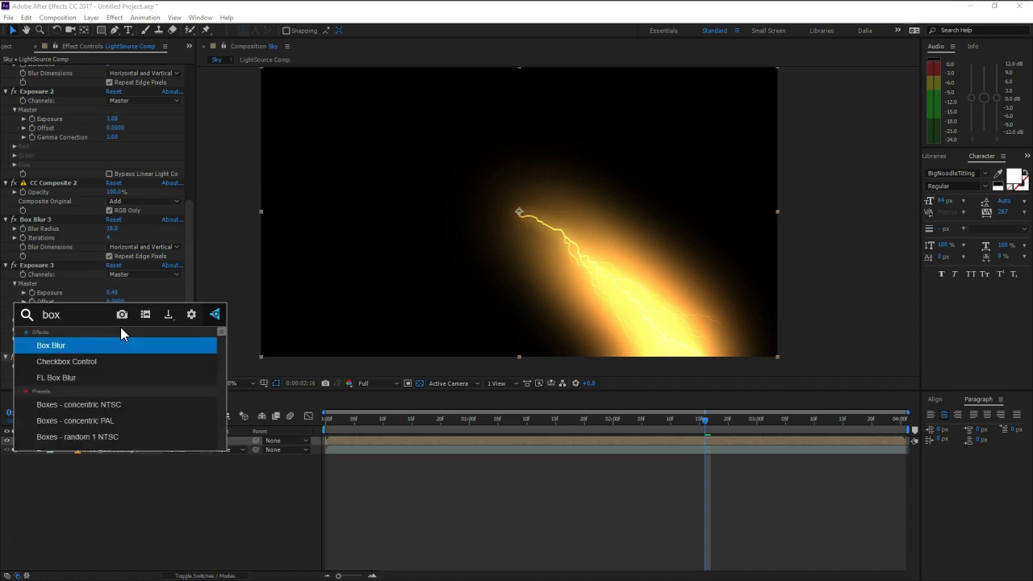
key("Return")
left_click_drag(113, 356, 245, 388)
left_click(109, 384)
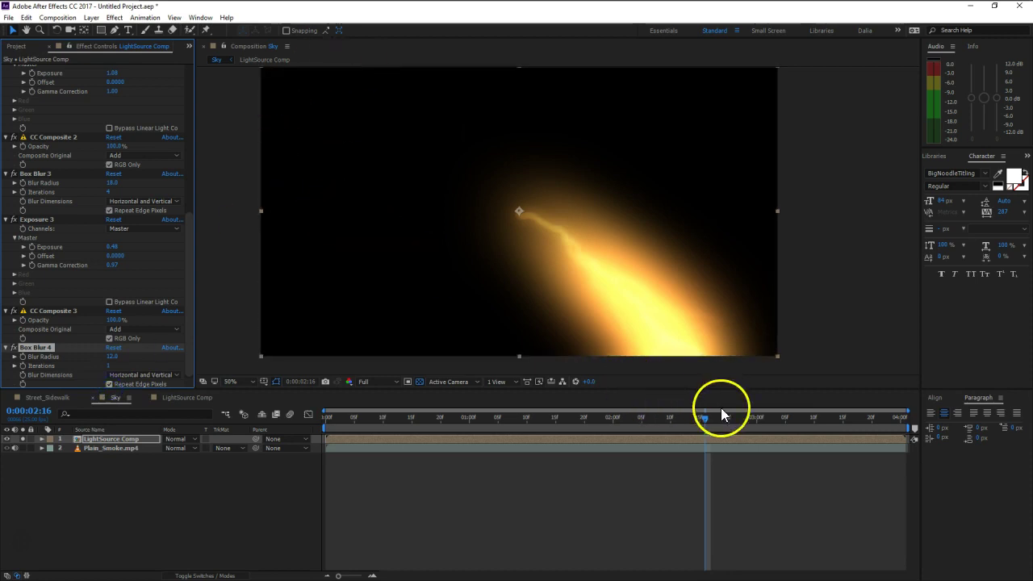
left_click_drag(708, 419, 331, 427)
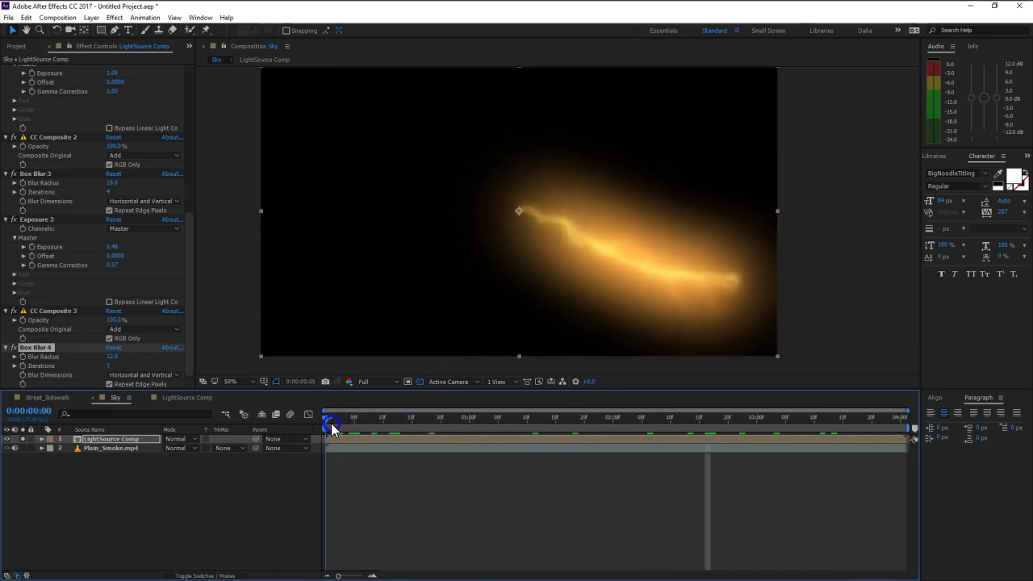
left_click(110, 497)
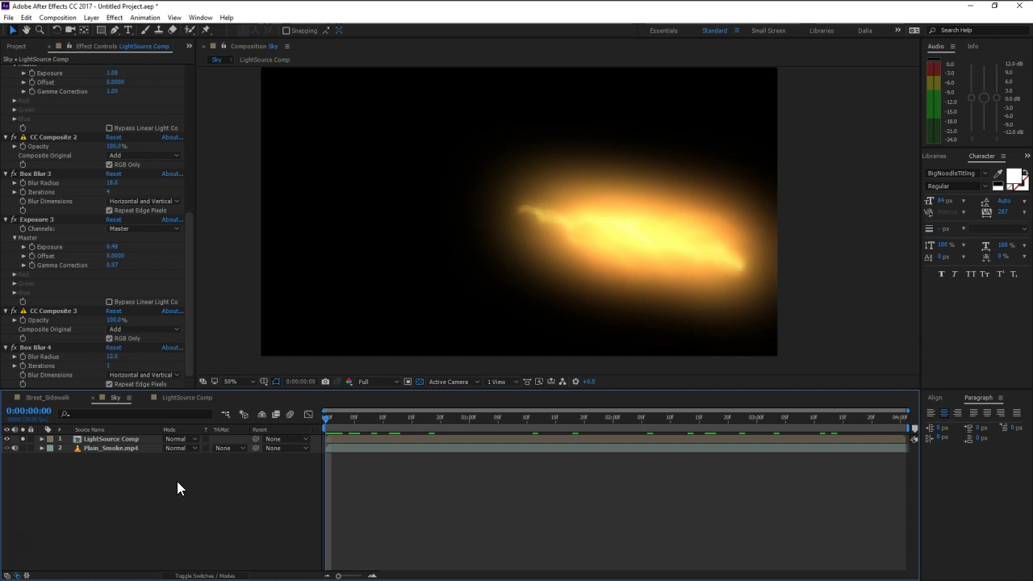
Step: Open LightSource Comp and duplicate its LightSource layer
left_click(165, 397)
left_click(137, 445)
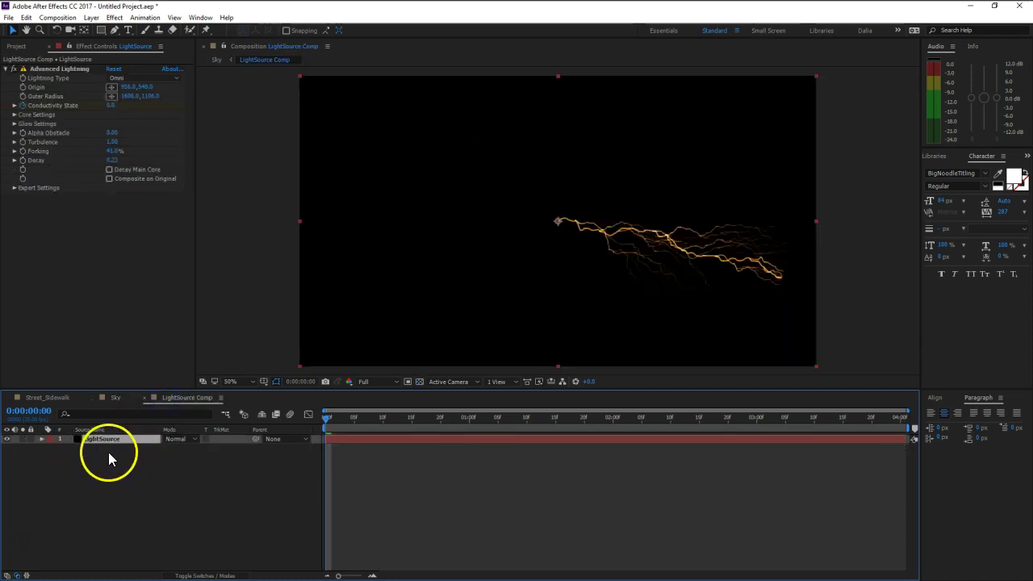
key("ctrl+d")
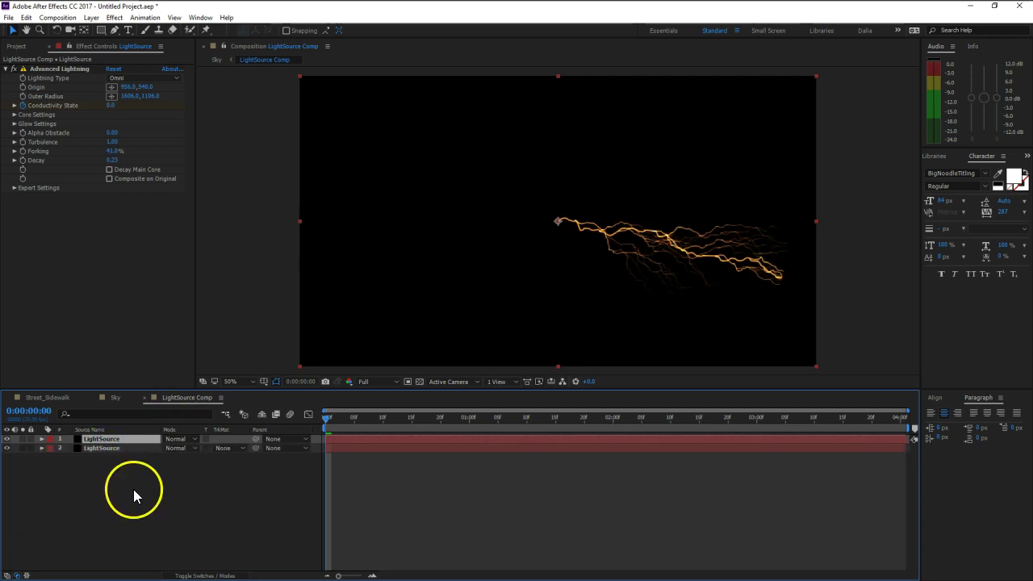
Step: Set the top LightSource copy's blend mode to Add, shift its lightning origin to 942, 540 and check it at 0:00:02:20
left_click(189, 438)
left_click(220, 222)
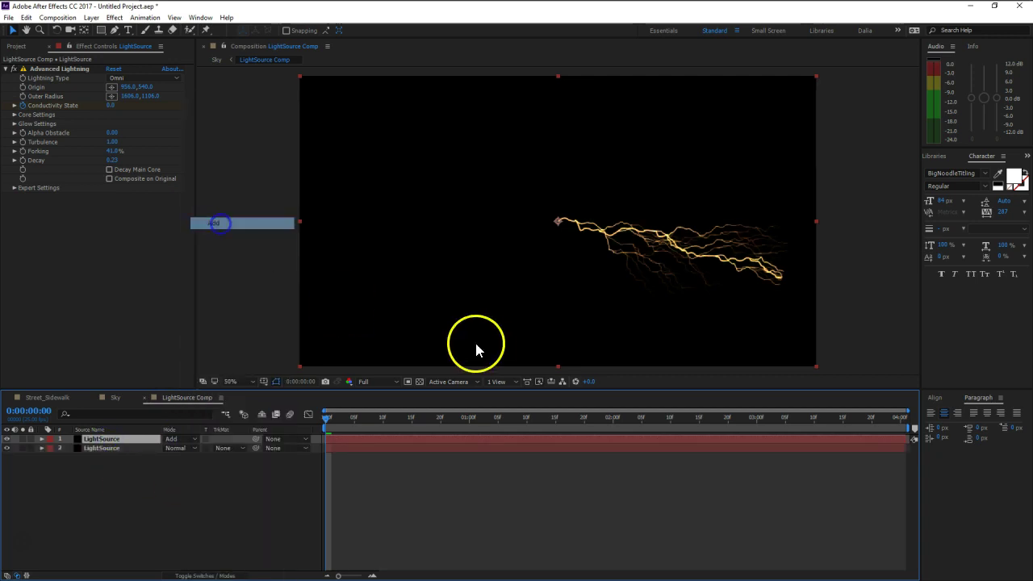
left_click(52, 68)
mouse_move(556, 222)
left_mouse_down()
mouse_move(525, 293)
mouse_move(553, 227)
left_mouse_up()
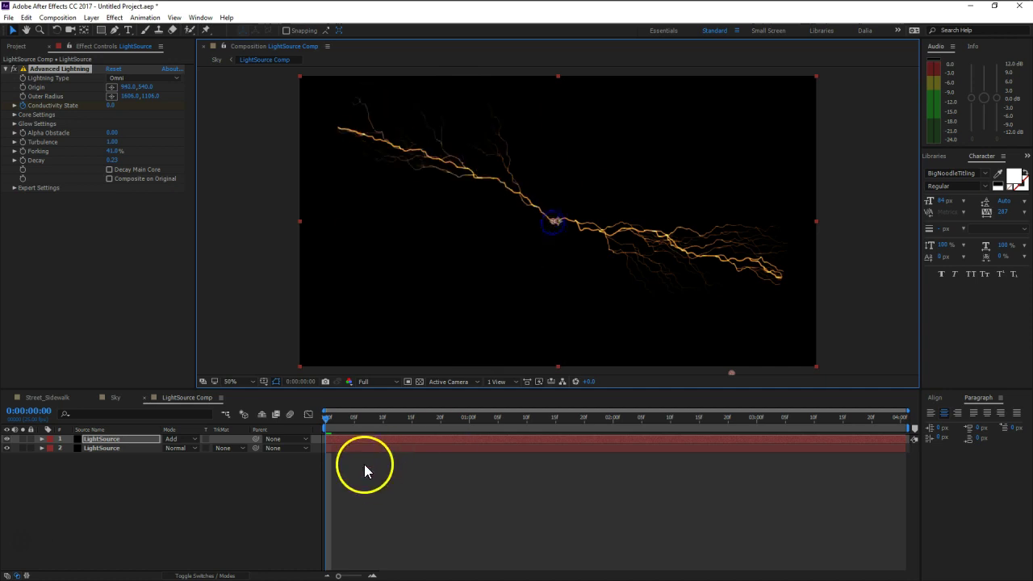
left_click_drag(330, 418, 727, 419)
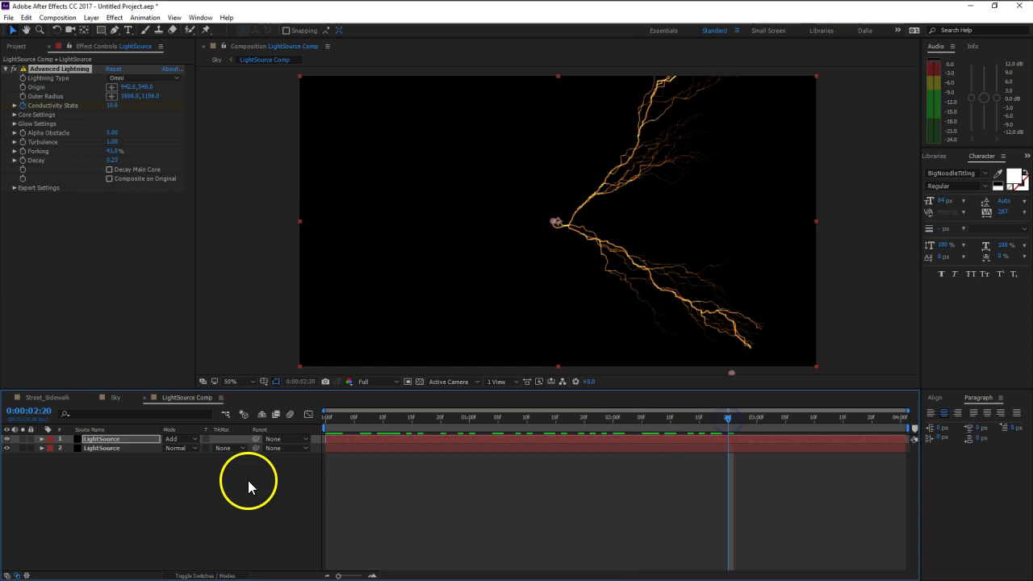
Step: Rotate the top LightSource layer by 180 degrees and preview both bolts from the first frame
key("r")
left_click(179, 448)
type("180")
key("Return")
left_click_drag(384, 428, 326, 424)
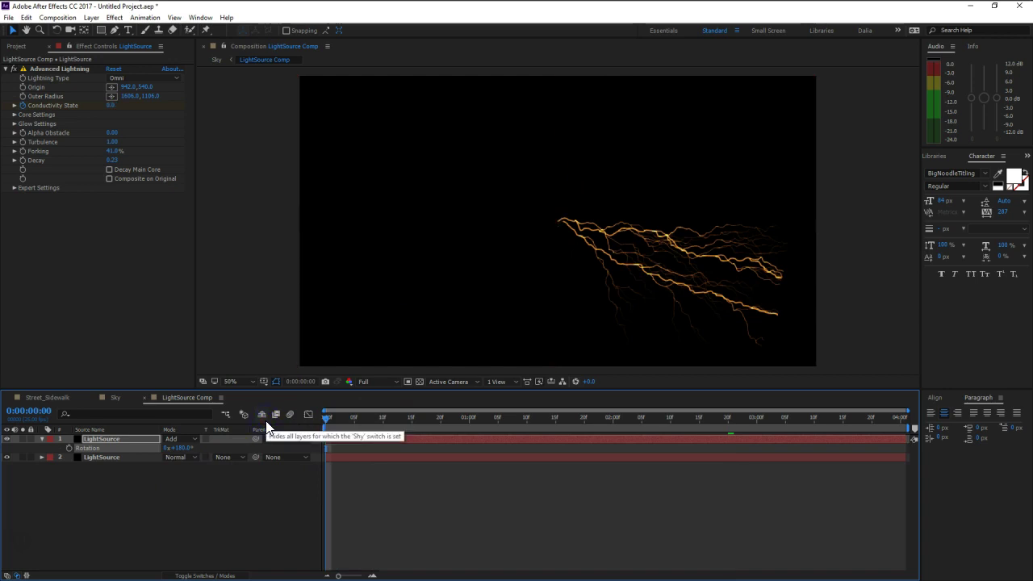
key("space")
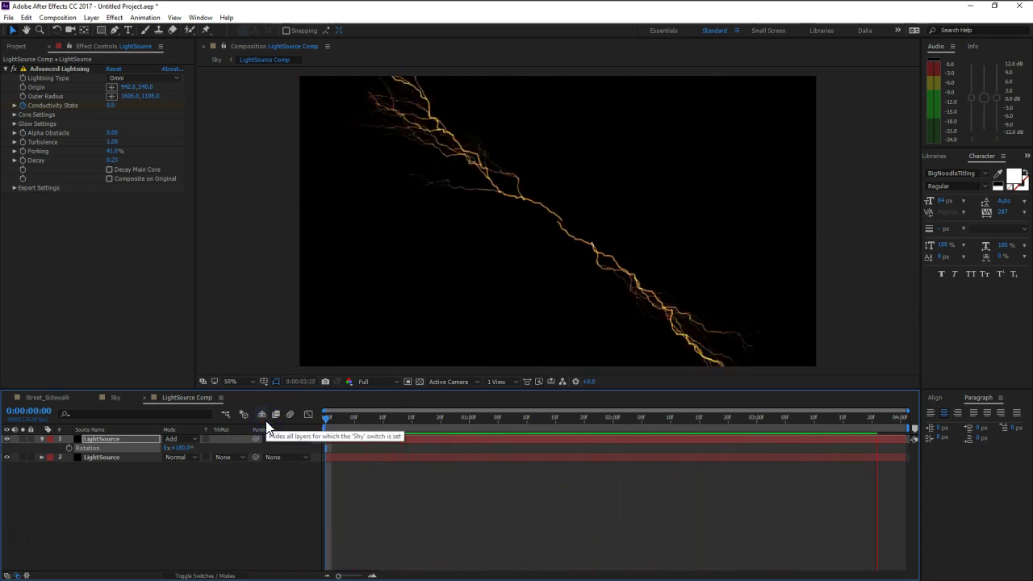
key("space")
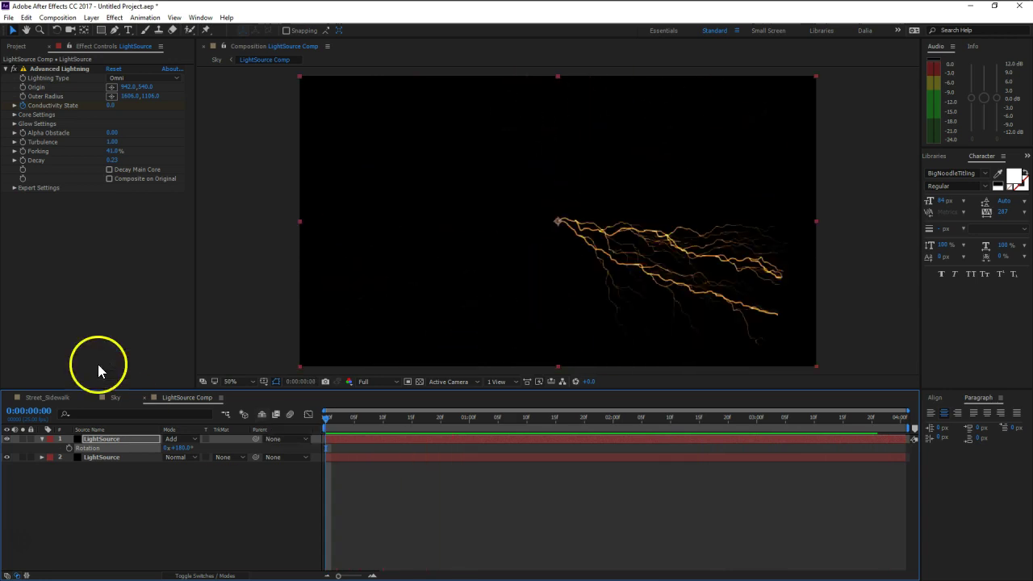
Step: Change the Advanced Lightning core color of the top LightSource layer to blue
left_click(14, 115)
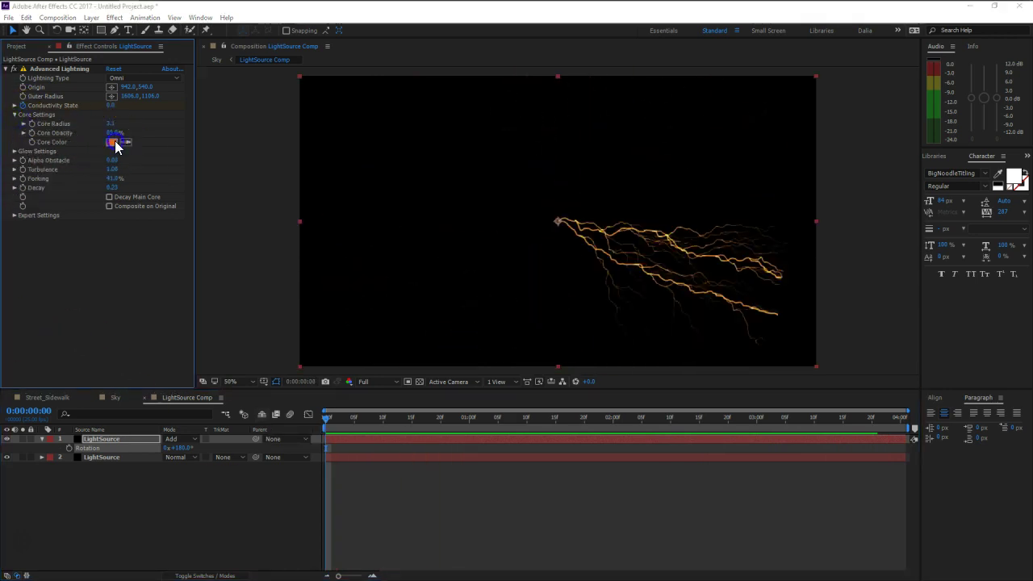
left_click(114, 142)
left_click_drag(219, 217, 219, 211)
left_click(287, 160)
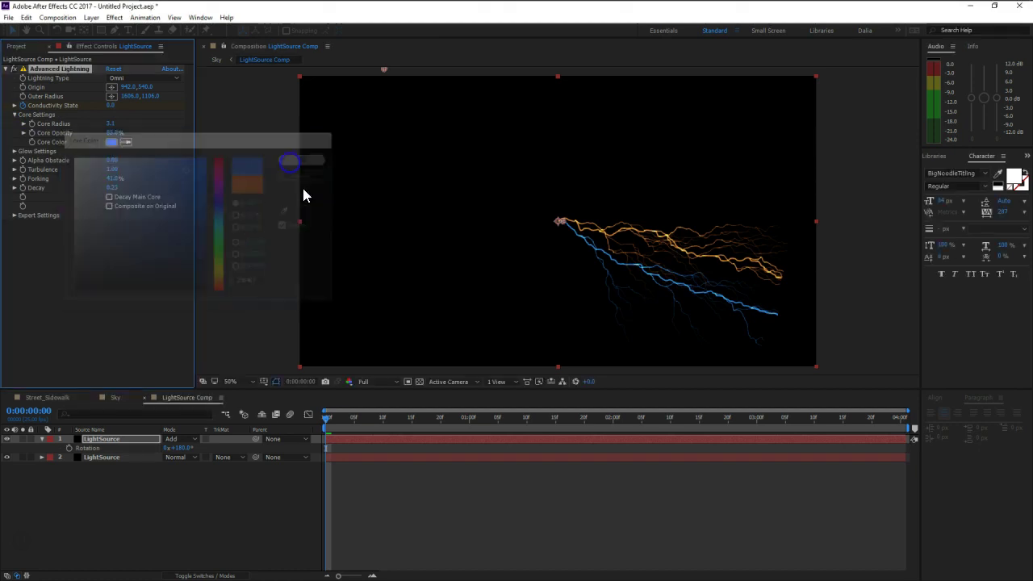
Step: Move the blue lightning's origin to 962, 542 so it meets the orange bolt, and preview the animation
left_click(181, 444)
left_click(559, 222)
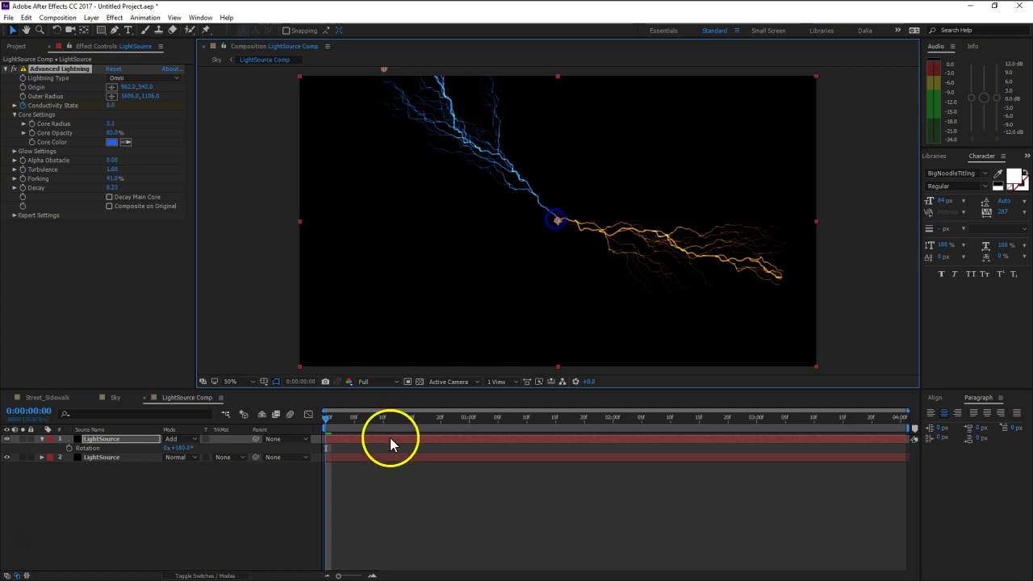
key("space")
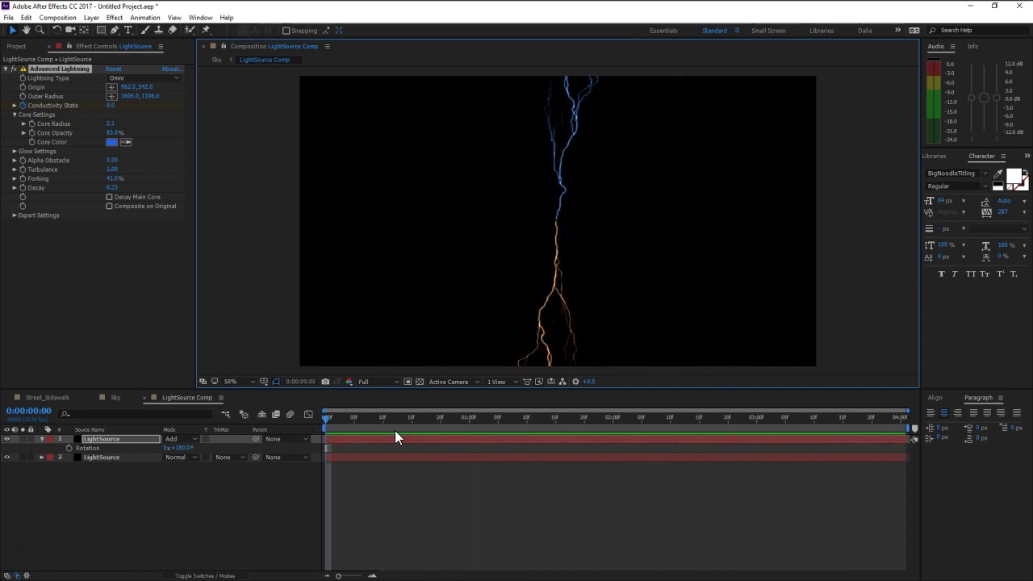
key("space")
Step: Switch to the Sky composition and preview the two-colour glow
left_click(113, 397)
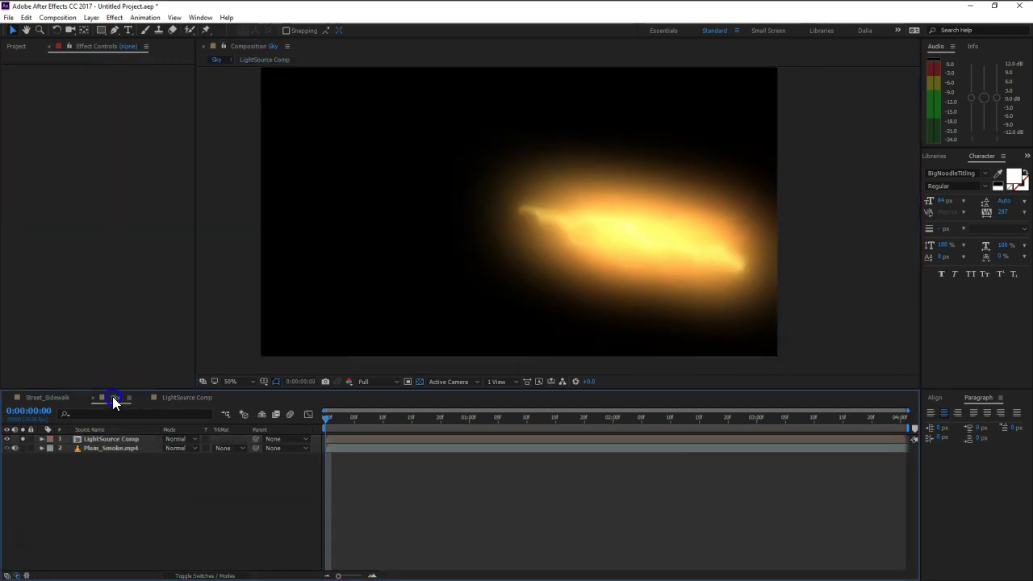
key("space")
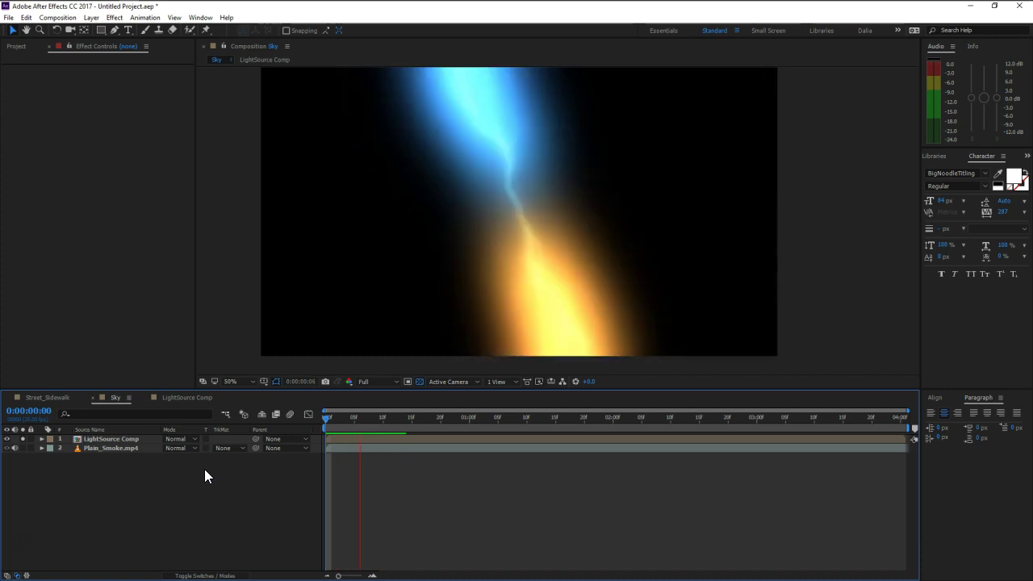
key("space")
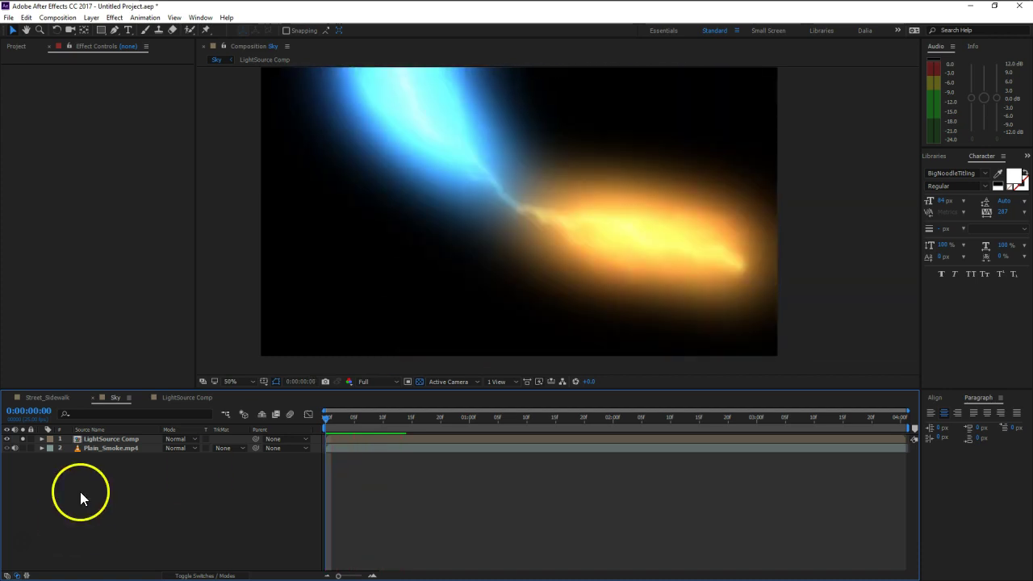
Step: In LightSource Comp, add the expression wiggle(5,8) to the blue lightning's Core Radius
double_click(149, 438)
left_click(117, 438)
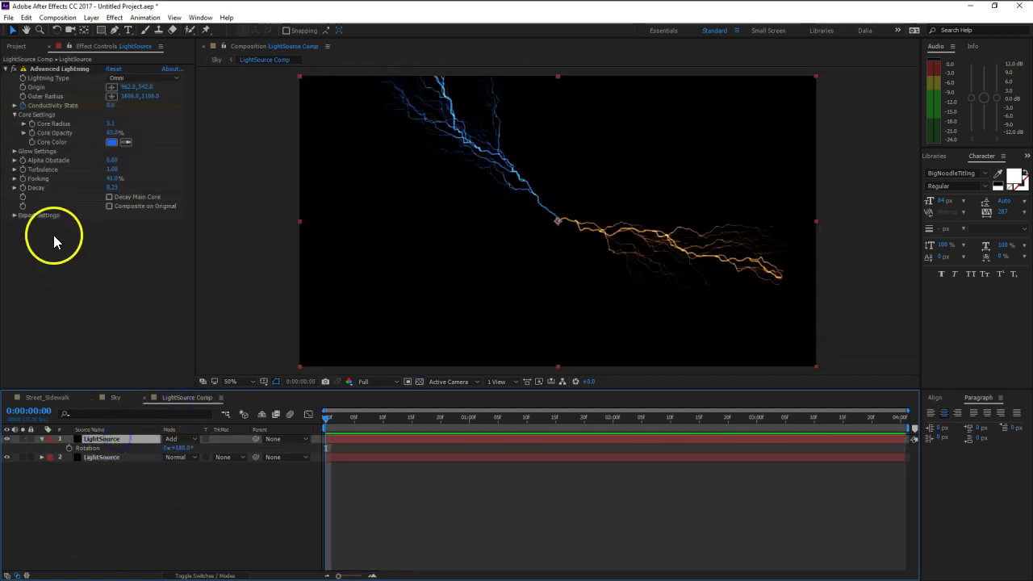
left_click(31, 124, "alt")
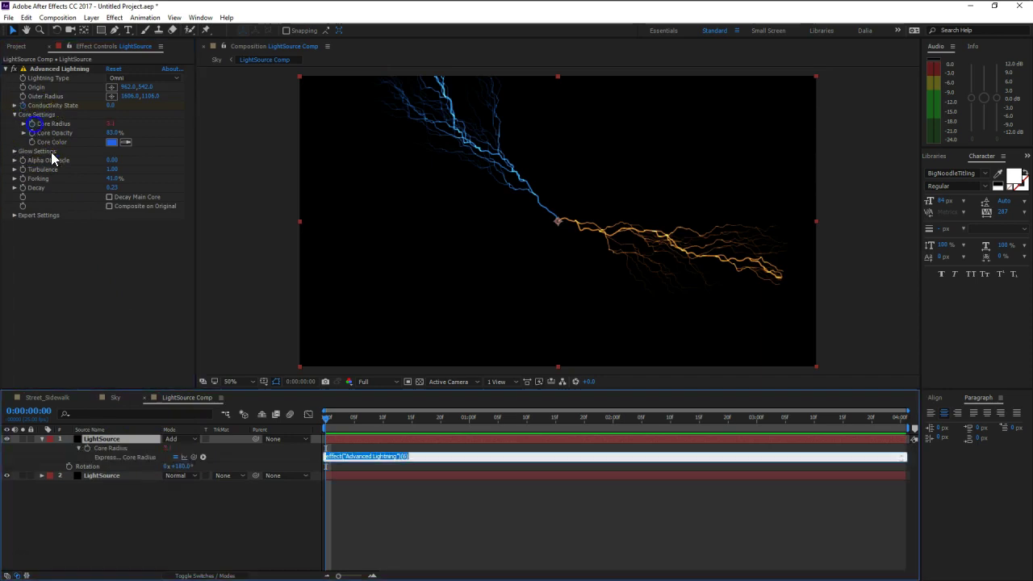
type("wiggle(5,8")
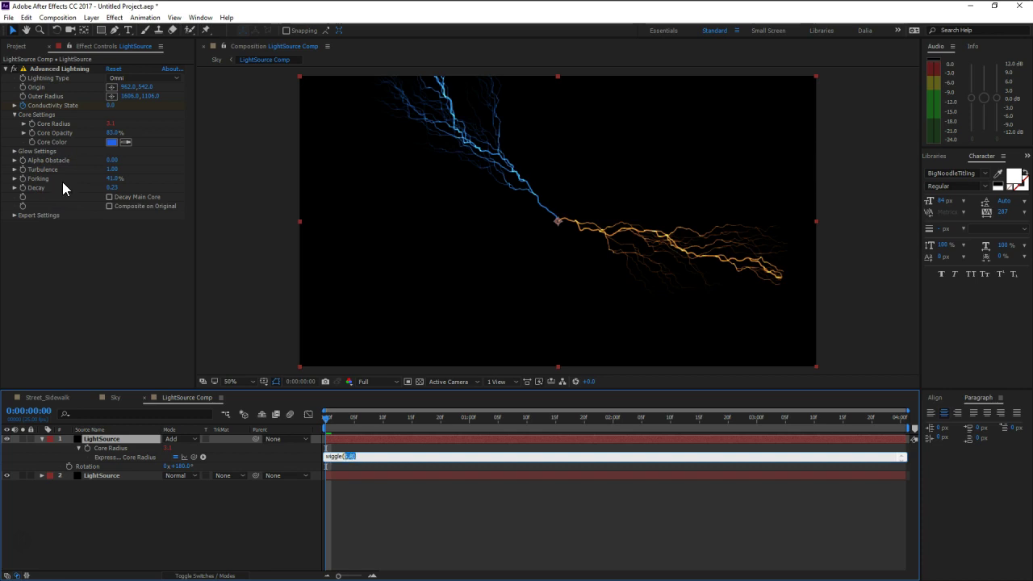
key("KP_Enter")
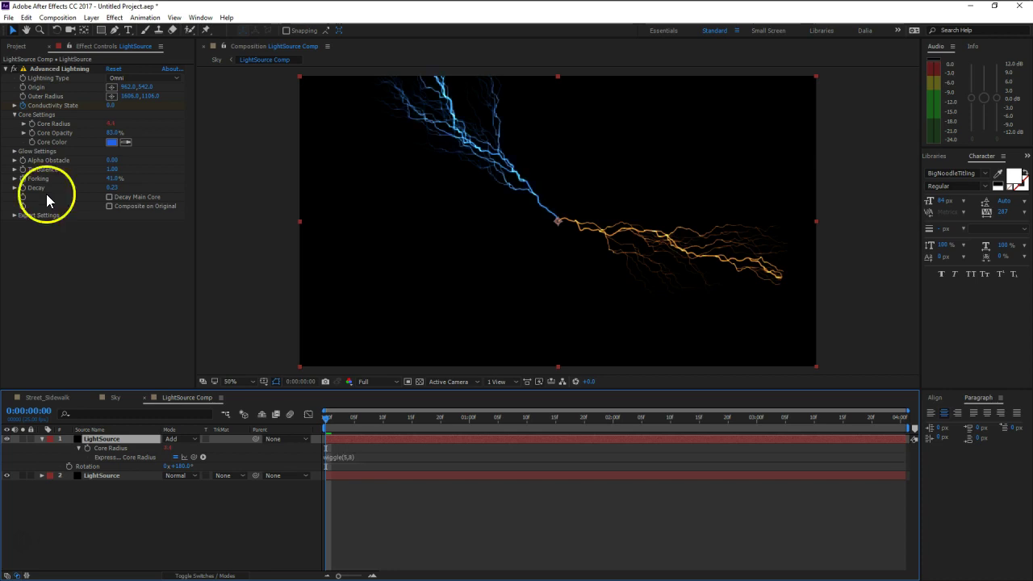
Step: Add the expression wiggle(6,8) to the Core Radius of the orange LightSource layer
left_click(121, 477)
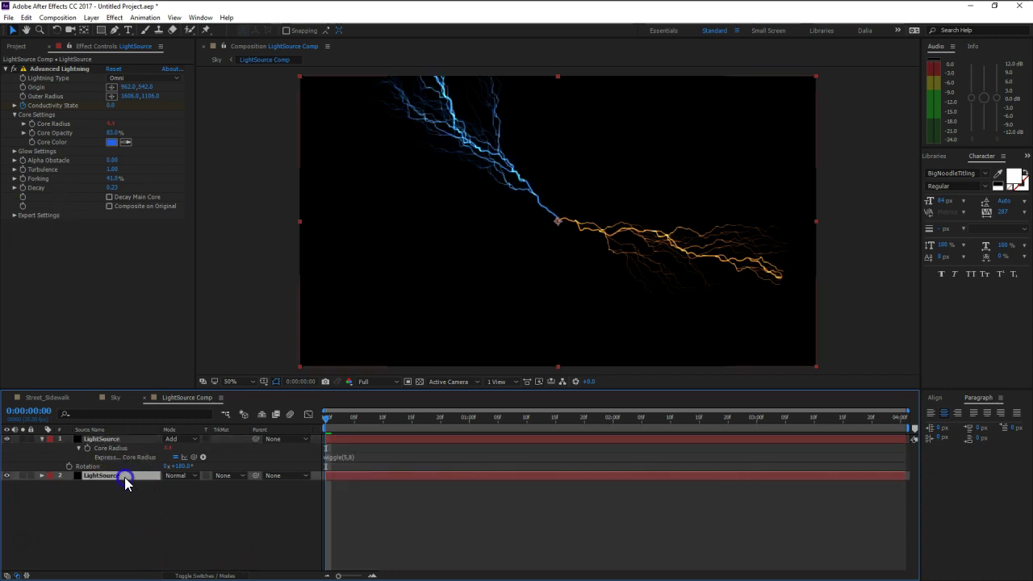
left_click(13, 115)
left_click(32, 123, "alt")
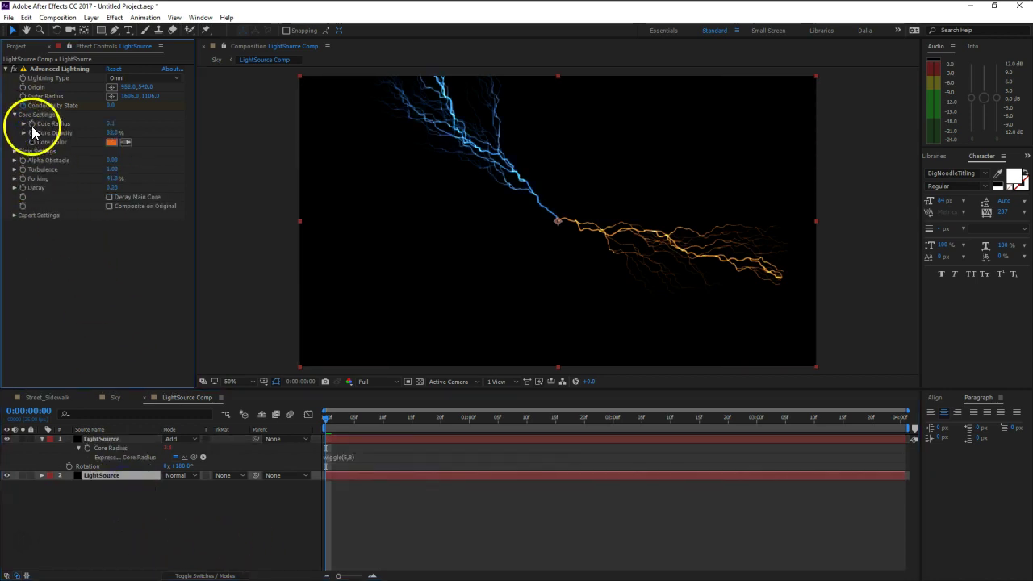
type("wiggle(5,8)")
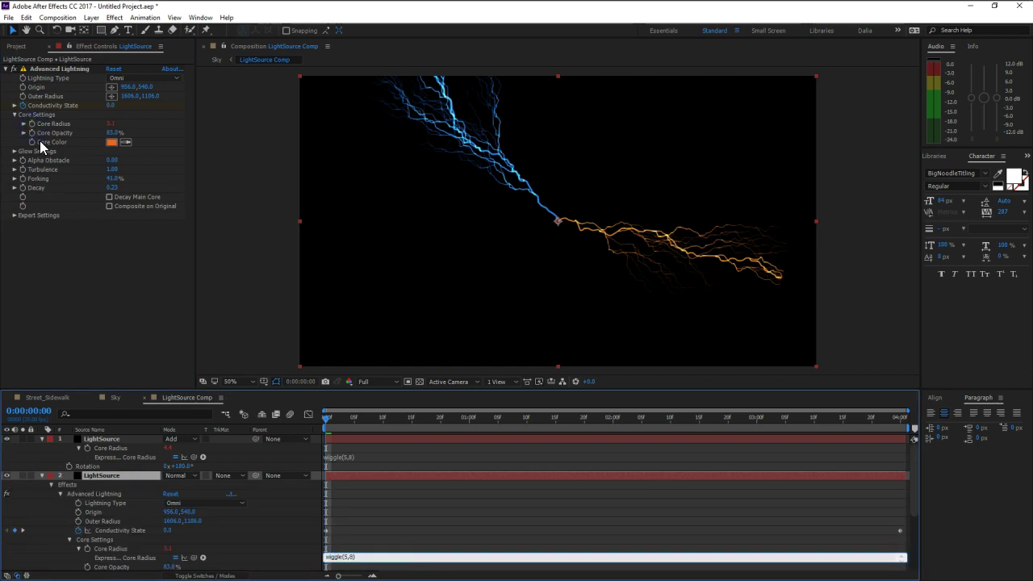
type("6")
key("KP_Enter")
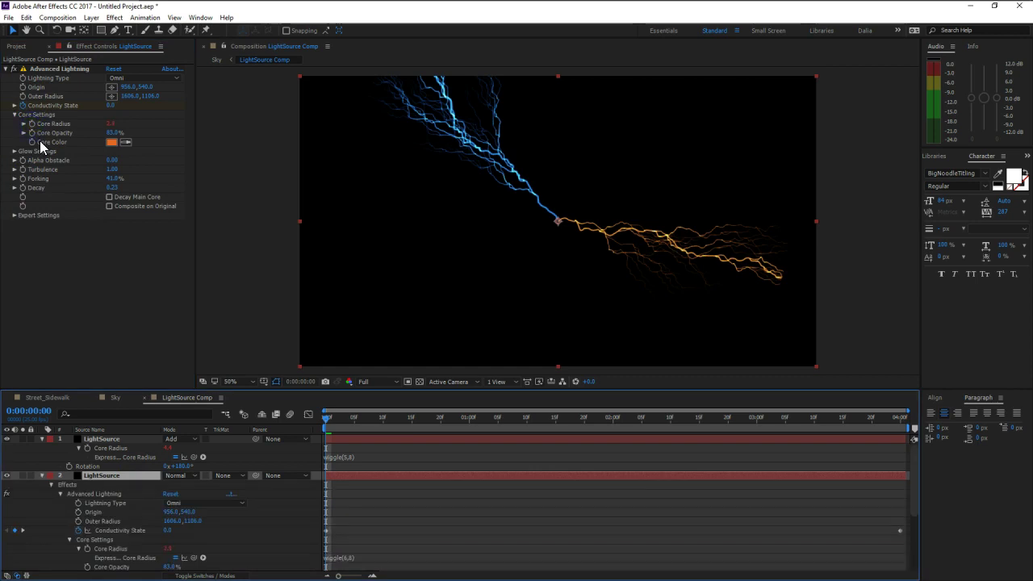
Step: Preview the wiggling bolts, then collapse the properties of both LightSource layers and deselect them
key("space")
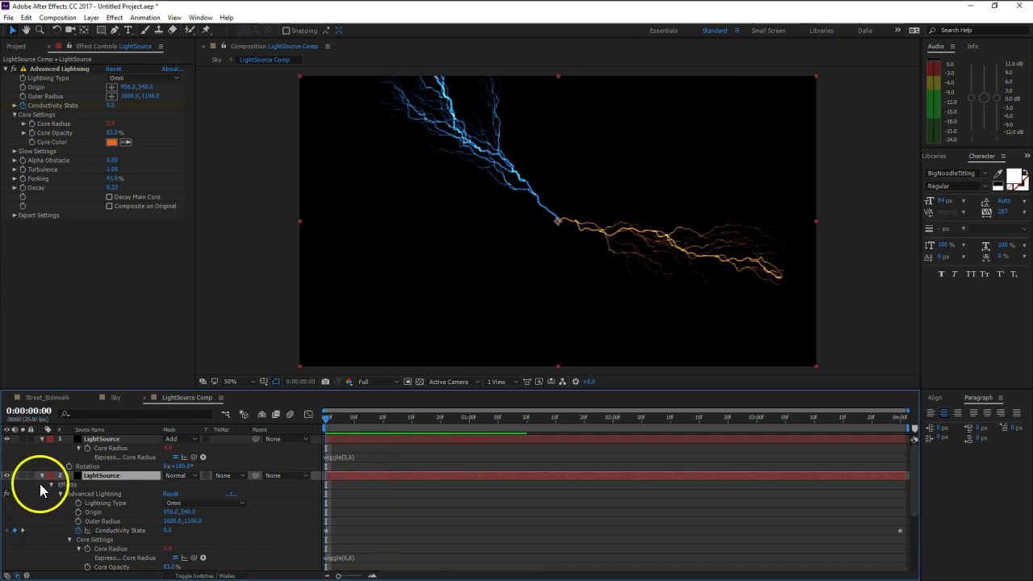
left_click(42, 438)
left_click(43, 448)
left_click(119, 480)
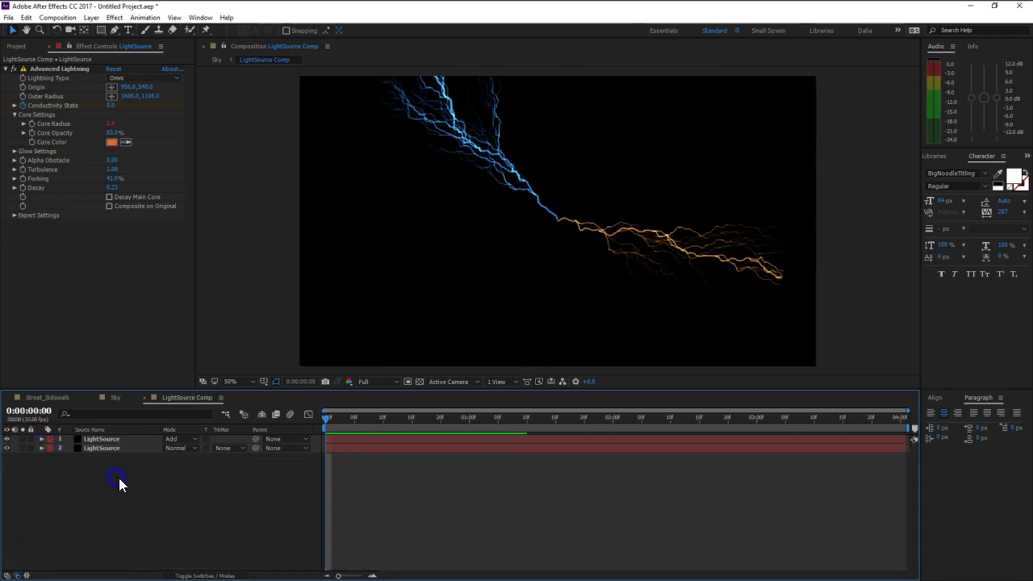
Step: Return to the Sky composition and turn off solo for the LightSource Comp layer
left_click(116, 397)
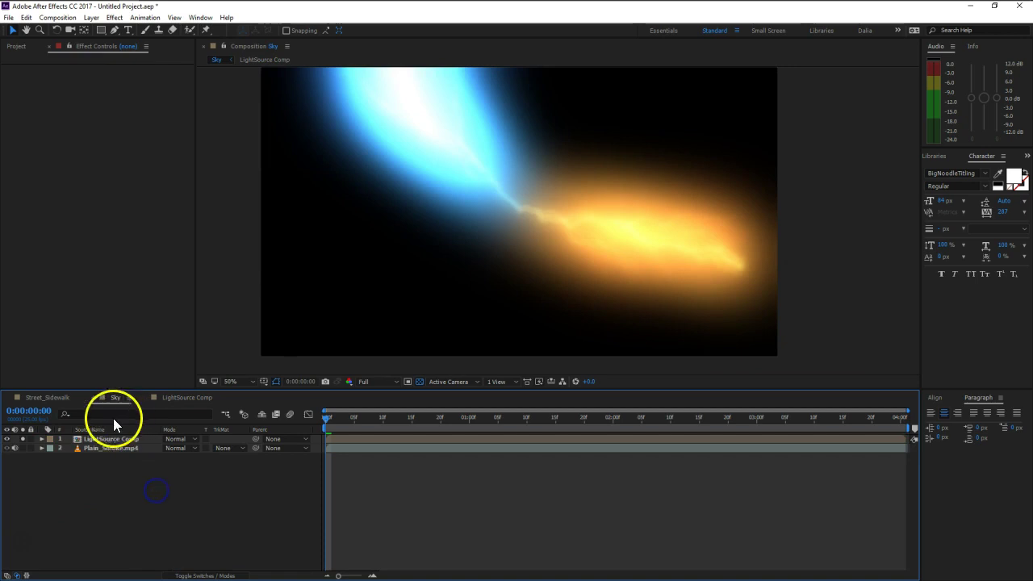
scroll(557, 233, "down", 2)
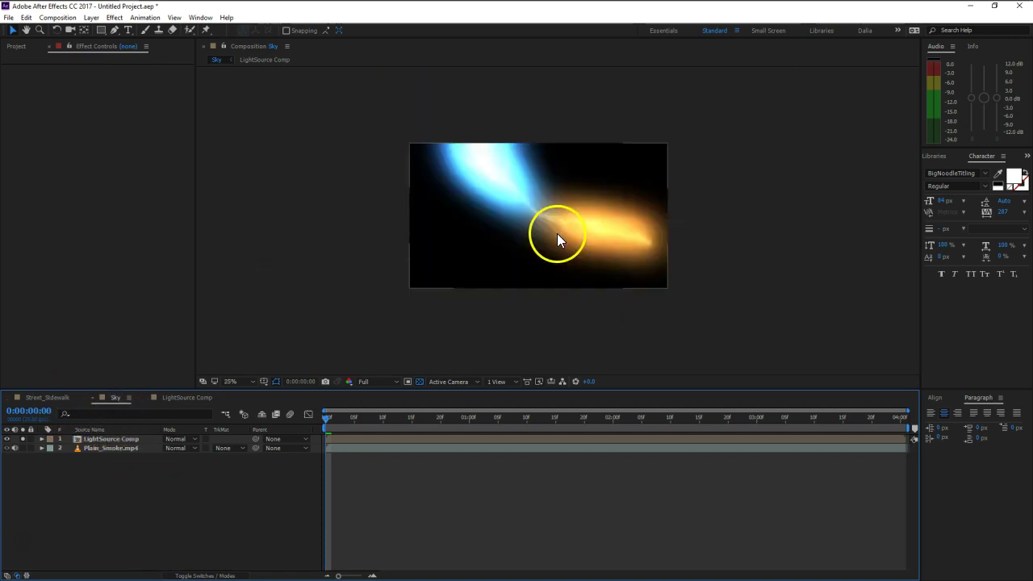
scroll(549, 244, "up", 2)
left_click(23, 438)
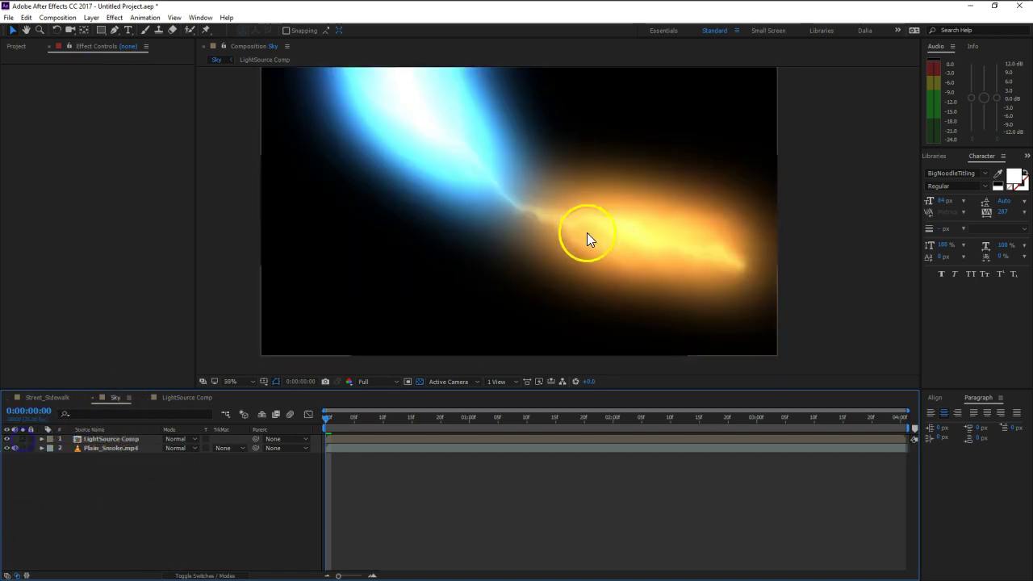
left_click_drag(542, 201, 588, 223)
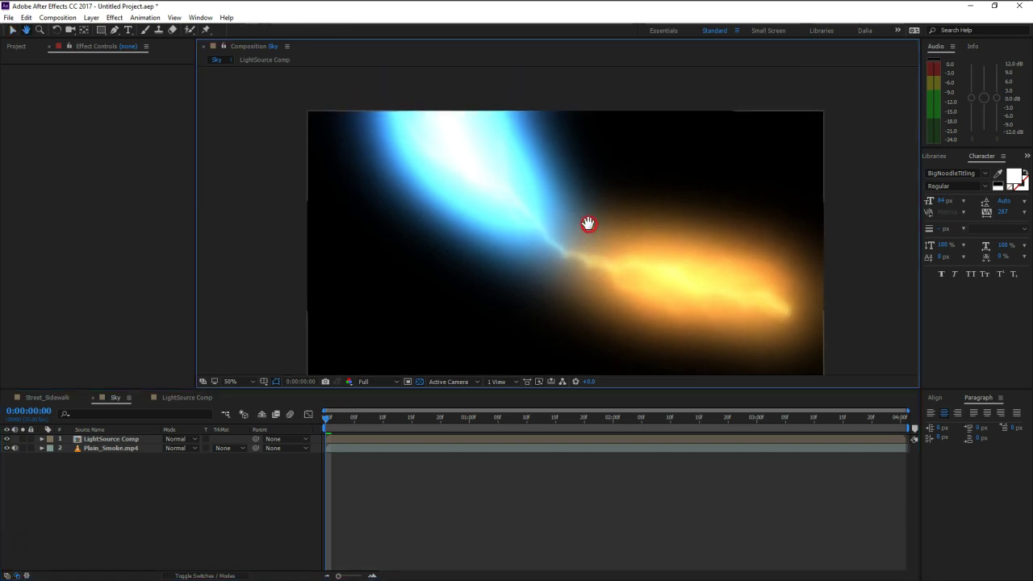
left_click(202, 503)
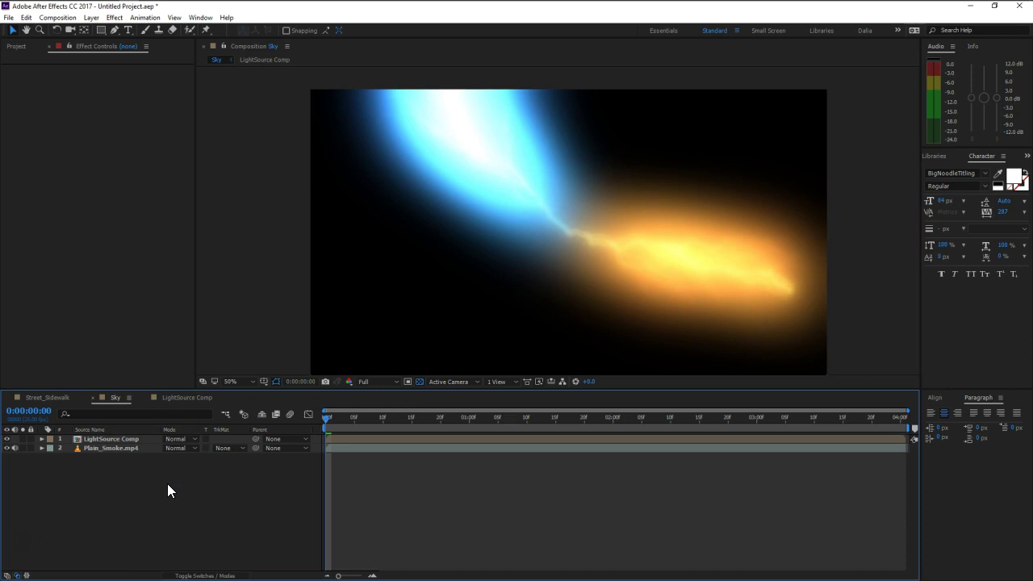
left_click(136, 447)
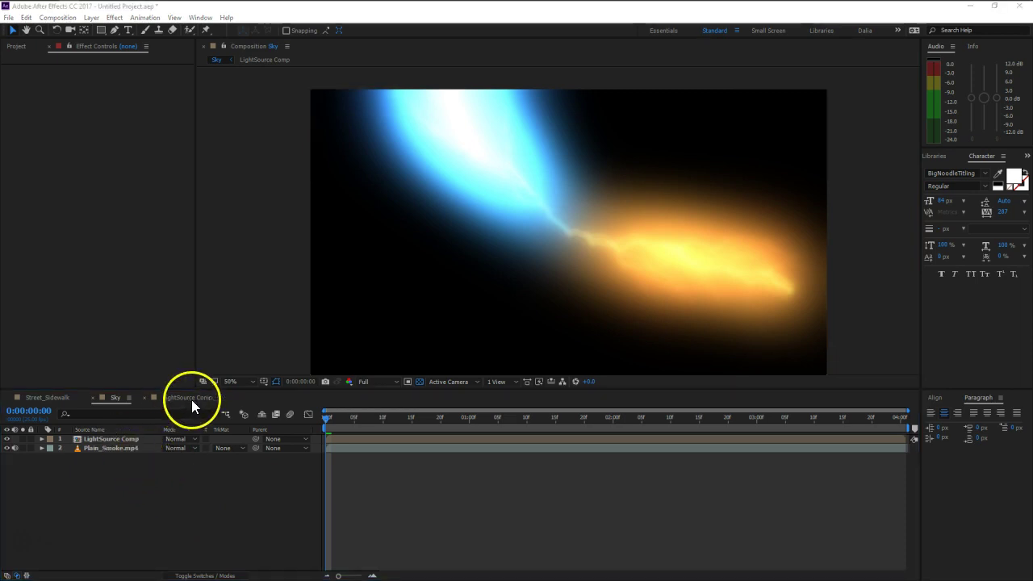
left_click(116, 438)
double_click(116, 440)
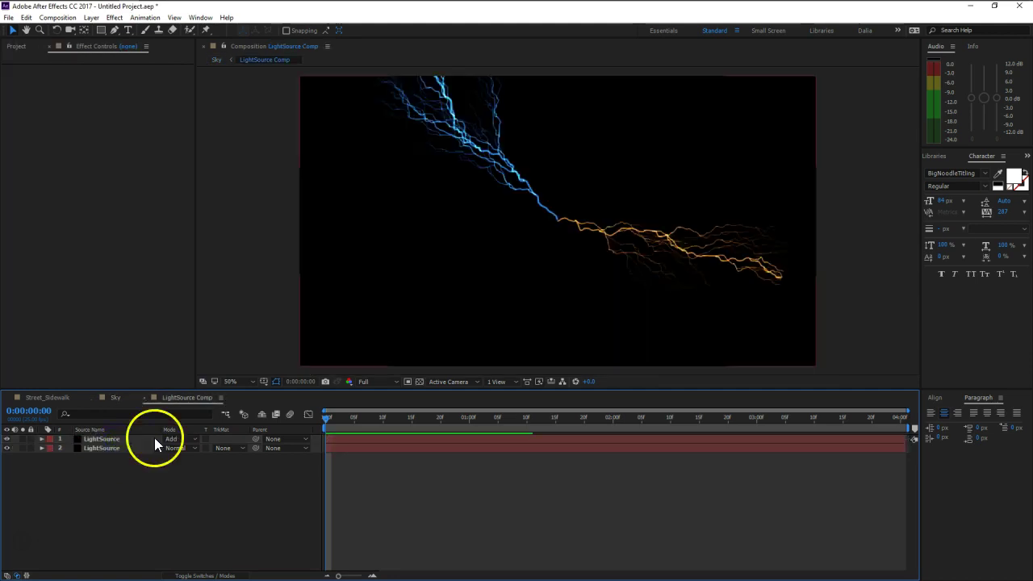
left_click(115, 398)
Step: On the LightSource Comp layer, set Exposure 3's exposure to 0.35 and Exposure 2's exposure to about 1.03
left_click(132, 437)
scroll(57, 320, "down", 6)
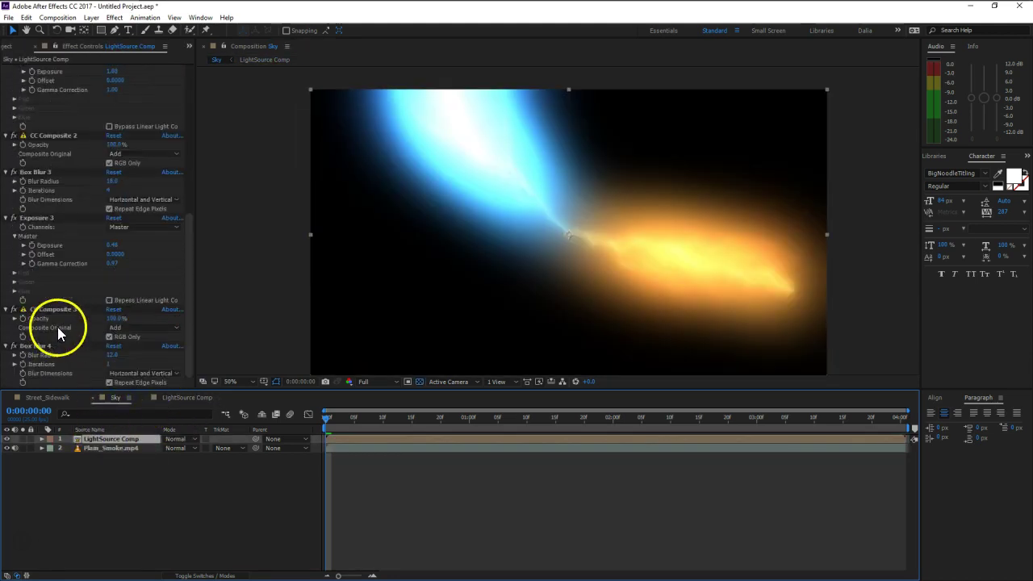
left_click_drag(112, 245, 107, 246)
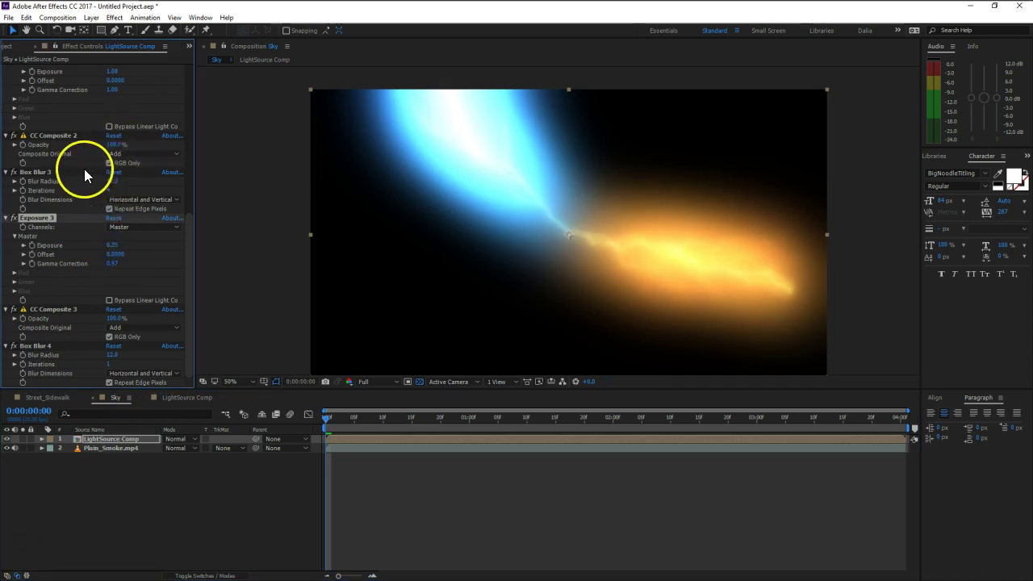
scroll(83, 167, "up", 2)
mouse_move(110, 120)
left_mouse_down()
mouse_move(55, 126)
mouse_move(119, 126)
left_mouse_up()
Step: Close the Street_Sidewalk composition, check the bolts in LightSource Comp and return to Sky
left_click(50, 397)
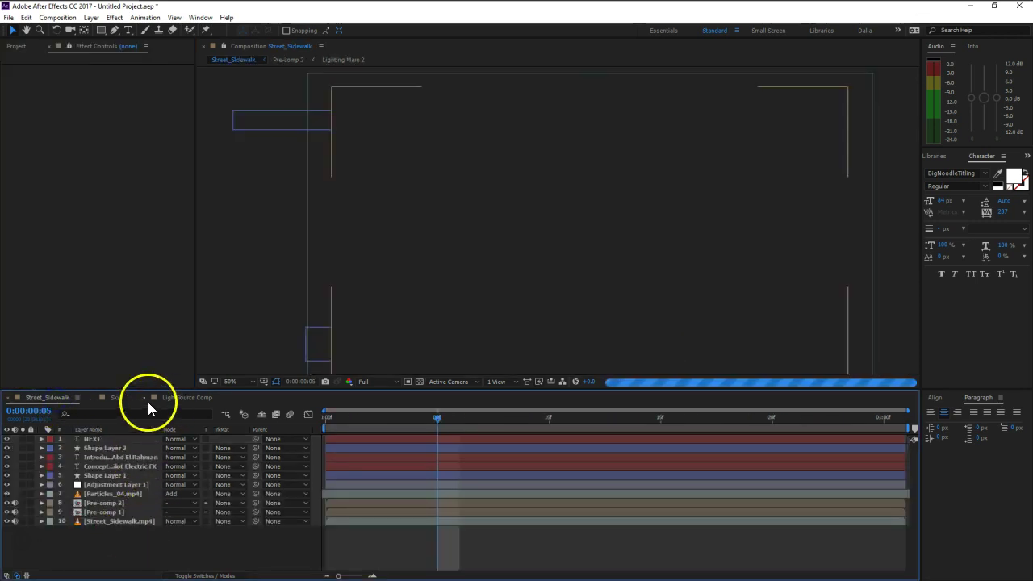
left_click(16, 398)
double_click(89, 440)
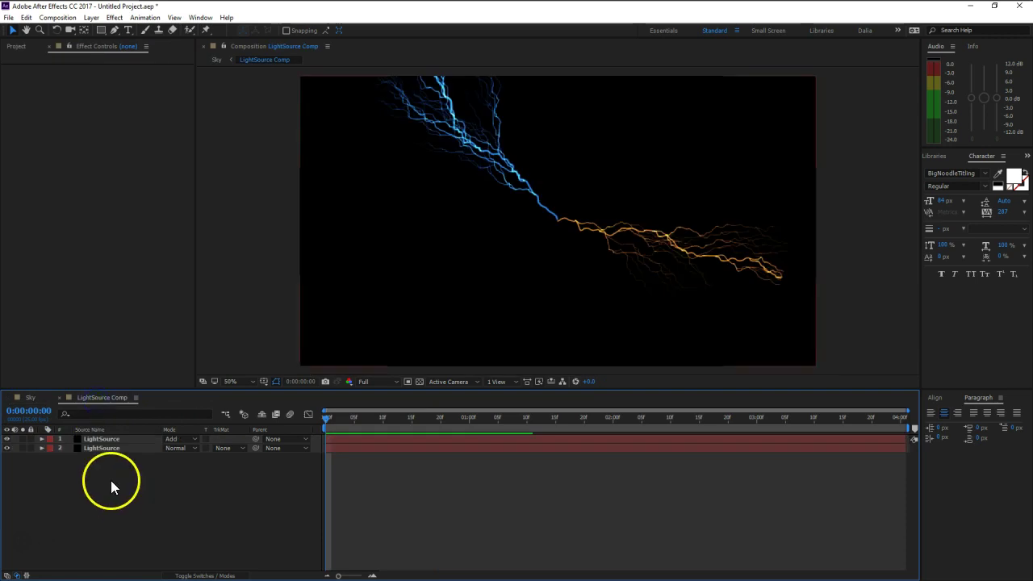
left_click(31, 398)
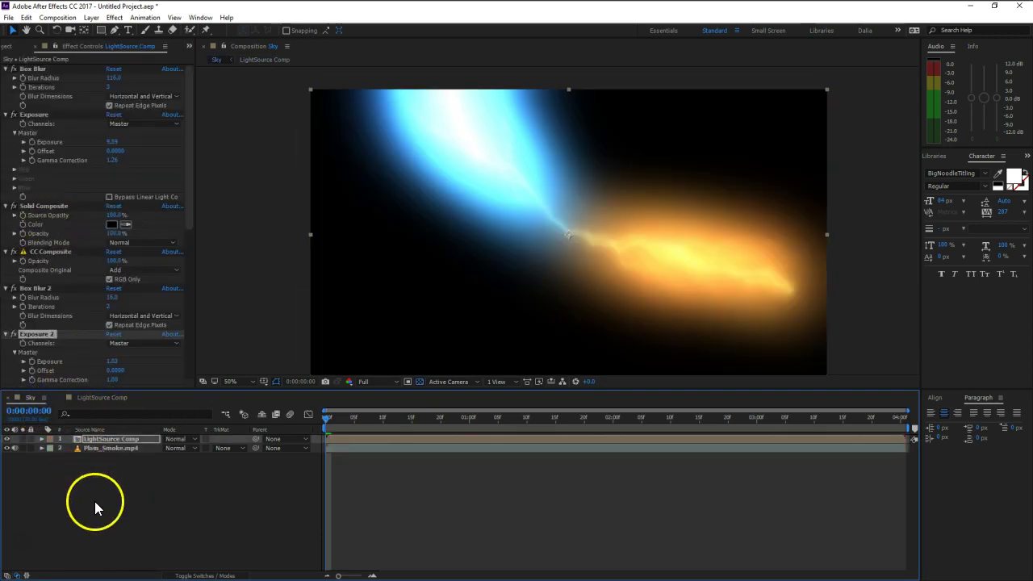
Step: Add Smoke_Sprite.jpg to the Sky composition as the top layer, above LightSource Comp
left_click(10, 46)
left_click(50, 184)
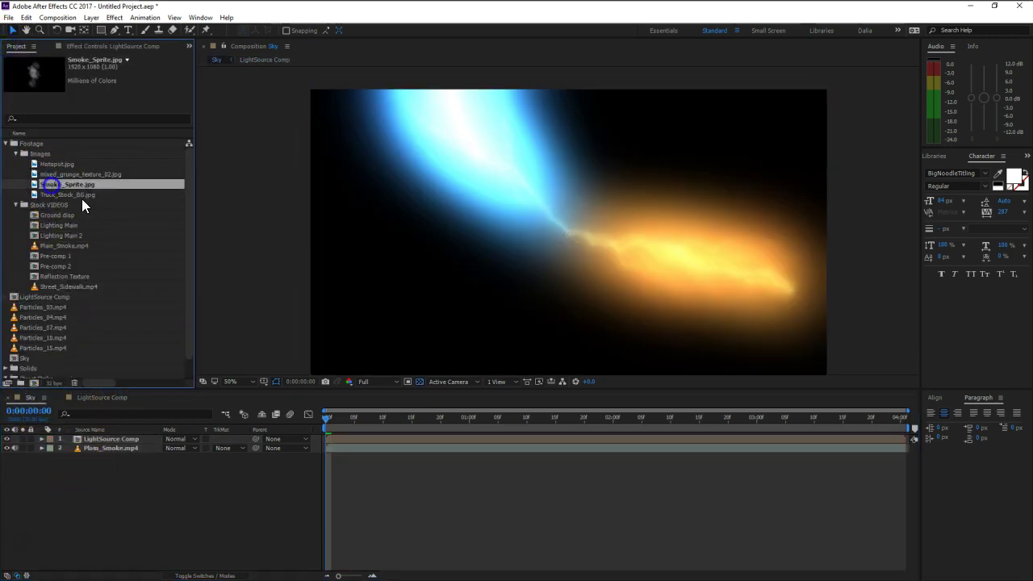
left_click_drag(54, 183, 87, 358)
left_click_drag(89, 431, 84, 436)
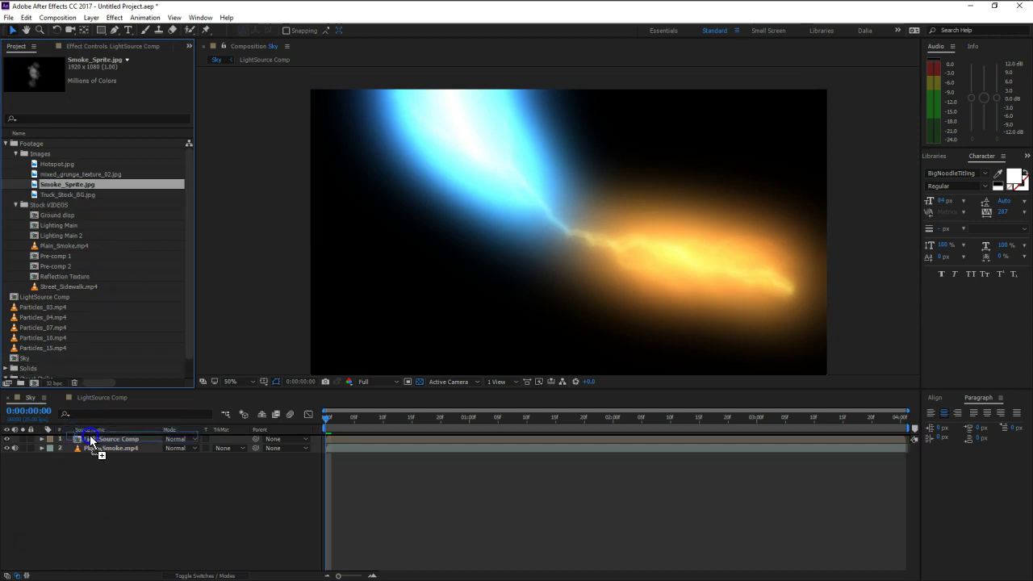
scroll(476, 299, "down", 1)
scroll(484, 299, "up", 1)
scroll(551, 288, "down", 1)
scroll(548, 286, "up", 1)
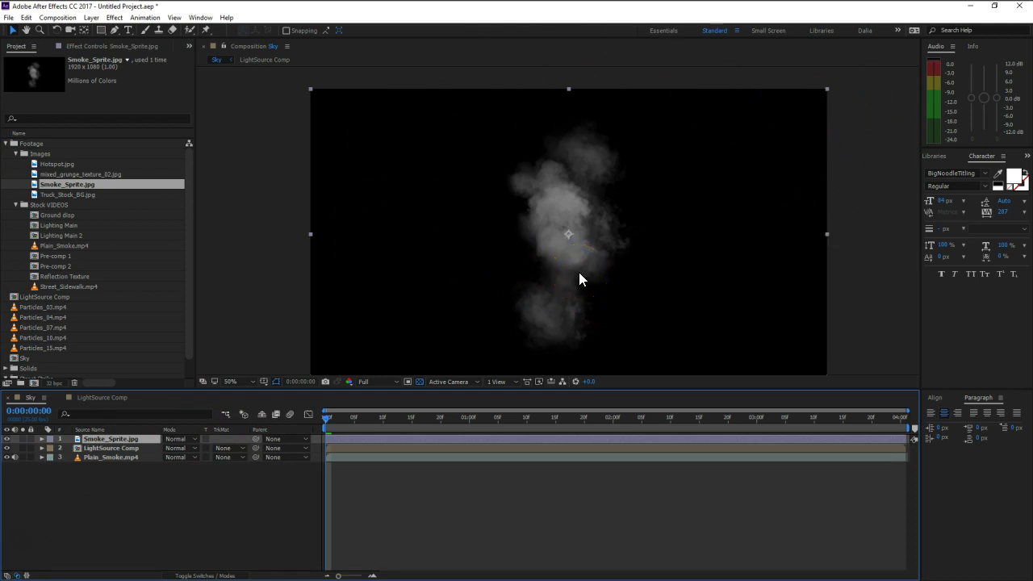
scroll(539, 222, "down", 1)
scroll(539, 222, "up", 1)
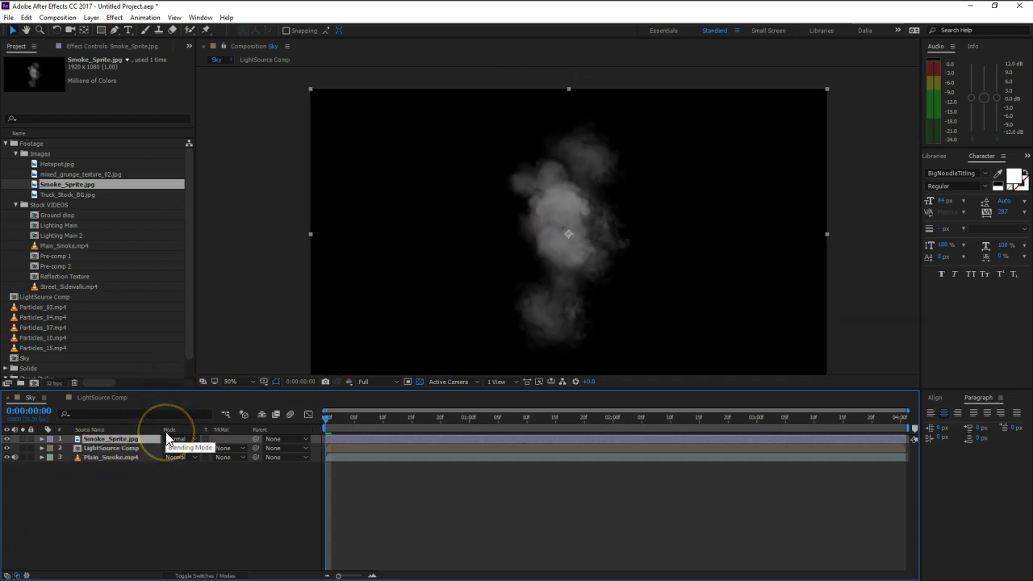
Step: Duplicate the Smoke_Sprite.jpg layer, set the copy to Lighten and place it rotated clockwise just right of the original
key("ctrl+d")
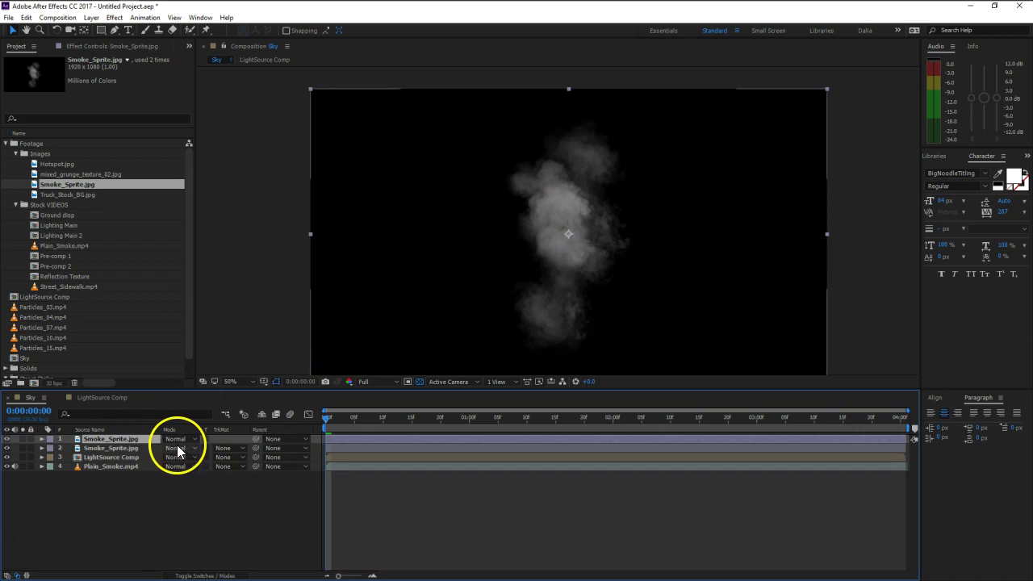
left_click(176, 439)
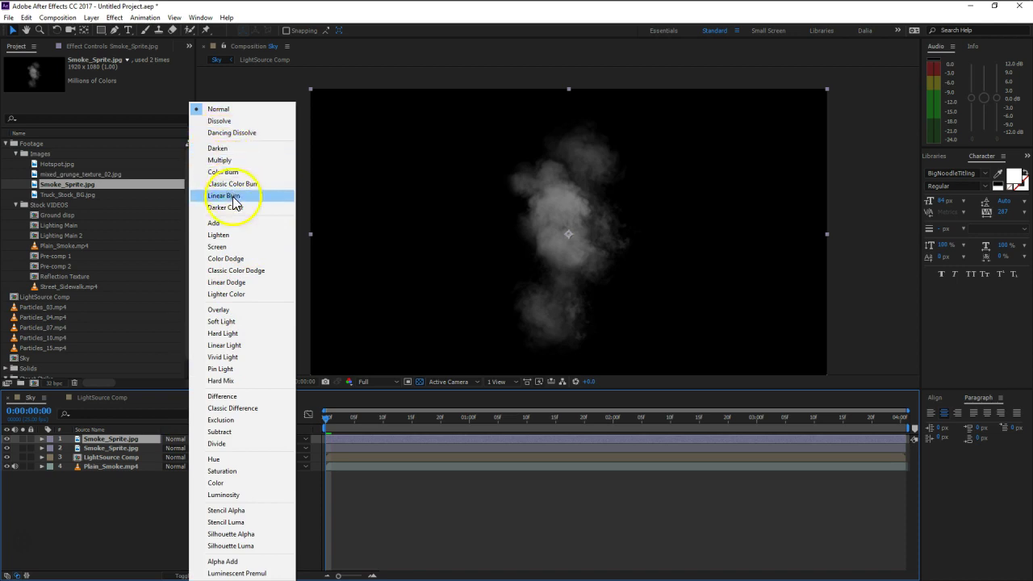
left_click(241, 235)
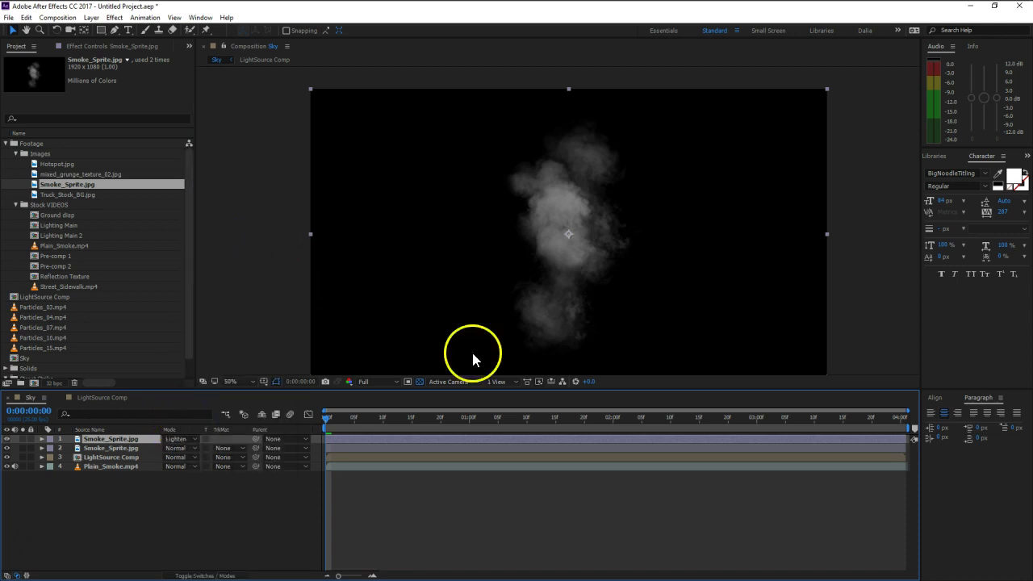
left_click_drag(569, 265, 619, 256)
key("w")
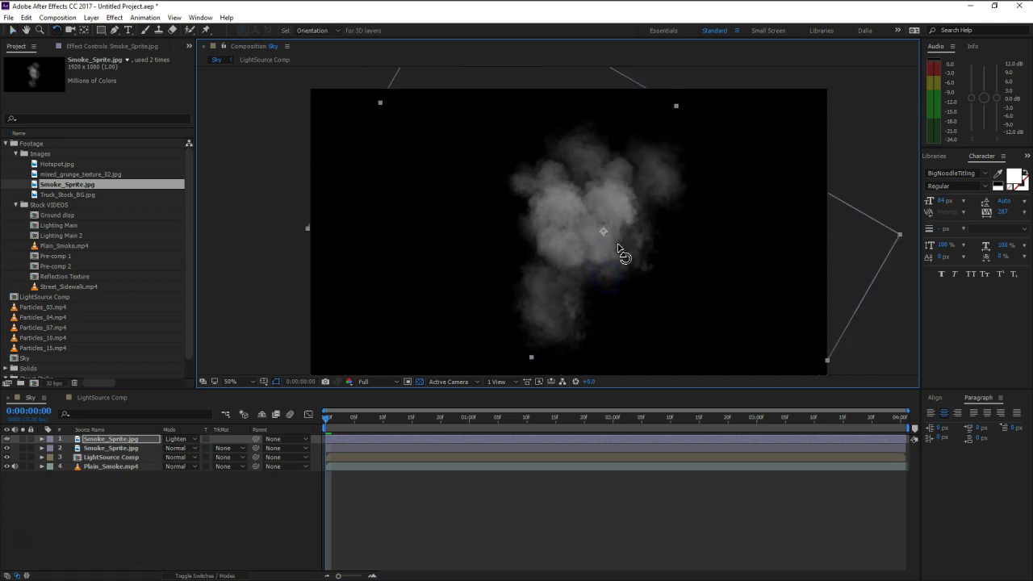
key("q")
left_click_drag(500, 113, 614, 248)
key("ctrl+z")
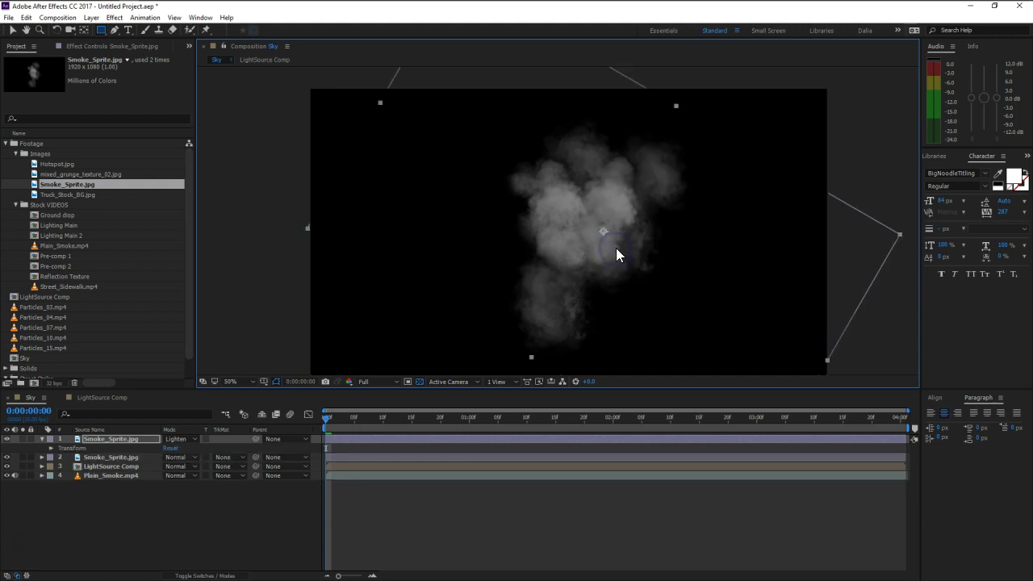
Step: Rotate the Lighten smoke copy further clockwise so it separates from the original puff
key("w")
mouse_move(625, 277)
left_mouse_down()
mouse_move(645, 271)
mouse_move(627, 279)
mouse_move(608, 270)
mouse_move(662, 286)
mouse_move(637, 279)
left_mouse_up()
key("v")
Step: Duplicate the top smoke sprite into the frame's upper-left area, turned to a new angle and scaled to 145%
left_click(119, 441)
key("ctrl+d")
left_click_drag(641, 263, 422, 184)
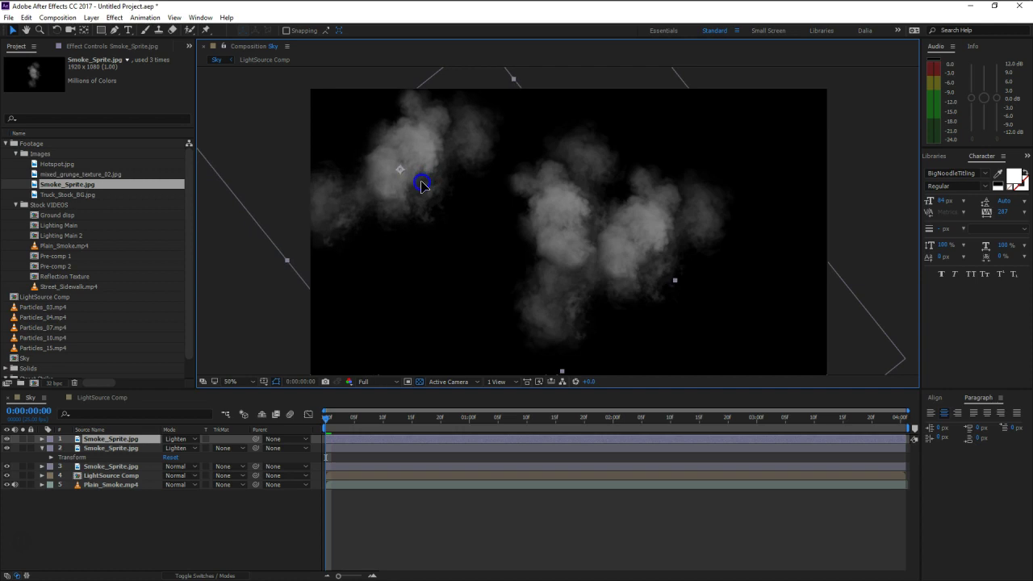
left_click_drag(429, 250, 444, 151)
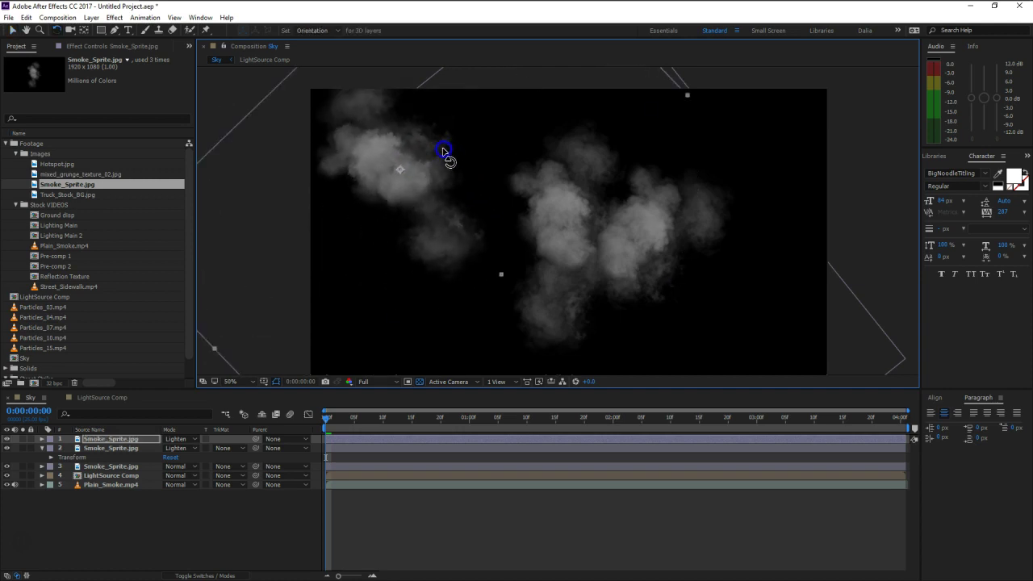
key("s")
left_click_drag(201, 449, 223, 449)
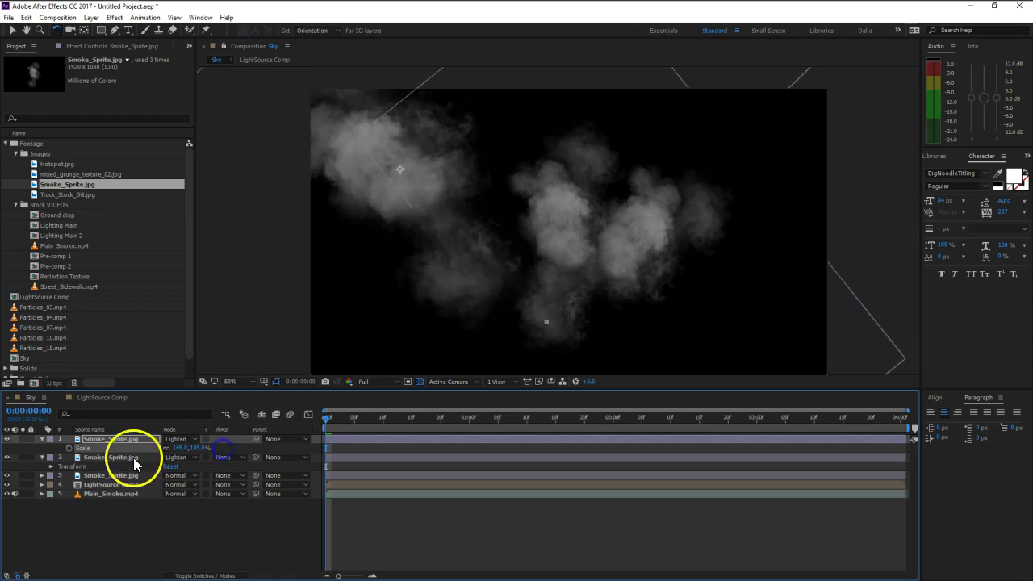
Step: Duplicate the 145% smoke sprite into the gap left of the frame's centre, with 97% scale and 65% opacity
key("ctrl+d")
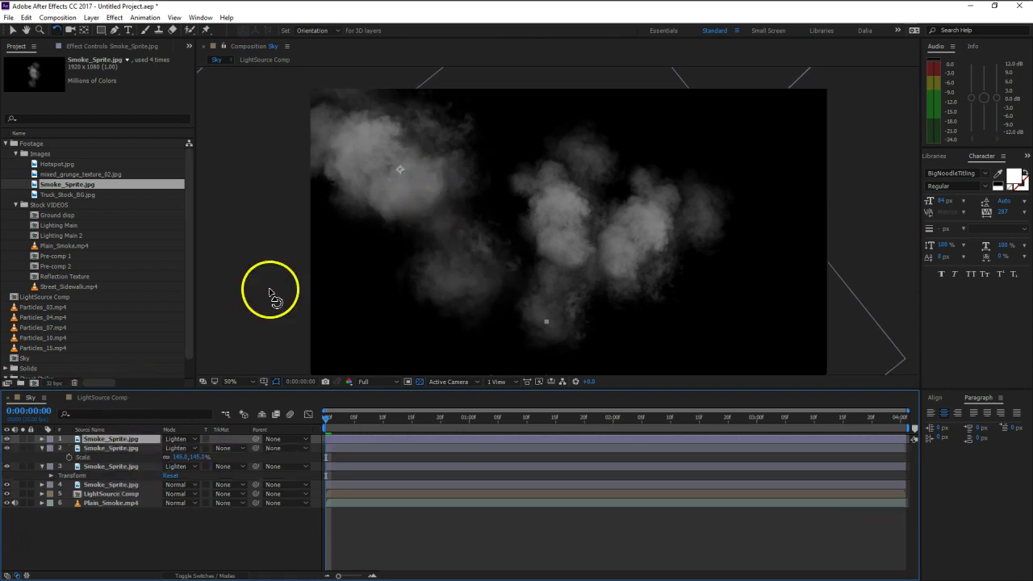
key("v")
left_click_drag(473, 172, 553, 270)
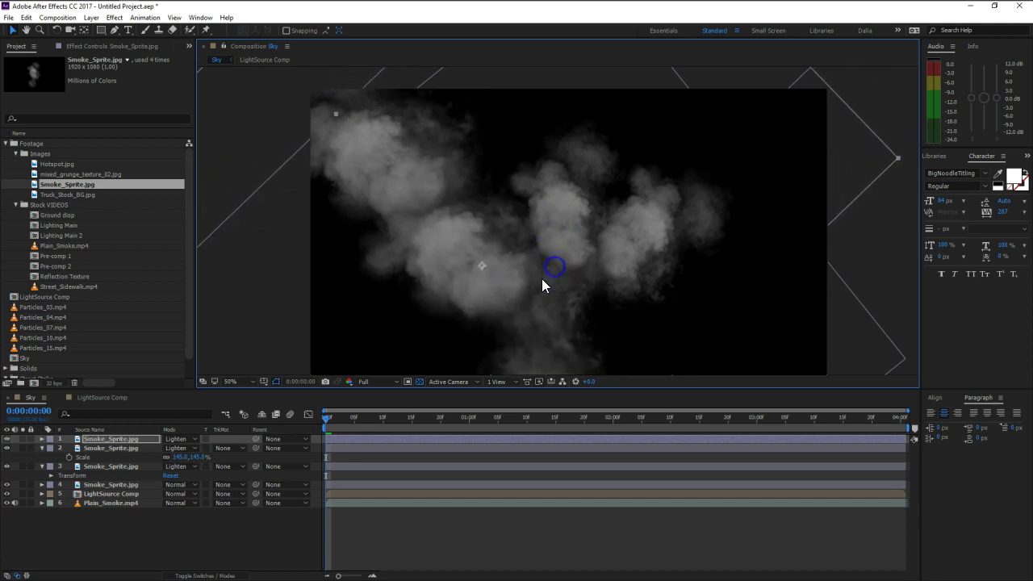
key("s")
left_click_drag(196, 452, 165, 452)
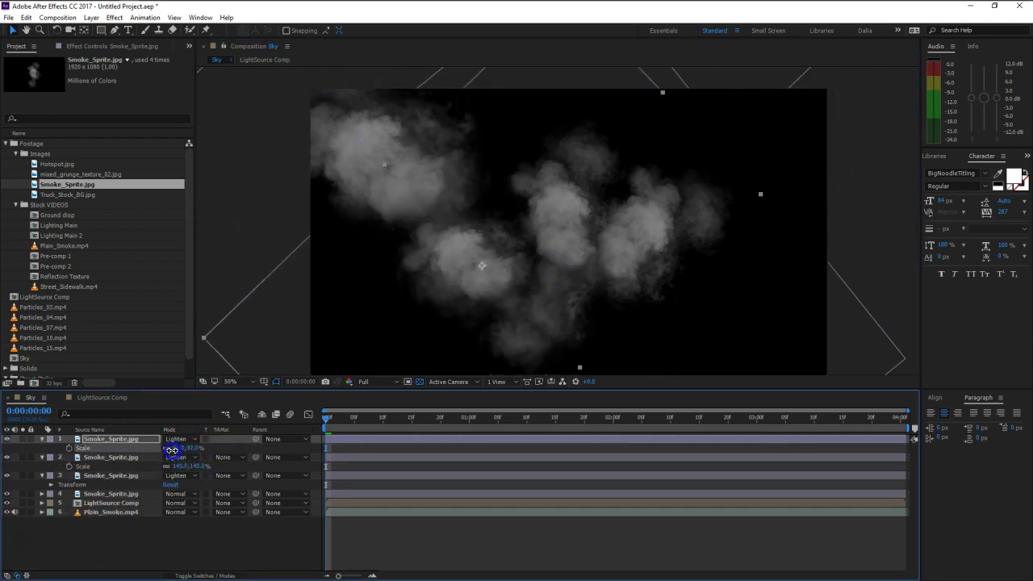
left_click_drag(462, 255, 478, 225)
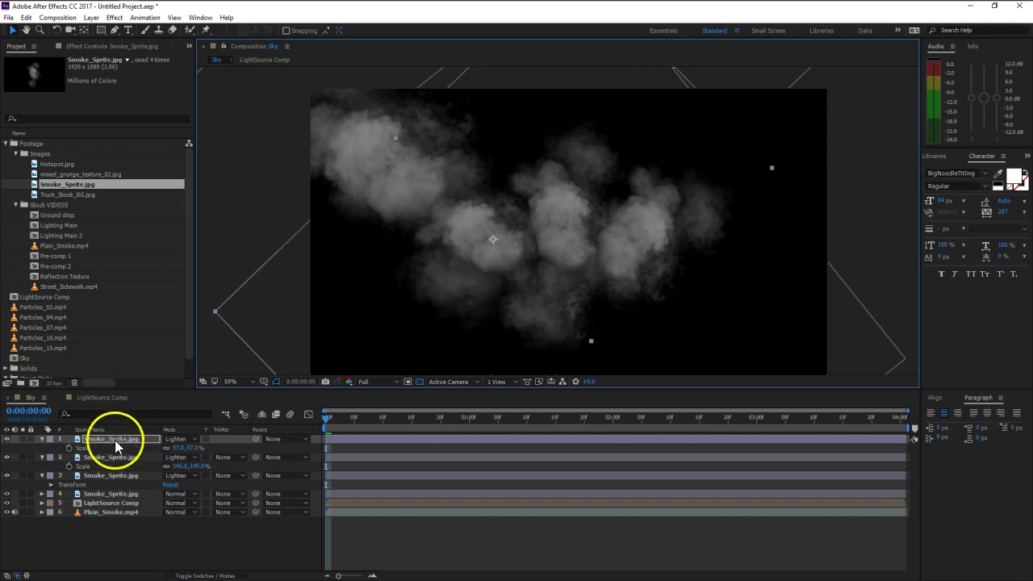
key("t")
left_click_drag(154, 449, 107, 456)
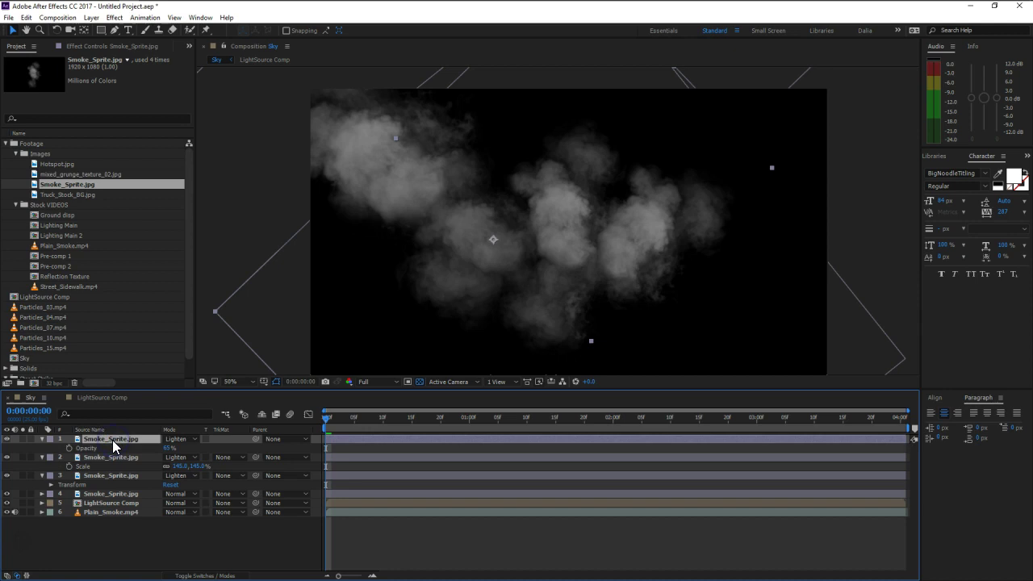
Step: Duplicate the top smoke sprite into the frame's lower-right area, scaled to 118% and rotated to a different angle
key("ctrl+d")
key("t")
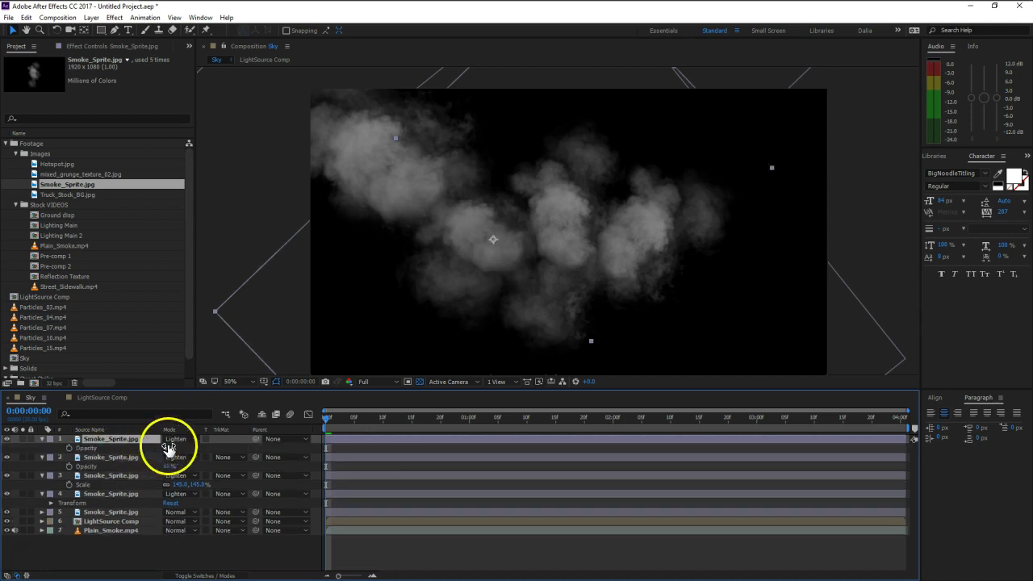
left_click_drag(589, 250, 769, 278)
key("s")
left_click_drag(177, 448, 197, 449)
key("w")
left_click_drag(727, 299, 699, 277)
key("v")
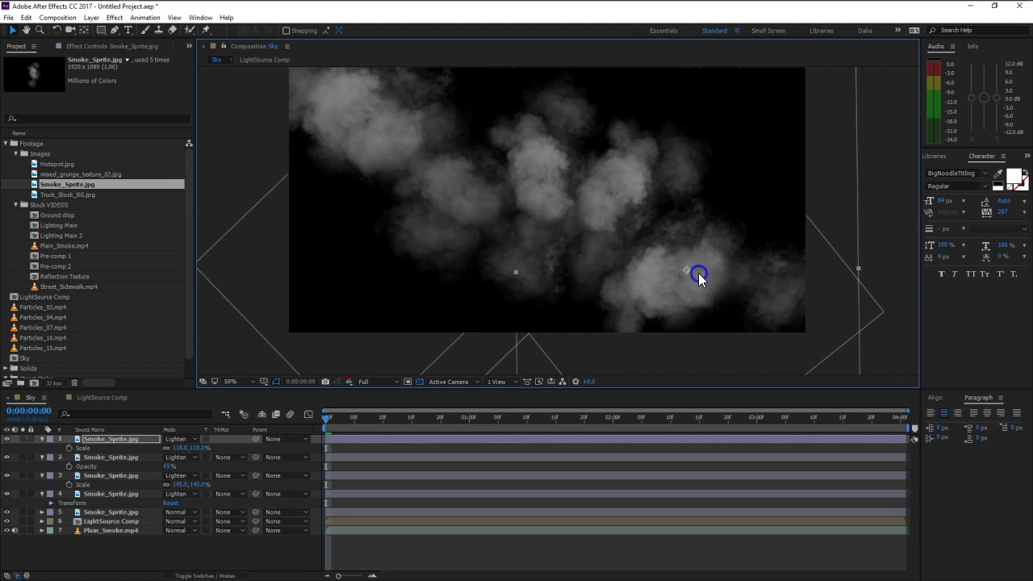
Step: Duplicate the top smoke sprite into the frame's lower-left corner, scaled to 153% and rotated to about -100°
left_click(126, 440)
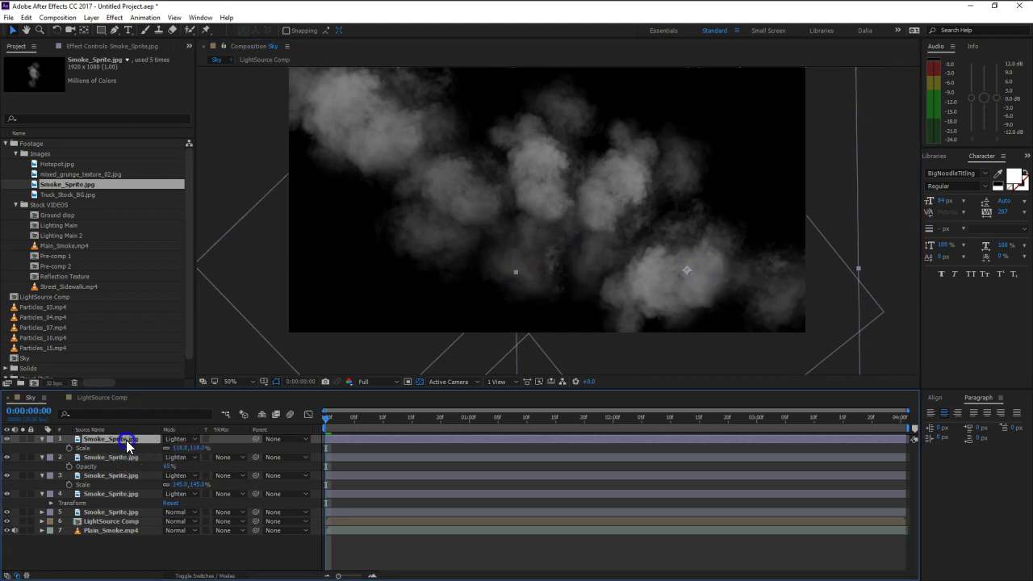
key("ctrl+d")
left_click(693, 247)
left_click_drag(646, 281, 378, 292)
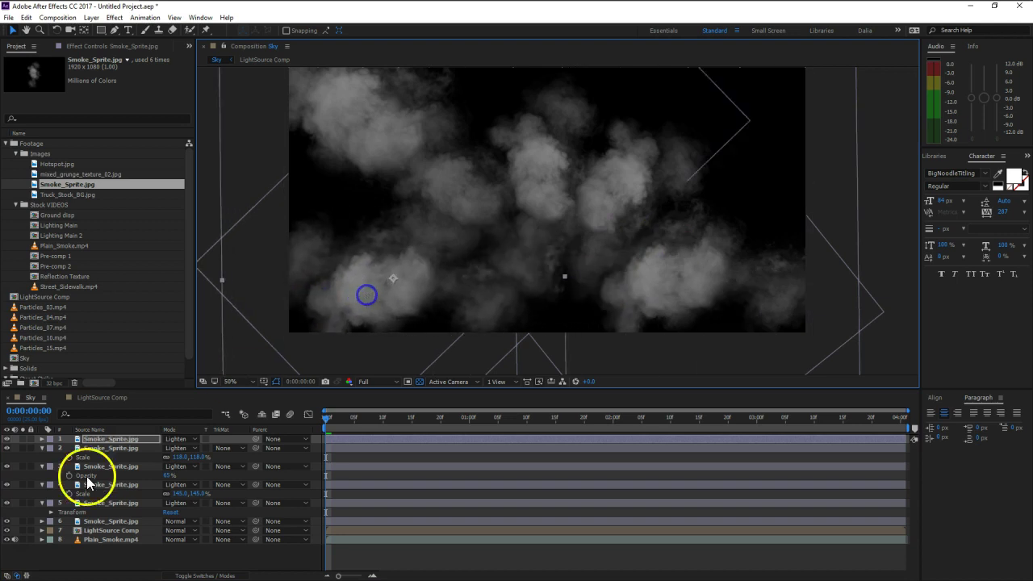
key("s")
left_click_drag(196, 449, 209, 448)
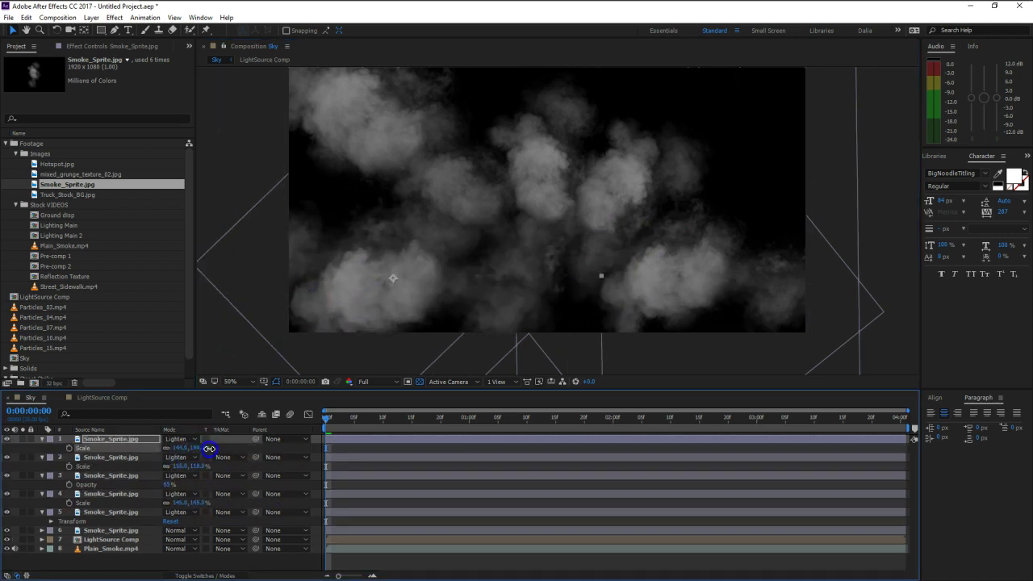
key("r")
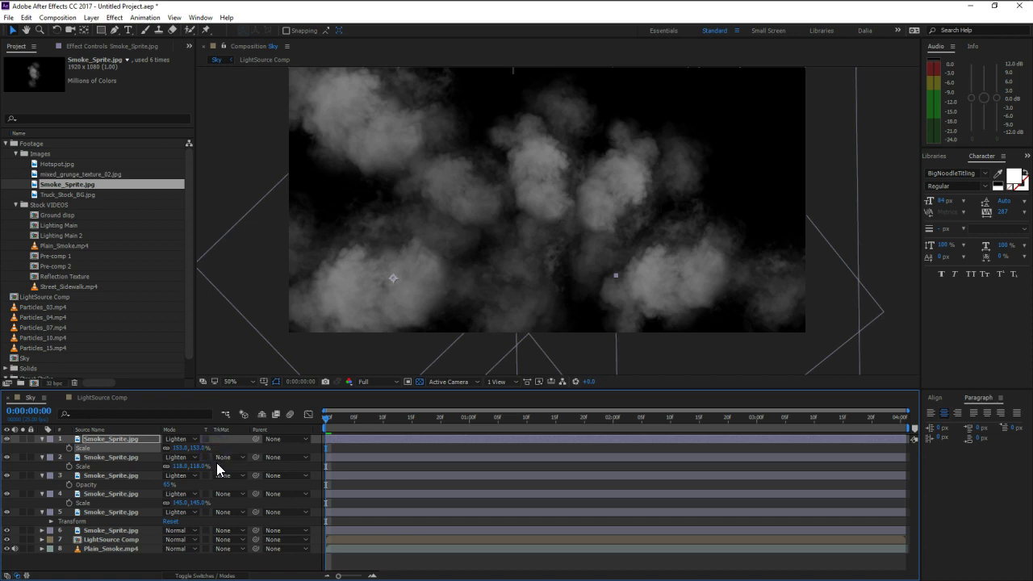
key("w")
left_click_drag(383, 311, 415, 311)
Step: Place two more duplicates of the large smoke sprite, one at the frame's middle left and one at its upper centre
key("ctrl+d")
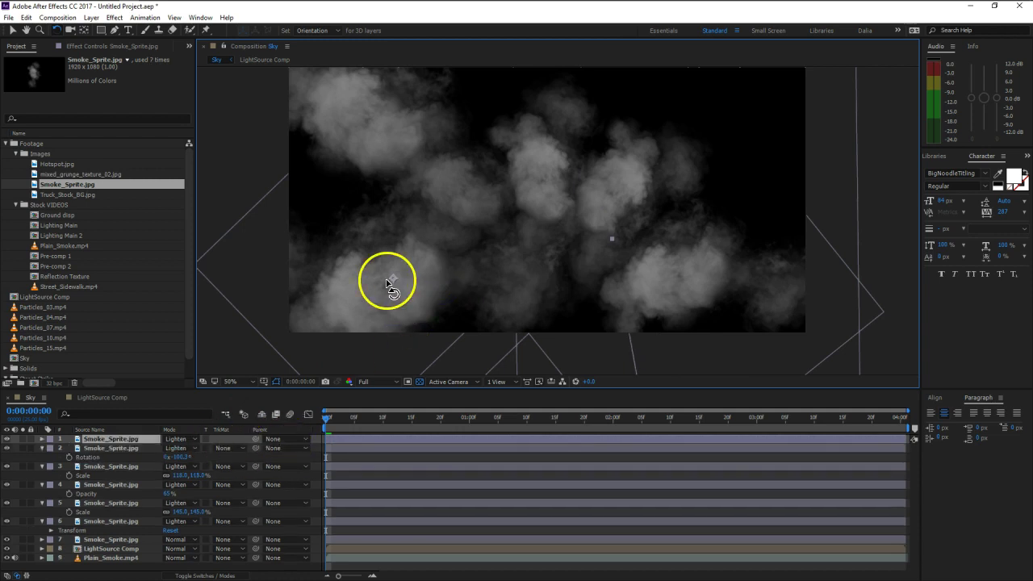
left_click_drag(387, 304, 387, 206)
left_click(134, 446)
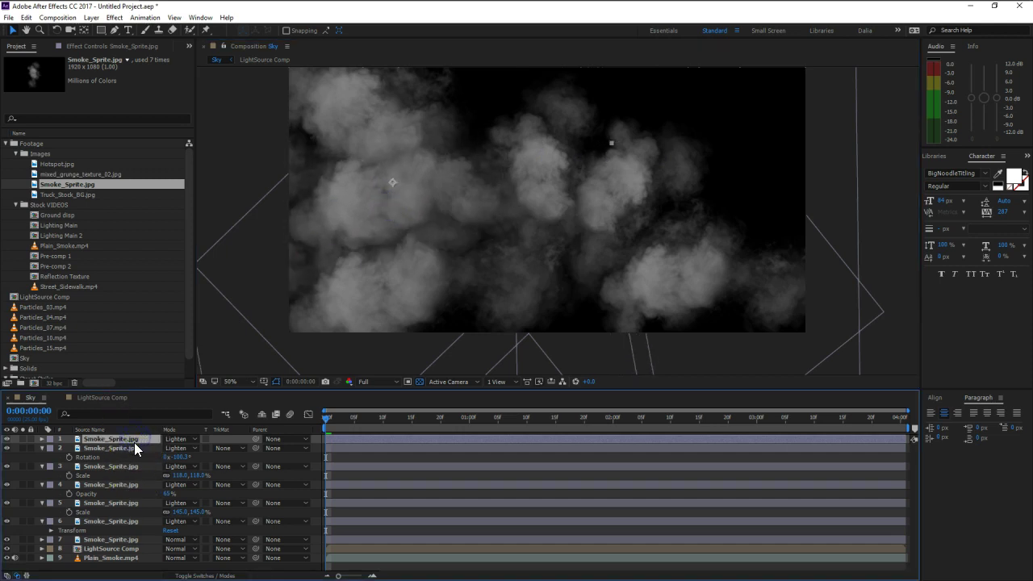
key("ctrl+d")
left_click_drag(604, 198, 479, 272)
left_click_drag(422, 253, 571, 190)
left_click(191, 468)
key("w")
key("v")
Step: Duplicate the top smoke sprite into the frame's upper-right area, rotated and scaled to 106%
key("ctrl+d")
left_click(490, 266)
key("w")
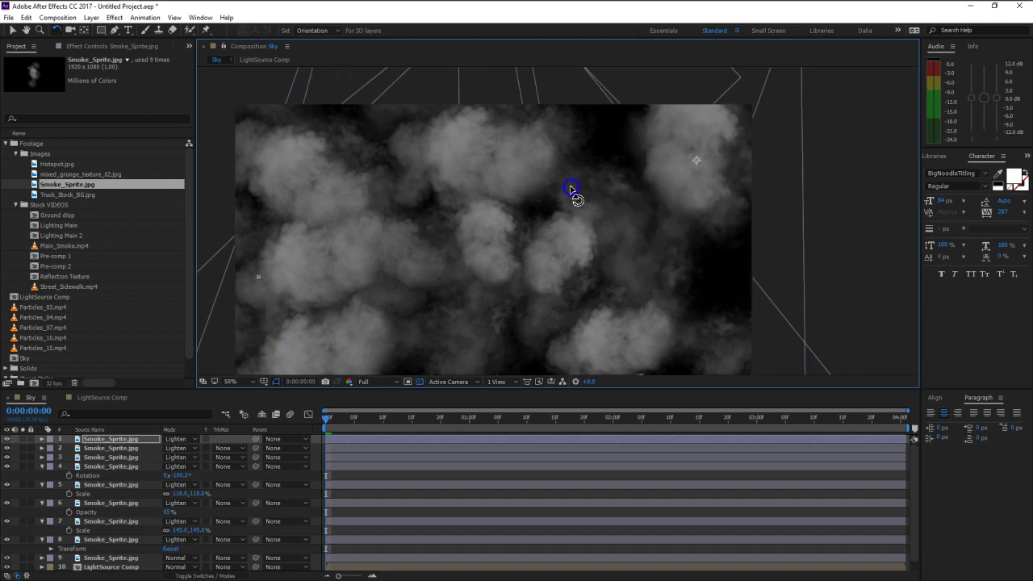
key("s")
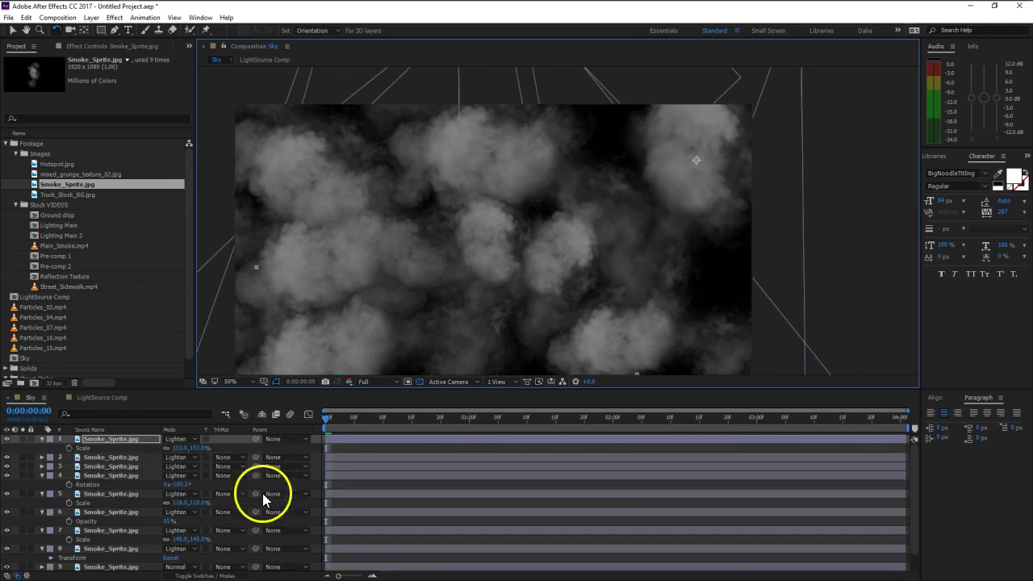
left_click_drag(186, 450, 173, 448)
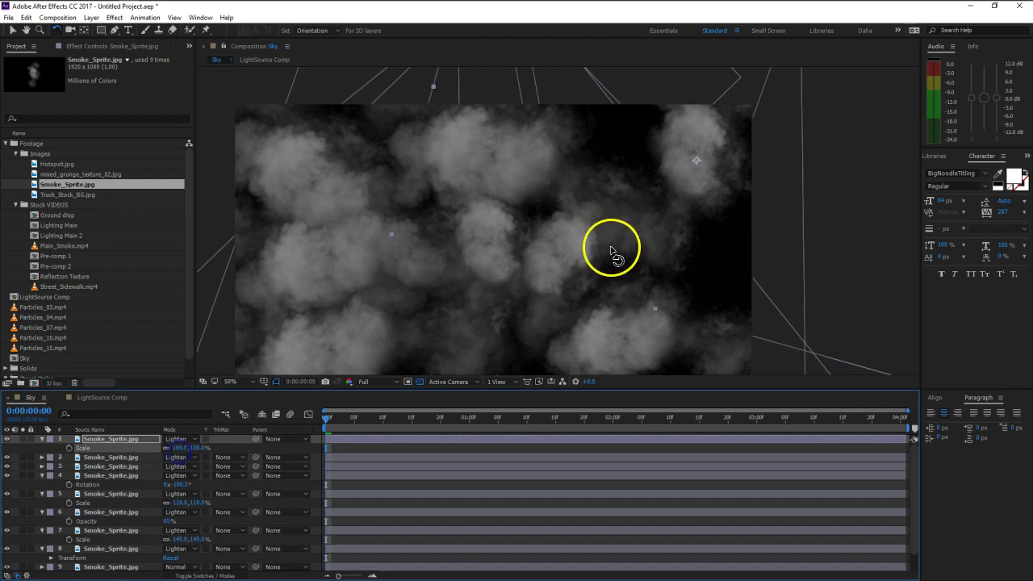
key("v")
mouse_move(713, 205)
left_mouse_down()
mouse_move(683, 240)
mouse_move(608, 185)
mouse_move(610, 172)
left_mouse_up()
Step: Duplicate the upper-right smoke sprite slightly towards the centre, enlarging the copy and lowering its opacity to 60%
key("ctrl+d")
key("h")
left_click_drag(622, 256, 643, 262)
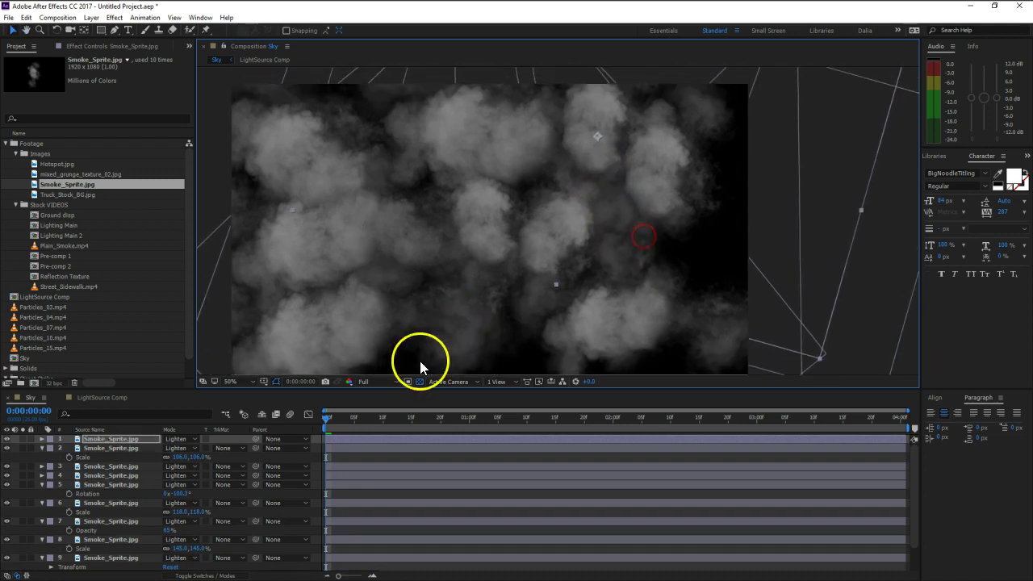
key("v")
key("s")
left_click_drag(196, 445, 315, 438)
key("t")
Step: Add a smoke copy with 96% scale and 100% opacity near the frame's right edge, and duplicate it into the lower right
key("ctrl+d")
key("t")
left_click_drag(535, 166, 637, 248)
key("space")
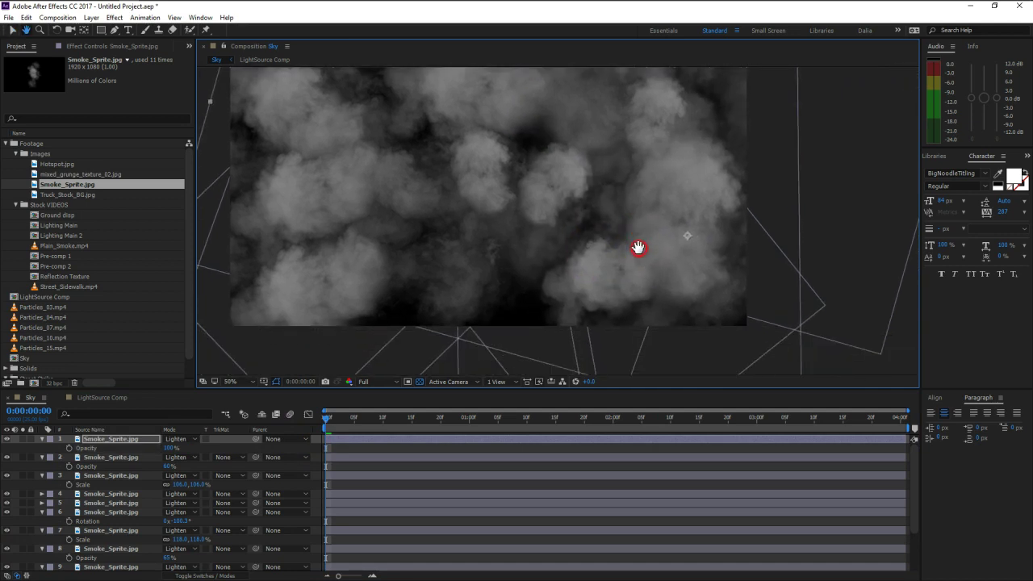
key("s")
left_click_drag(199, 452, 152, 449)
left_click_drag(719, 168, 718, 154)
key("ctrl+d")
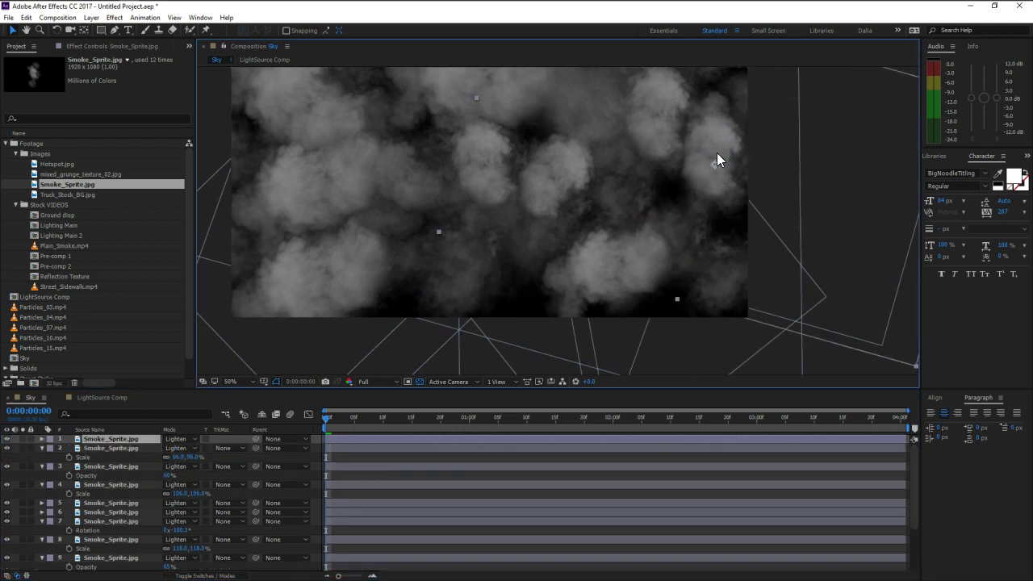
left_click_drag(683, 220, 683, 241)
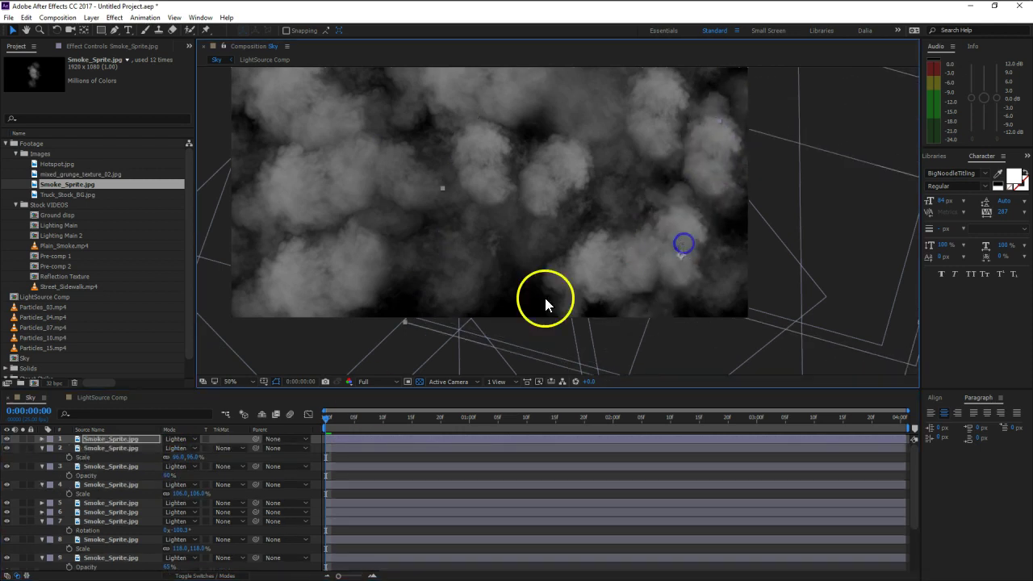
Step: Duplicate the top smoke sprite into the gap at the frame's lower centre, scaled to 135% and rotated
key("ctrl+d")
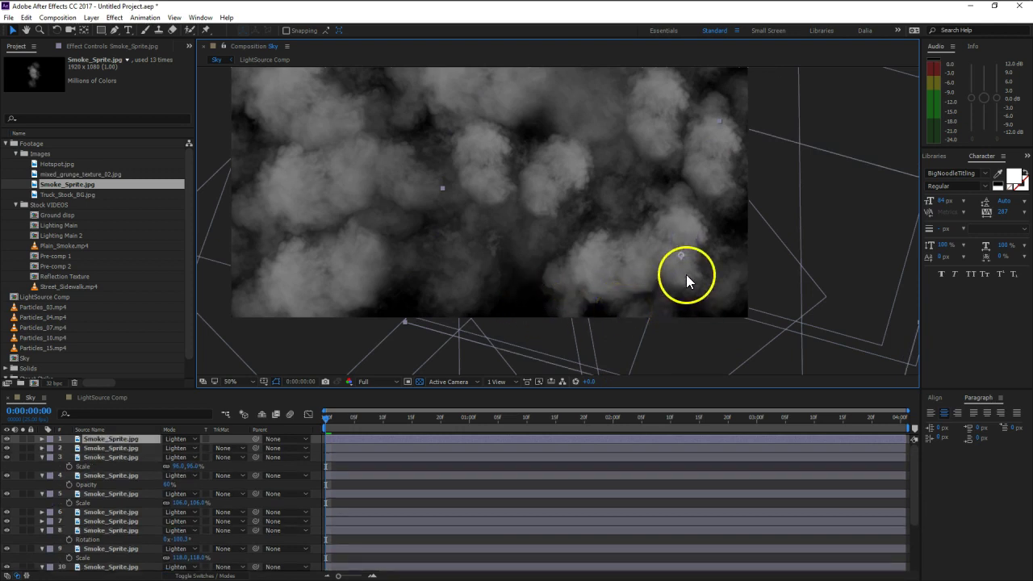
left_click_drag(694, 240, 526, 257)
key("s")
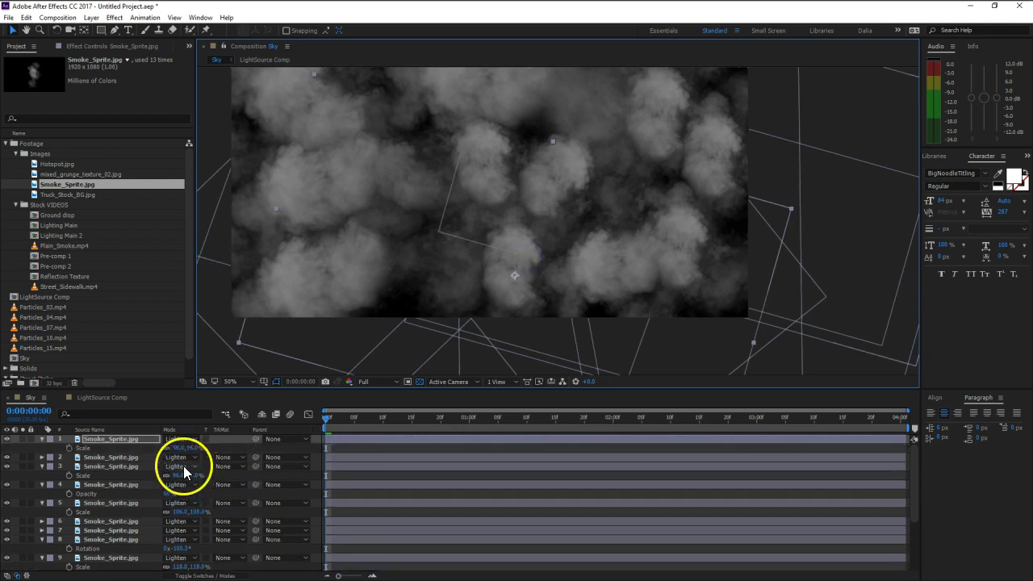
left_click_drag(193, 451, 210, 445)
key("w")
left_click_drag(503, 284, 568, 277)
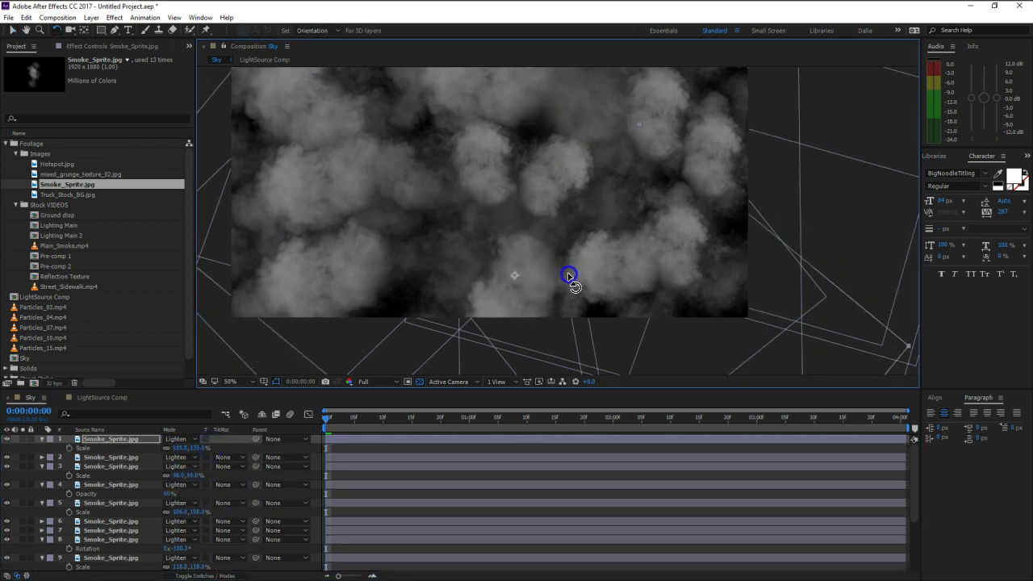
Step: Duplicate the top smoke sprite to the frame's bottom edge, slightly left of centre
key("ctrl+d")
mouse_move(525, 307)
left_mouse_down()
mouse_move(535, 265)
mouse_move(446, 266)
mouse_move(473, 272)
mouse_move(549, 235)
left_mouse_up()
scroll(549, 236, "down", 2)
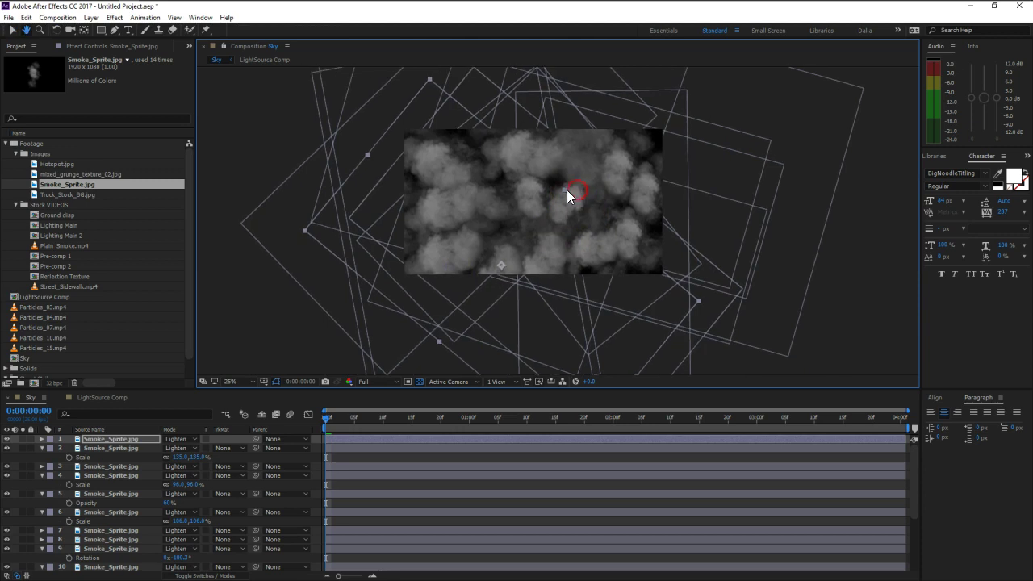
scroll(570, 192, "up", 3)
left_click_drag(570, 197, 629, 230)
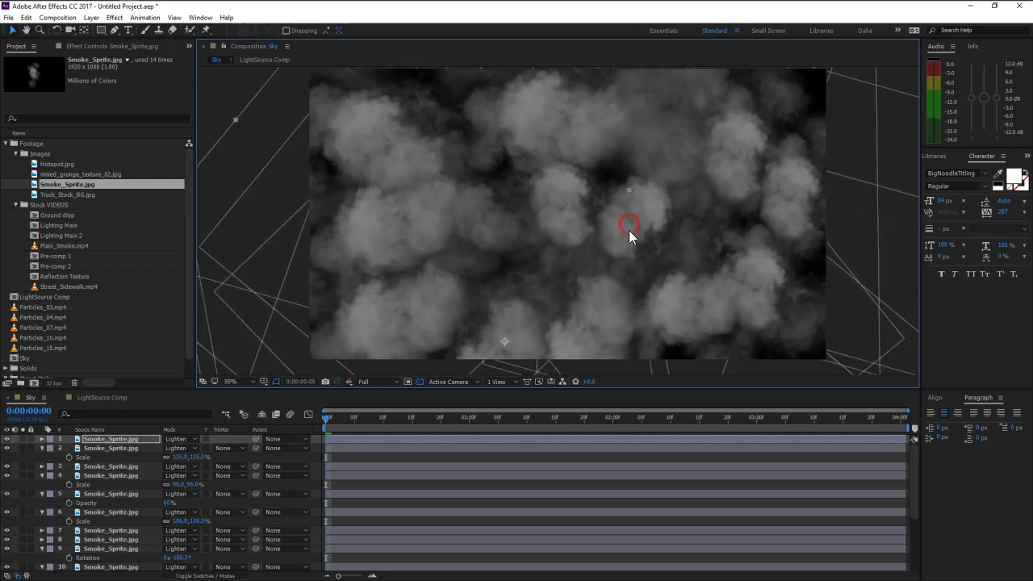
Step: Duplicate the top smoke sprite into the frame's upper-left area, scale the copy down and lower its opacity to 80%
key("ctrl+d")
mouse_move(543, 346)
left_mouse_down()
mouse_move(462, 99)
mouse_move(470, 102)
left_mouse_up()
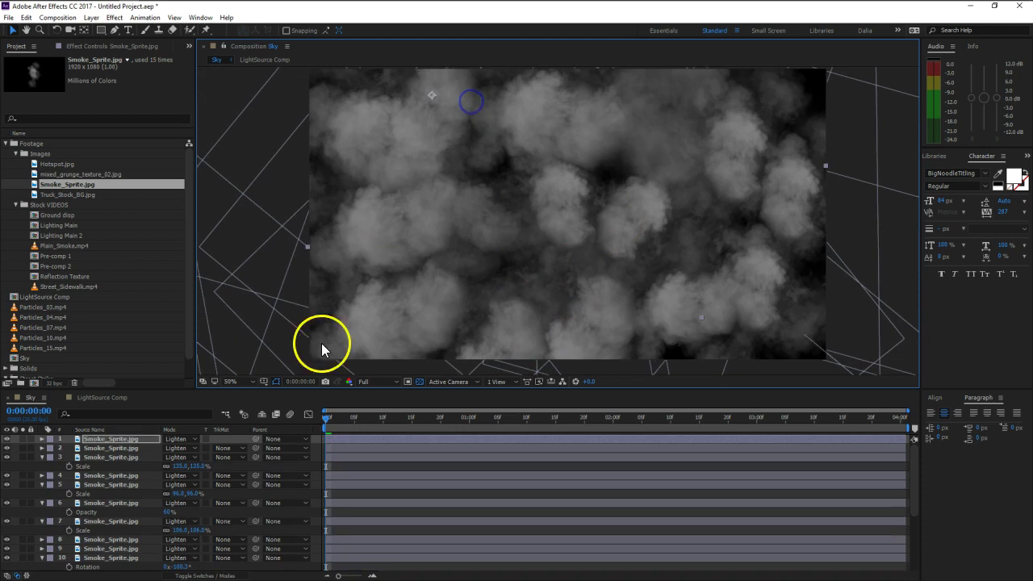
key("s")
left_click_drag(196, 447, 164, 451)
left_click_drag(639, 229, 703, 185)
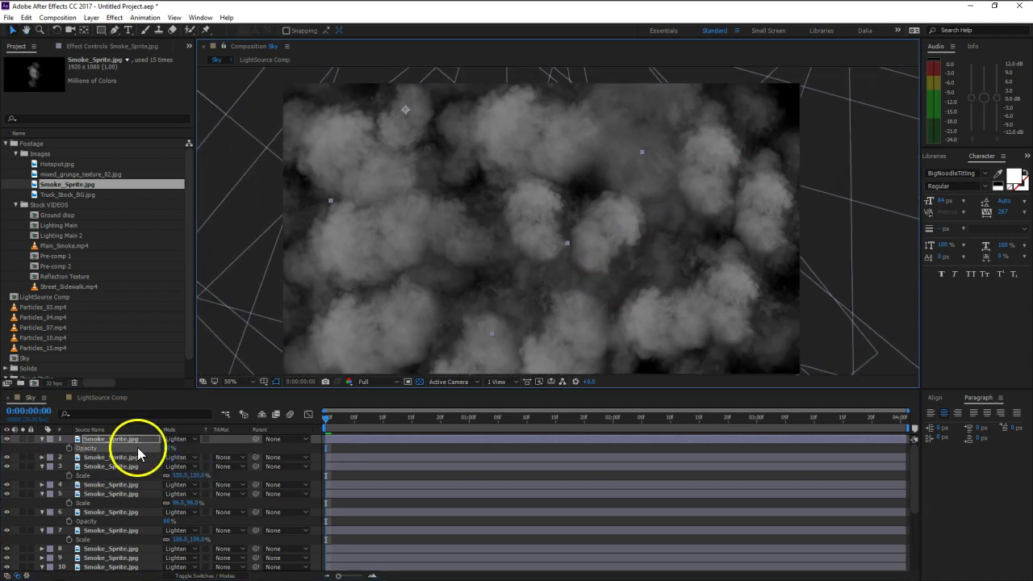
Step: Duplicate the upper-left smoke sprite twice, placing one copy in the upper-right corner and one in the lower-right corner
key("ctrl+d")
left_click_drag(452, 148, 784, 348)
key("ctrl+d")
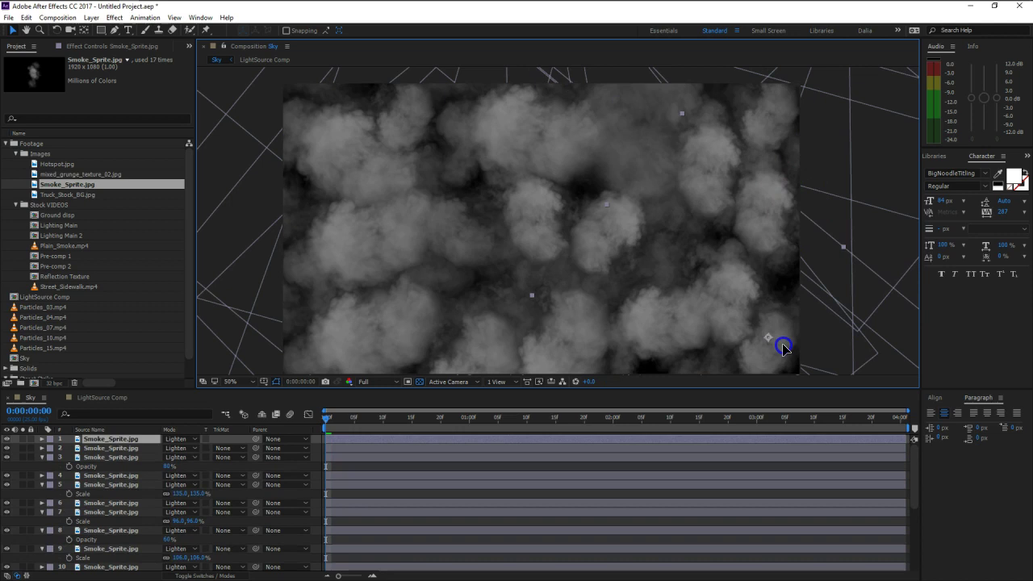
Step: Collapse the expanded properties of all smoke sprite layers and enlarge the timeline area to show the full layer stack
left_click(42, 458)
left_click(41, 477)
left_click(41, 492)
left_click(40, 506)
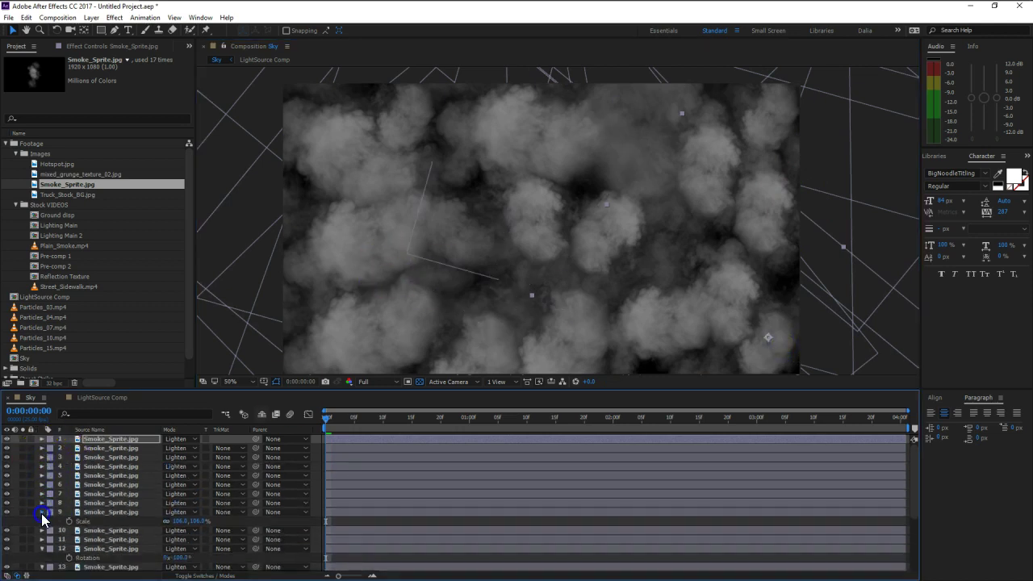
left_click(41, 512)
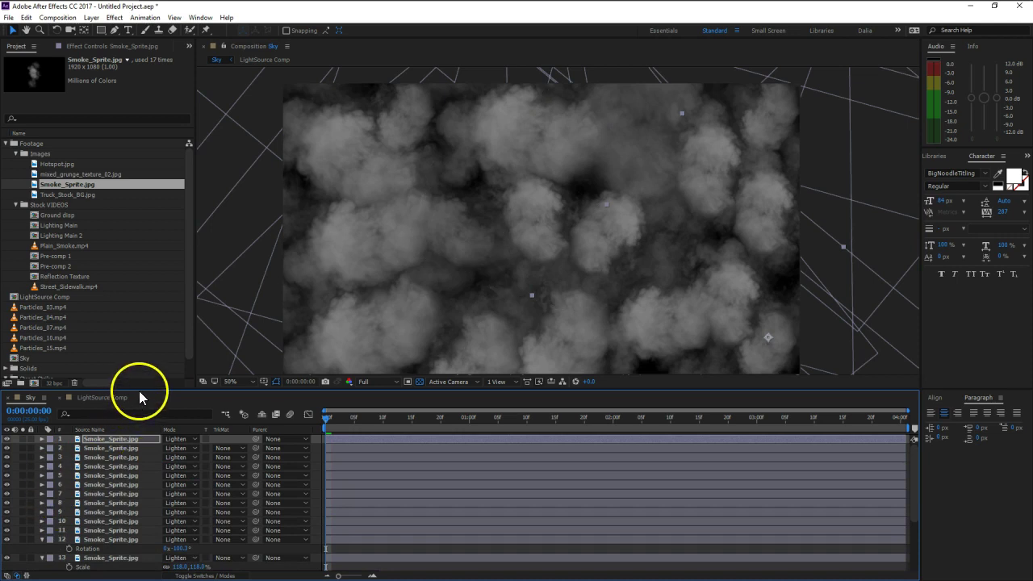
left_click_drag(139, 389, 150, 329)
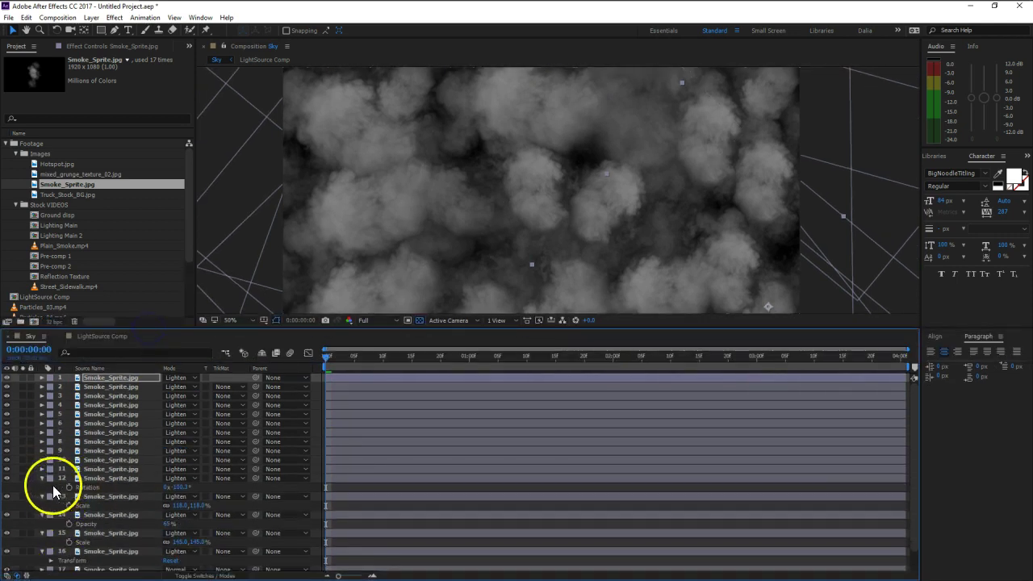
left_click(42, 479)
left_click(42, 488)
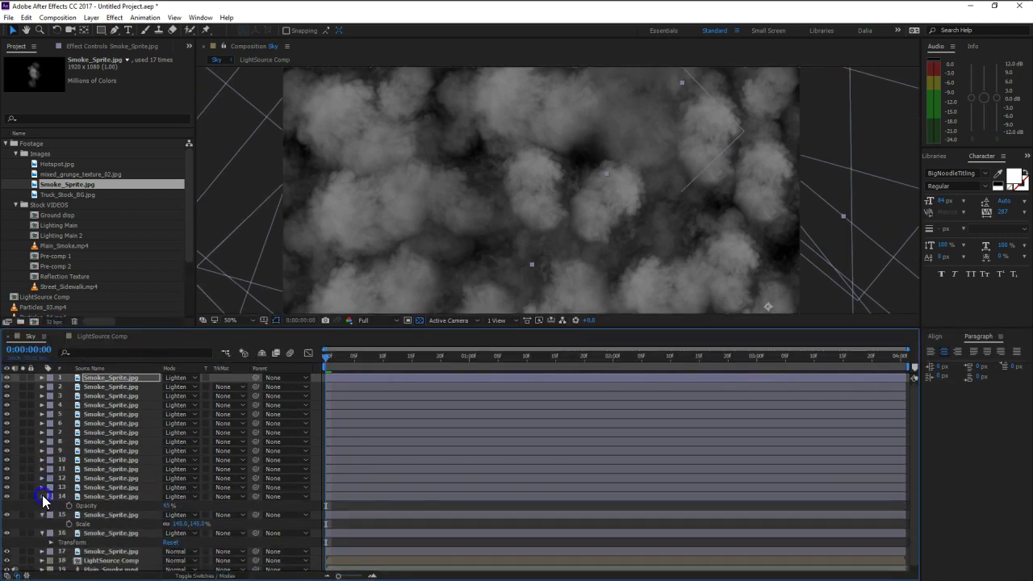
left_click(42, 496)
left_click(42, 505)
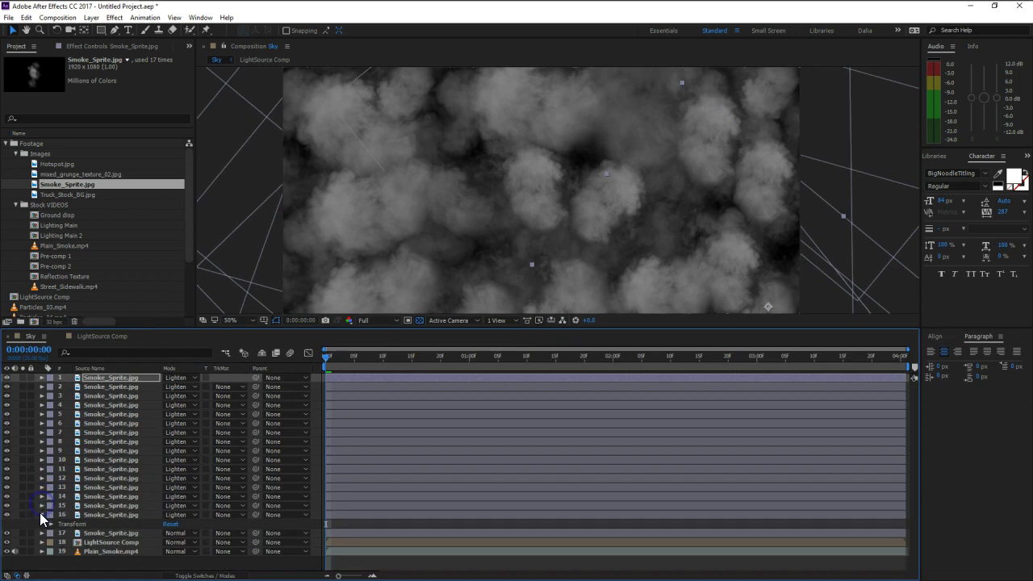
left_click(104, 514)
Step: Set the blending mode of the bottommost smoke sprite layer to Lighten
left_click(106, 523)
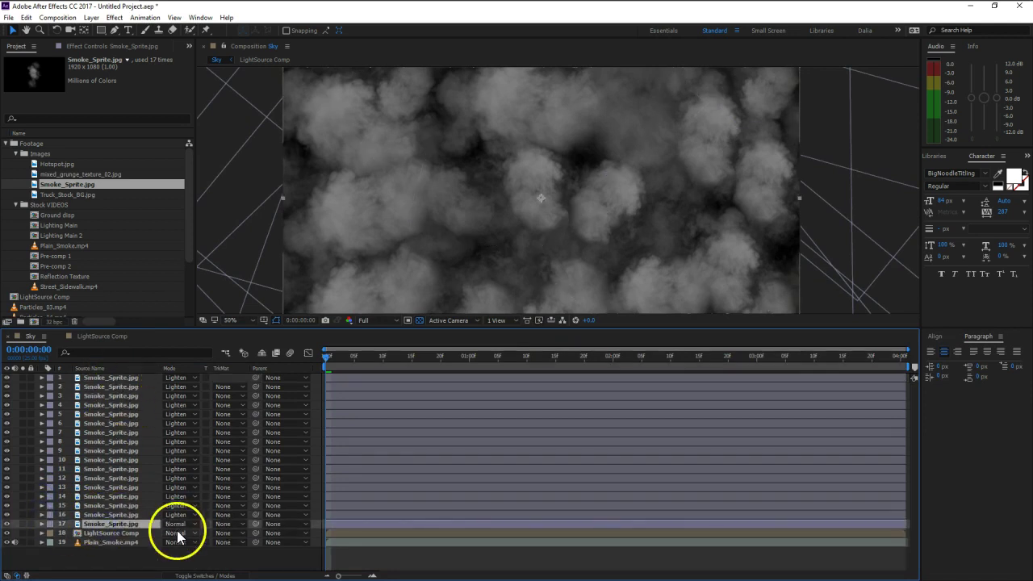
left_click(179, 523)
left_click(191, 174)
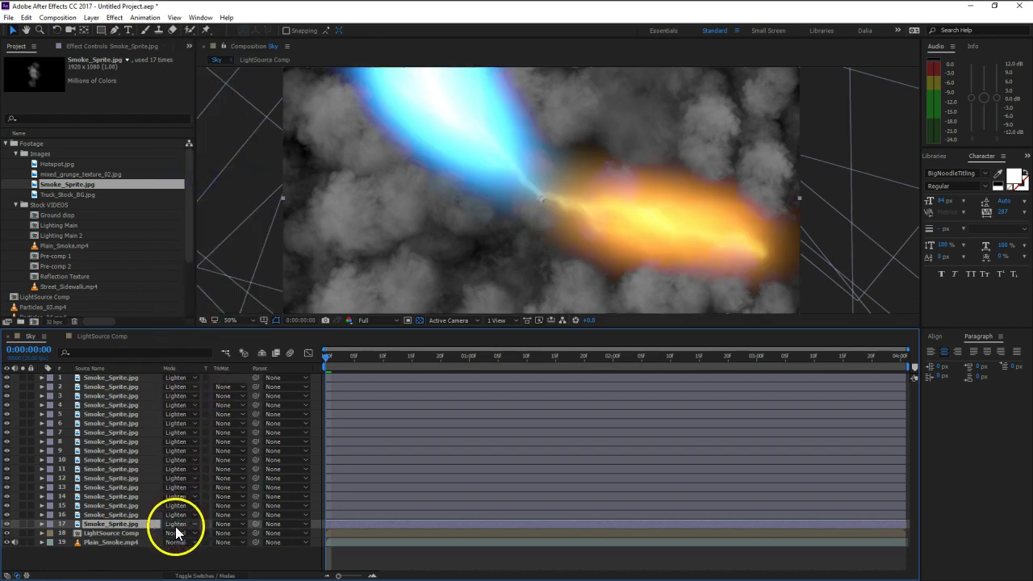
Step: Pre-compose all the smoke sprite layers into a composition named Clouds and hide the resulting layer
left_click(115, 378, "shift")
key("ctrl+shift+c")
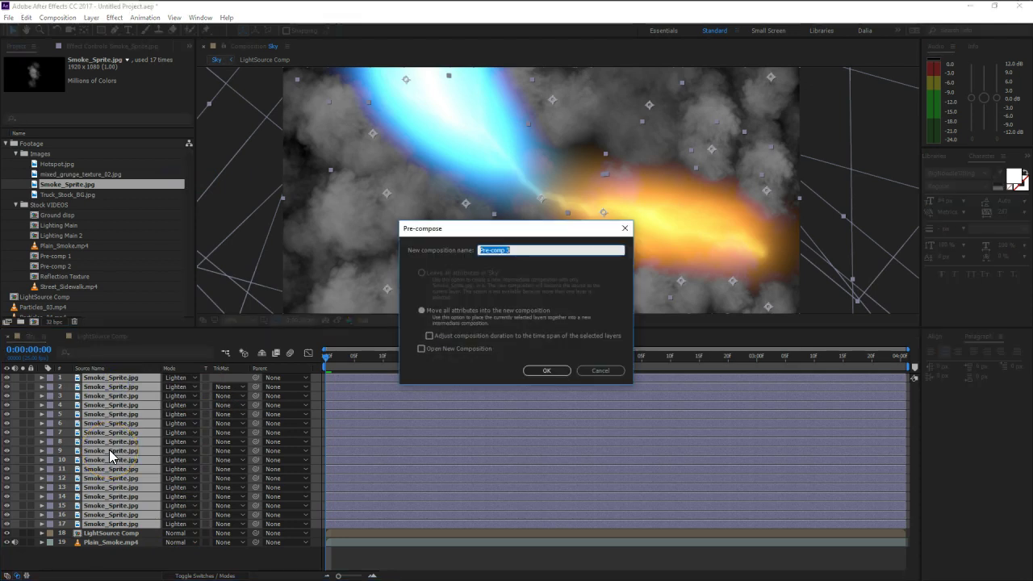
type("Clouds")
key("Return")
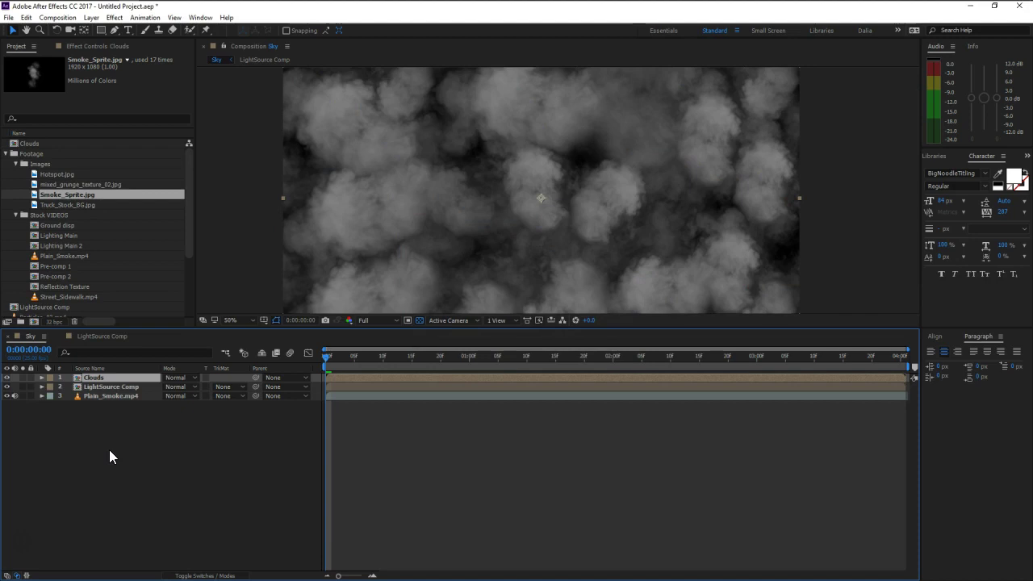
left_click_drag(267, 329, 272, 380)
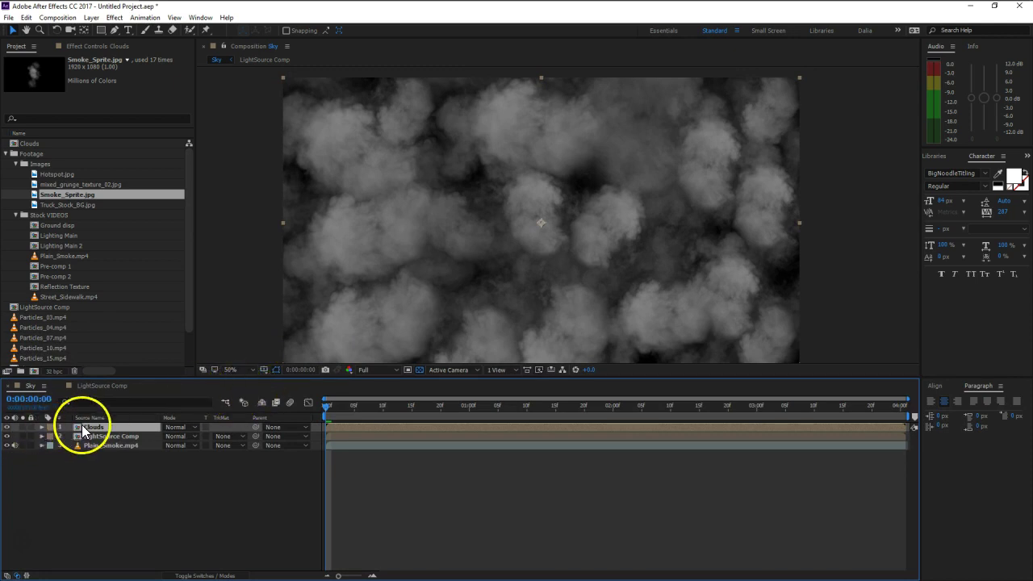
left_click(7, 427)
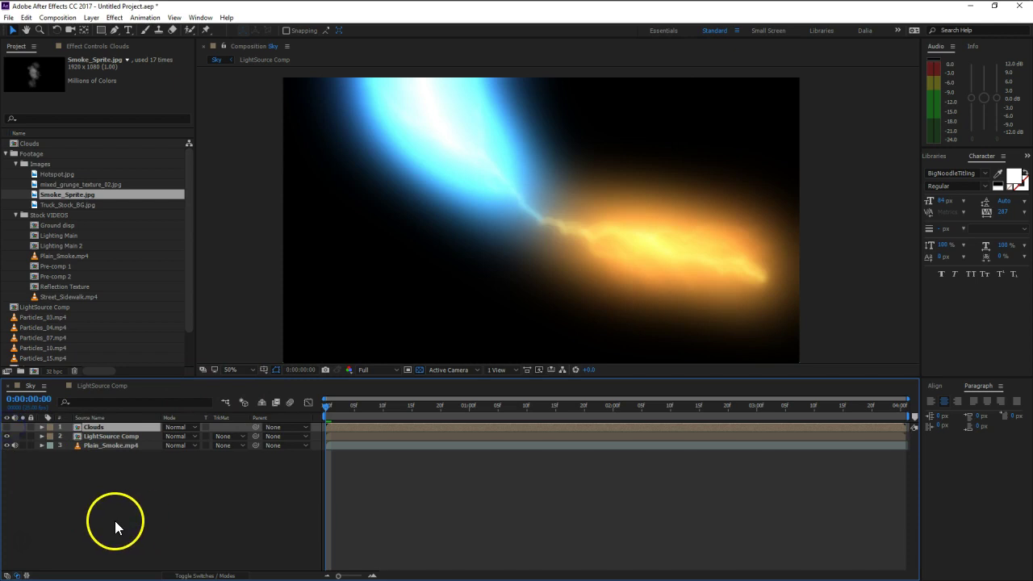
Step: Show the LightSource Comp layer's effects and collapse every one from Box Blur to Box Blur 4
left_click(116, 436)
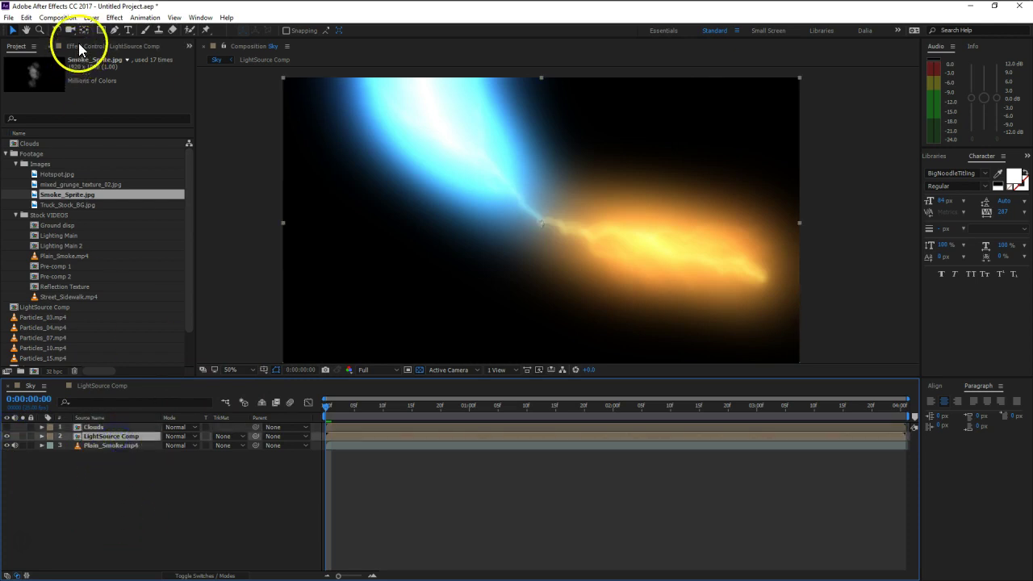
left_click(78, 45)
left_click(5, 69)
left_click(5, 78)
left_click(6, 86)
left_click(6, 96)
left_click(6, 105)
left_click(5, 114)
left_click(6, 124)
left_click(5, 132)
left_click(6, 141)
left_click(6, 151)
left_click(6, 160)
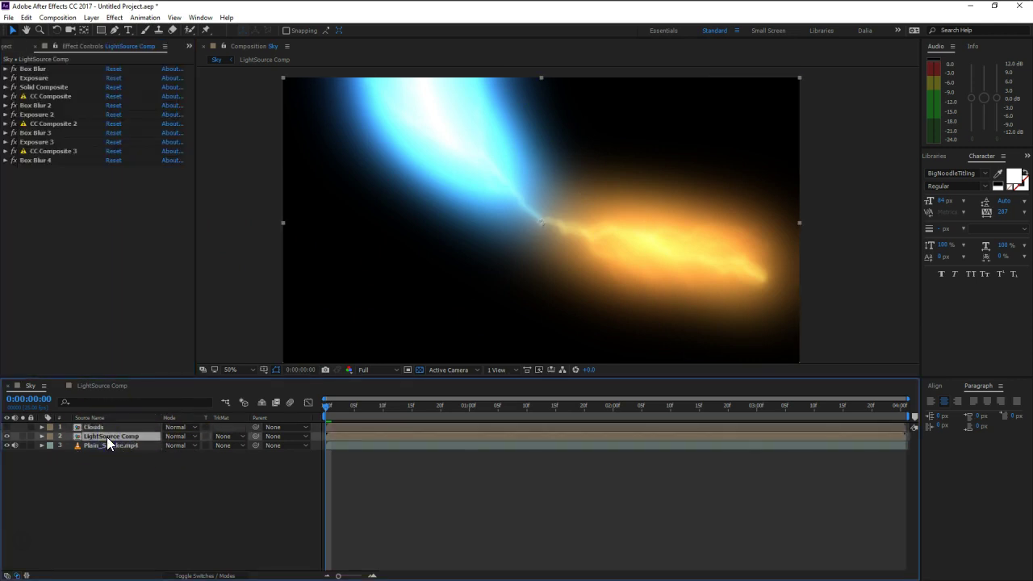
Step: Apply the Set Matte effect to the LightSource Comp layer
key("ctrl+space")
type("set m")
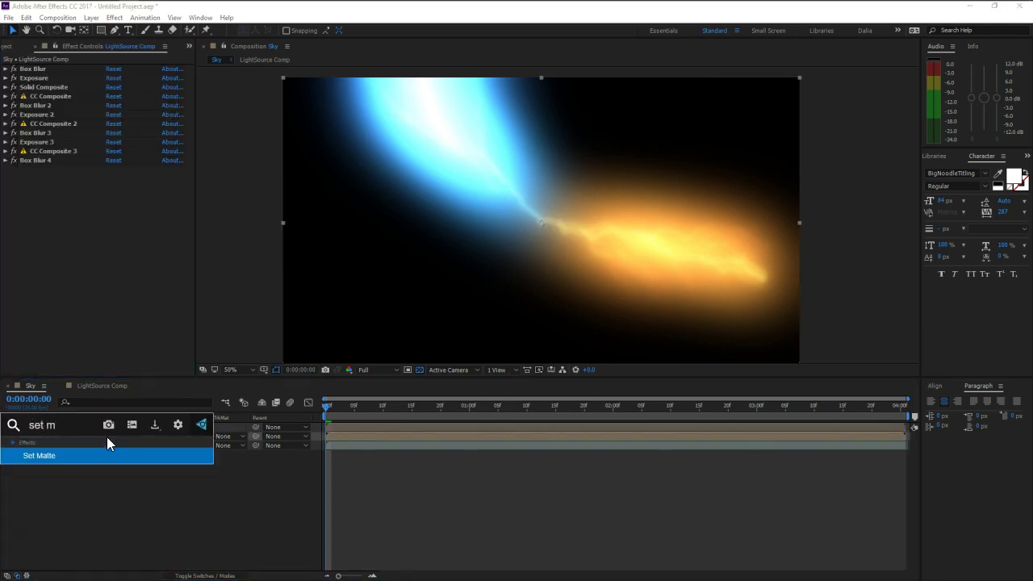
left_click(26, 457)
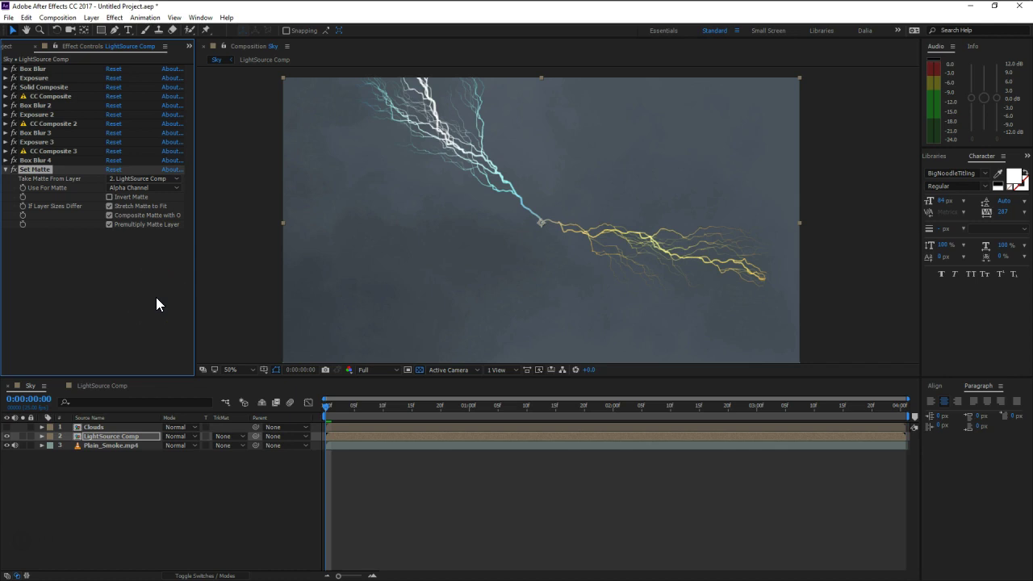
Step: Inspect the contents of LightSource Comp, then solo its layer in Sky and compare it with Set Matte off and on
left_click(118, 436)
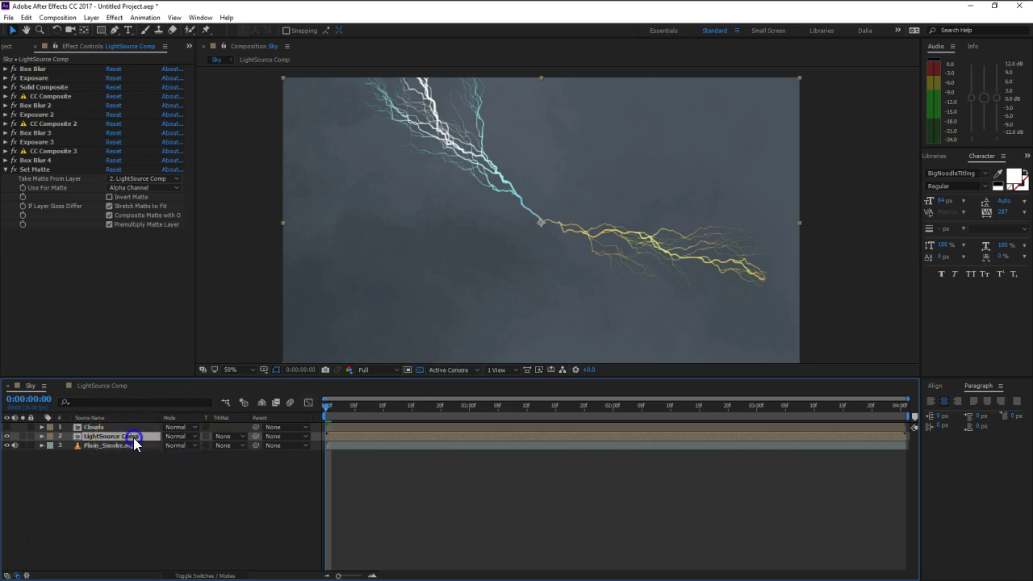
double_click(131, 436)
left_click(107, 428)
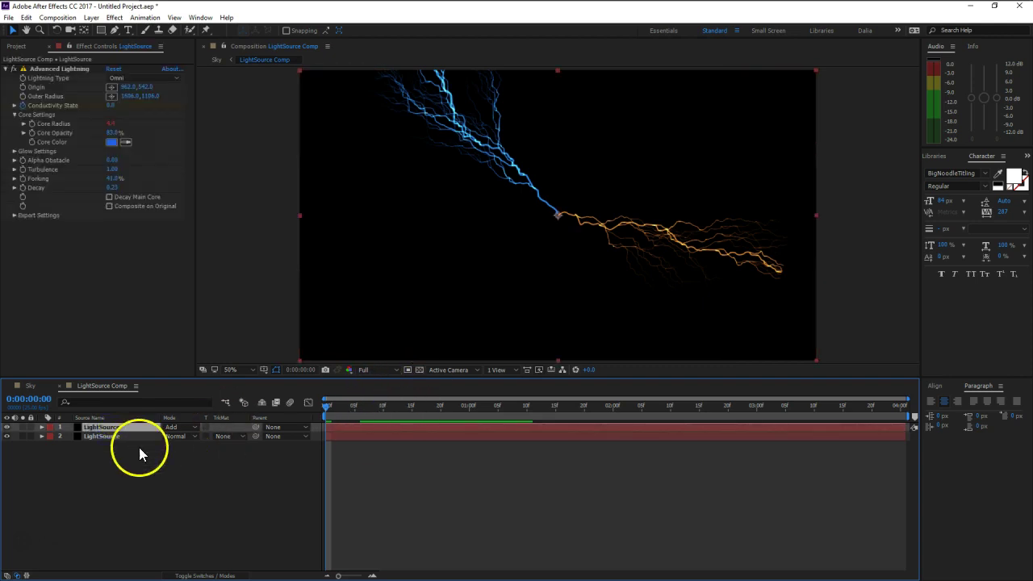
left_click(31, 386)
left_click(120, 469)
left_click(121, 437)
left_click(23, 435)
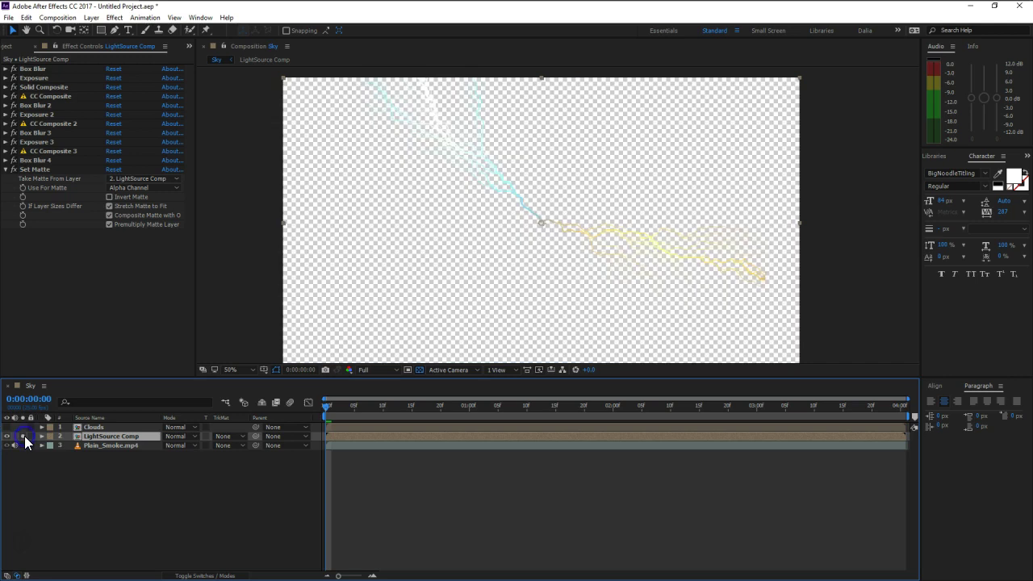
left_click(13, 169)
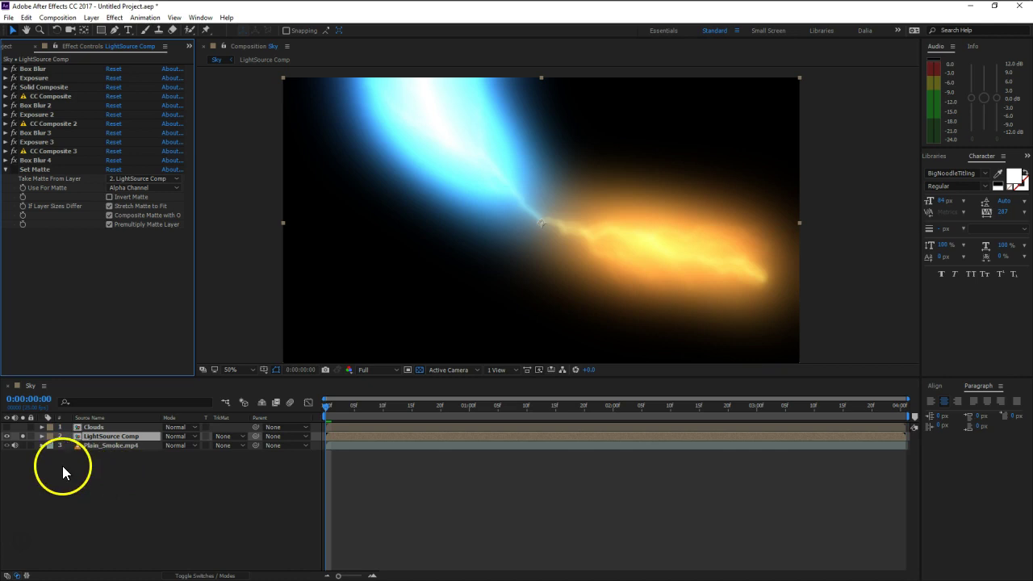
left_click(13, 169)
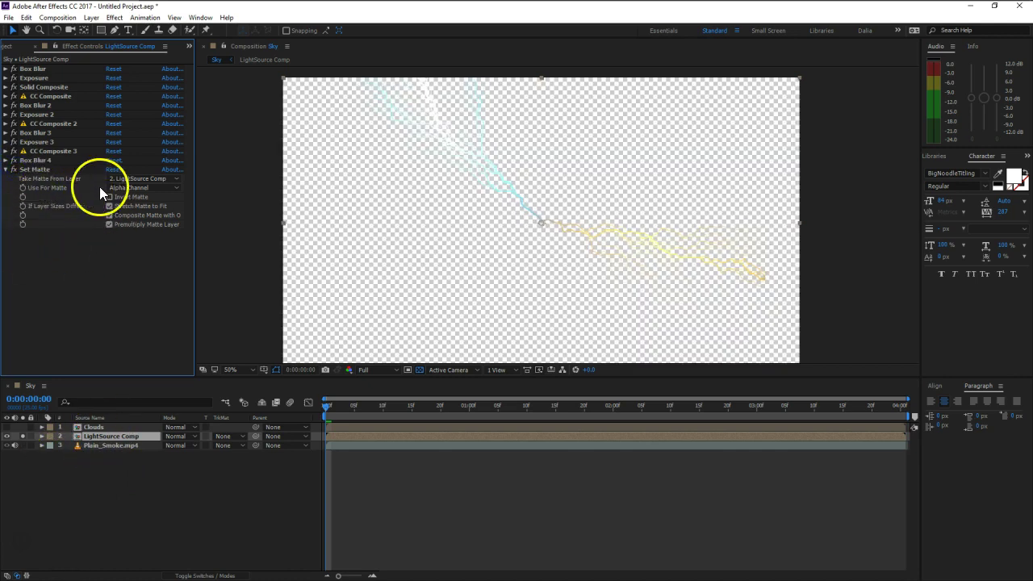
Step: Set the Set Matte effect's Use For Matte option to Luminance and unsolo the LightSource Comp layer
left_click(134, 186)
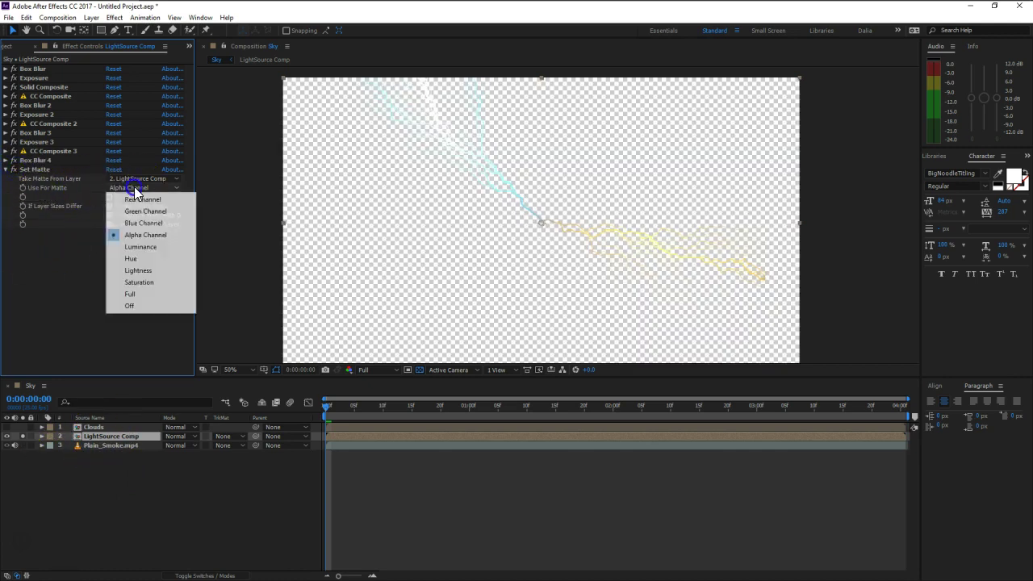
left_click(150, 245)
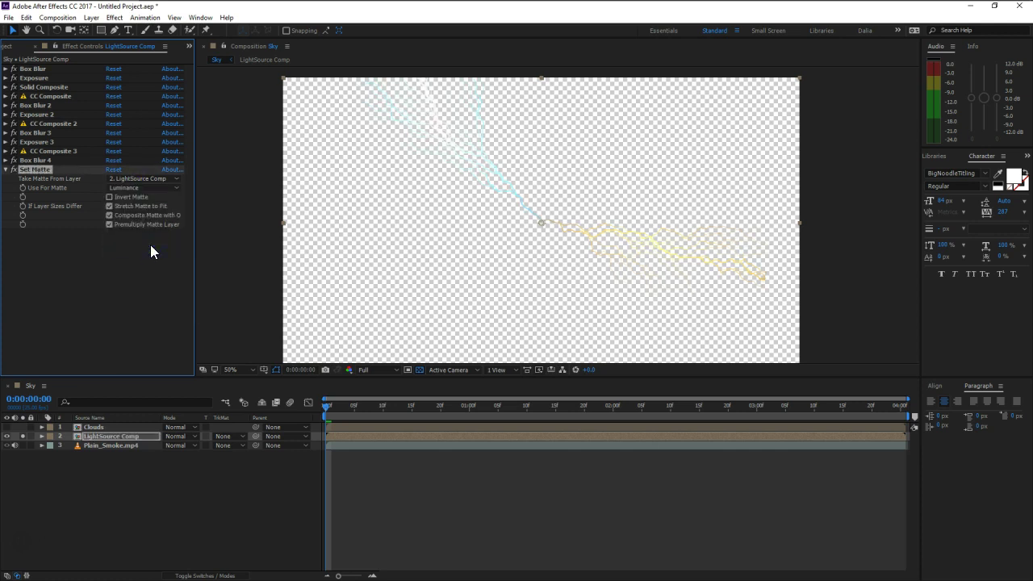
left_click(22, 436)
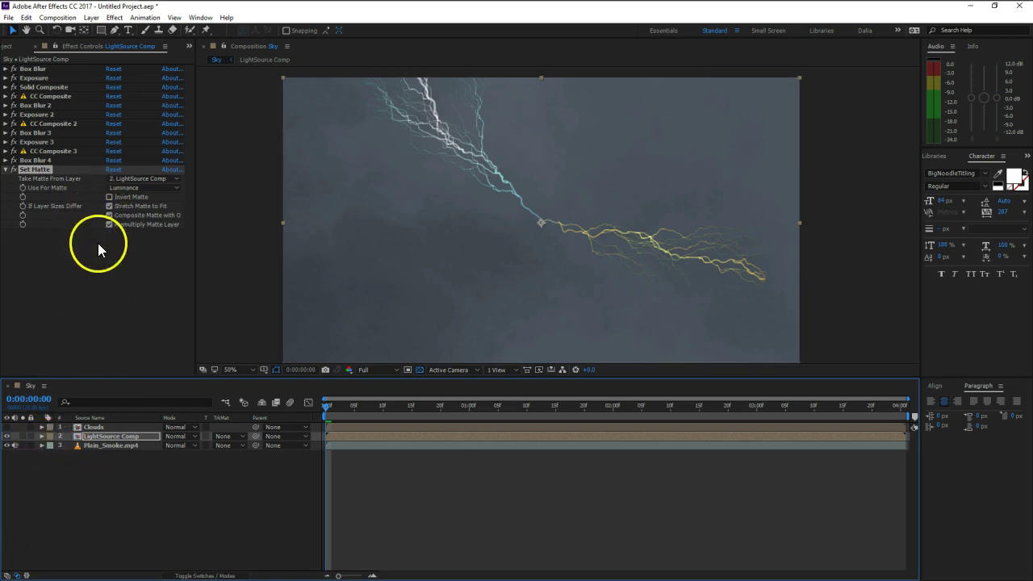
Step: Make Set Matte take its matte from the Clouds layer and preview the animation
left_click(41, 178)
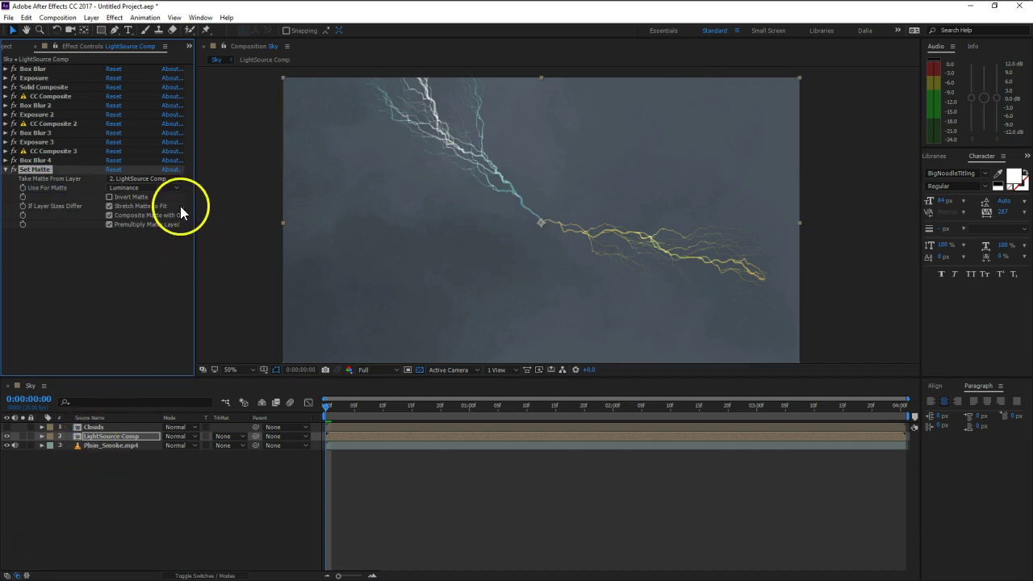
left_click(160, 181)
left_click(151, 203)
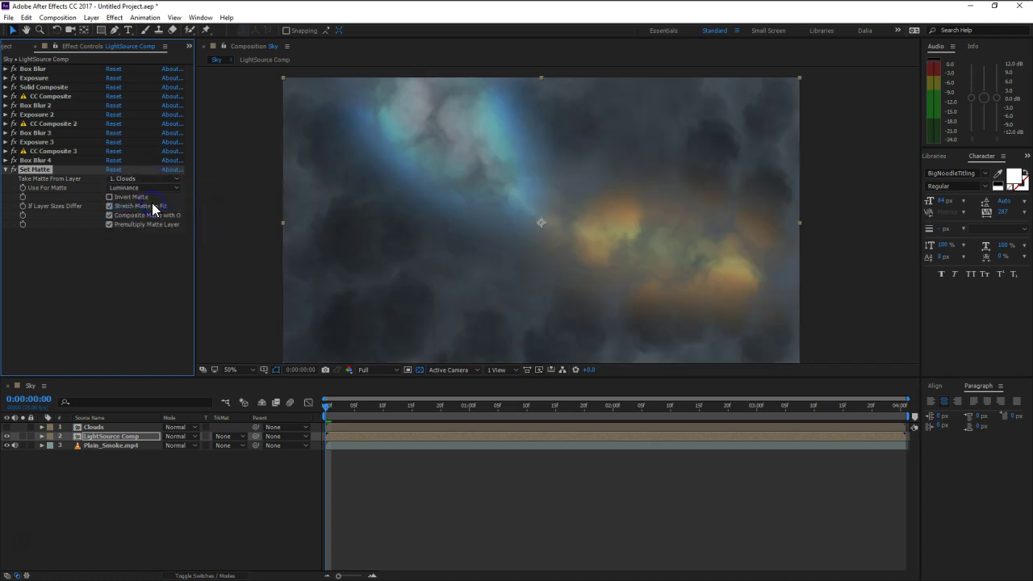
left_click(197, 495)
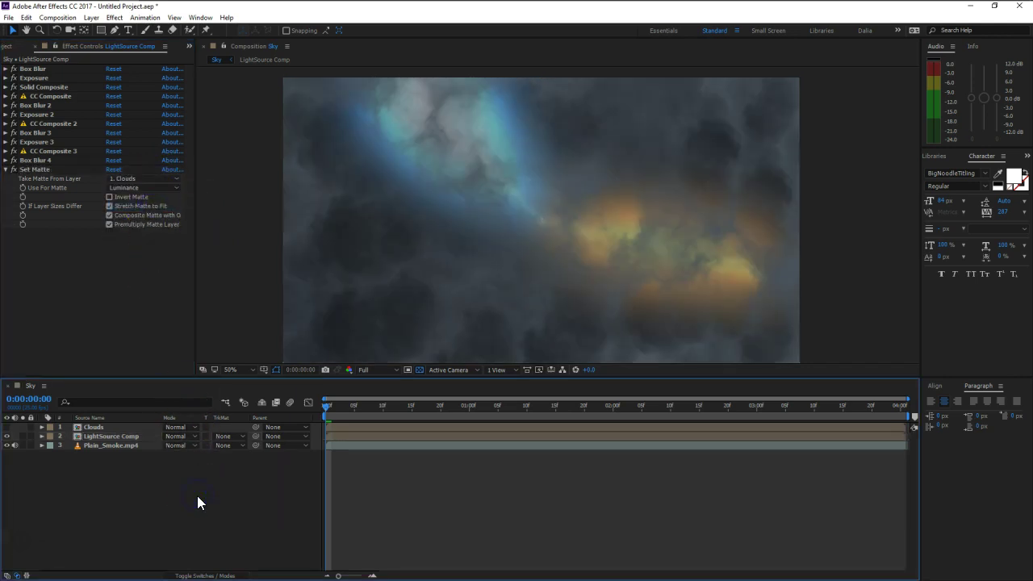
key("space")
Step: Set the LightSource Comp layer's blending mode to Add
left_click(138, 438)
left_click(175, 436)
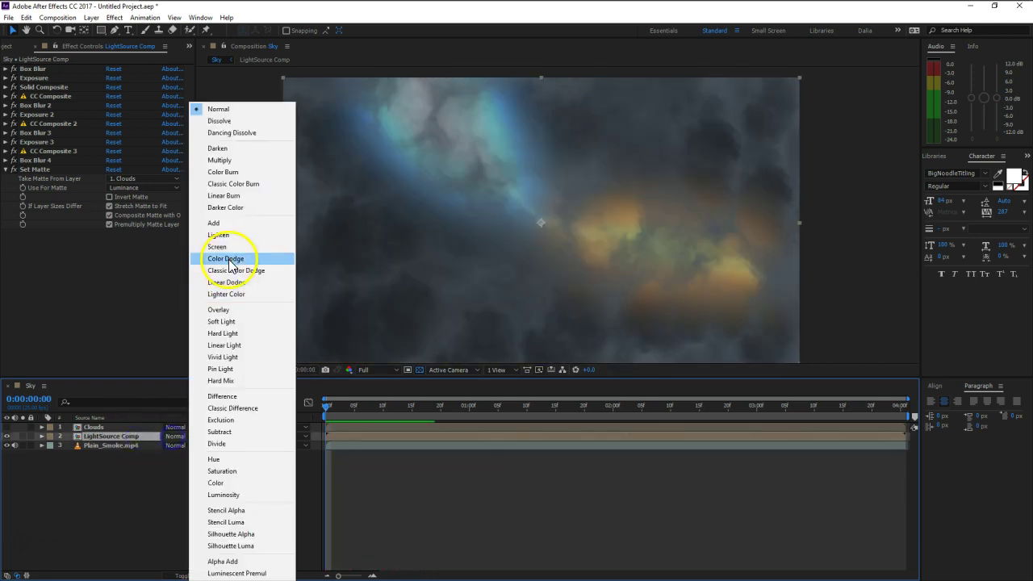
left_click(236, 224)
left_click(214, 481)
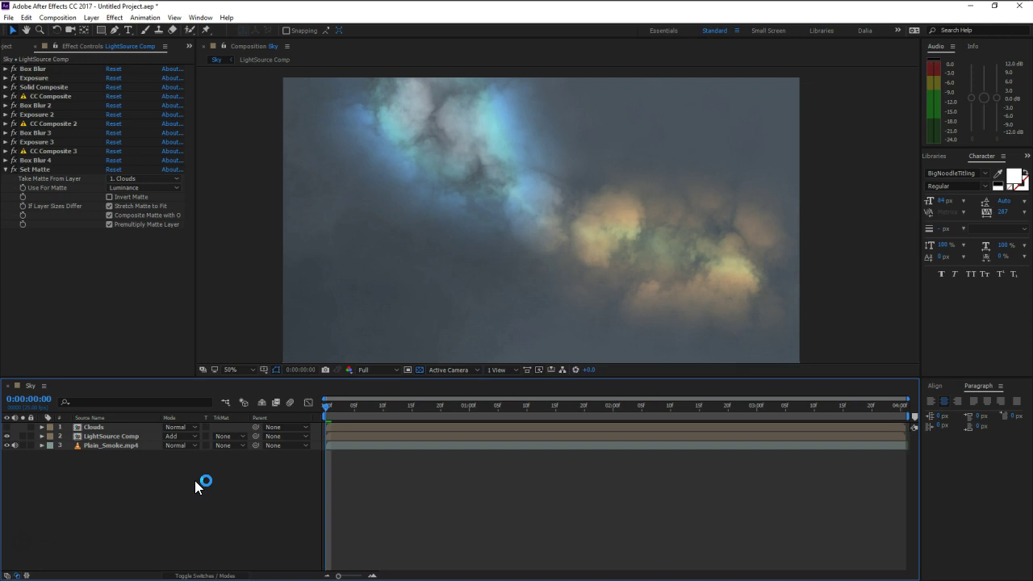
left_click_drag(92, 467, 93, 439)
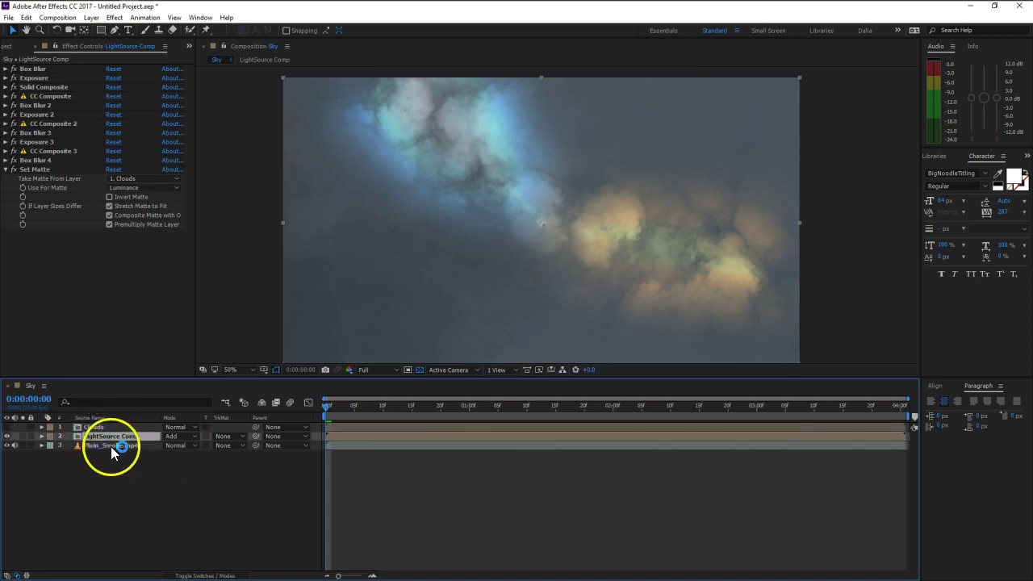
Step: Add a Curves effect to the Clouds layer and shape its RGB curve into an S with darker shadows and slightly lifted highlights
left_click(105, 427)
type("curv")
key("Return")
mouse_move(56, 216)
left_mouse_down()
mouse_move(62, 204)
mouse_move(69, 215)
left_mouse_up()
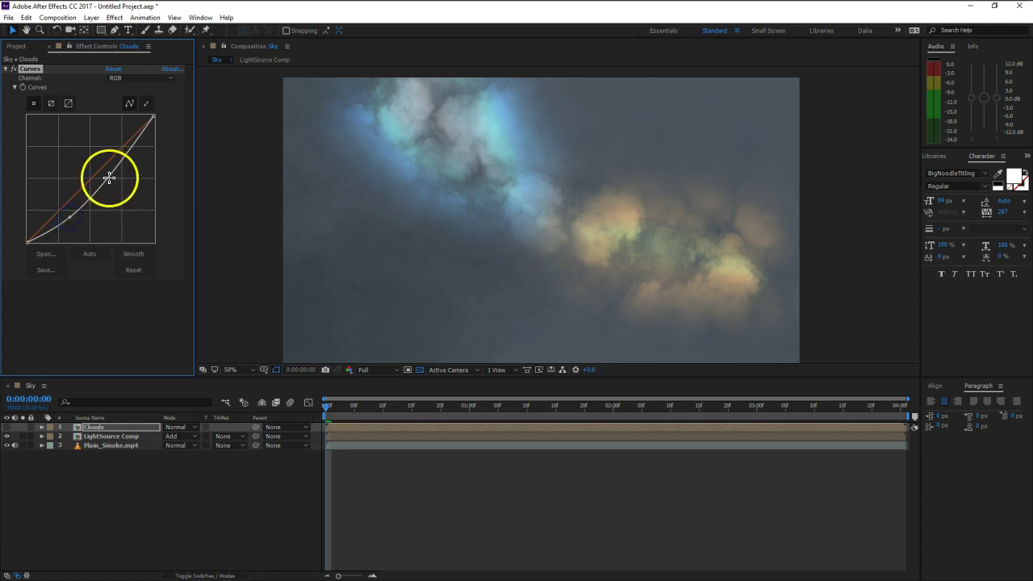
left_click_drag(116, 162, 111, 157)
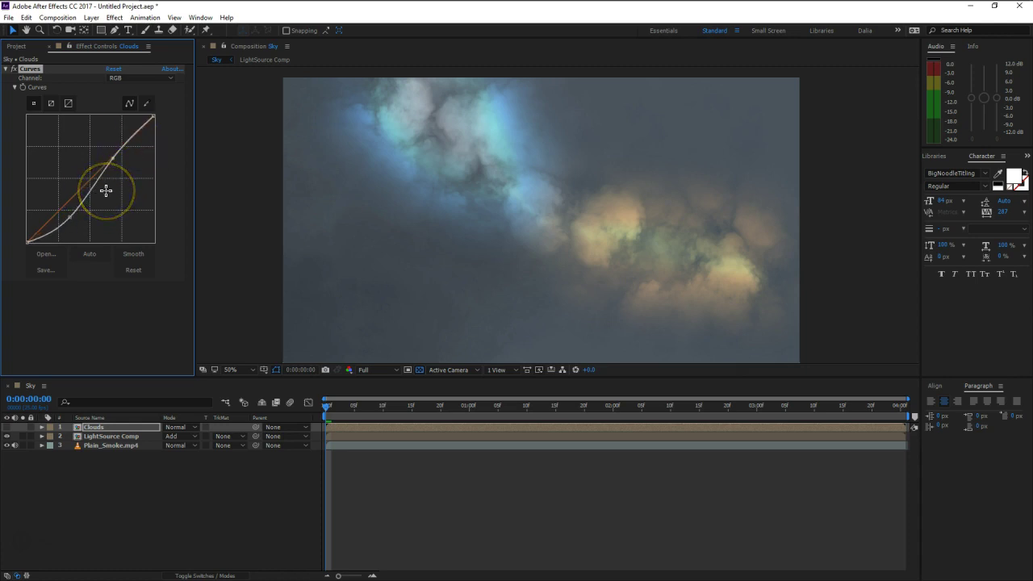
left_click(105, 163)
Step: Pull the Alpha curve of the Clouds layer's Curves effect down below its midpoint
left_click(128, 77)
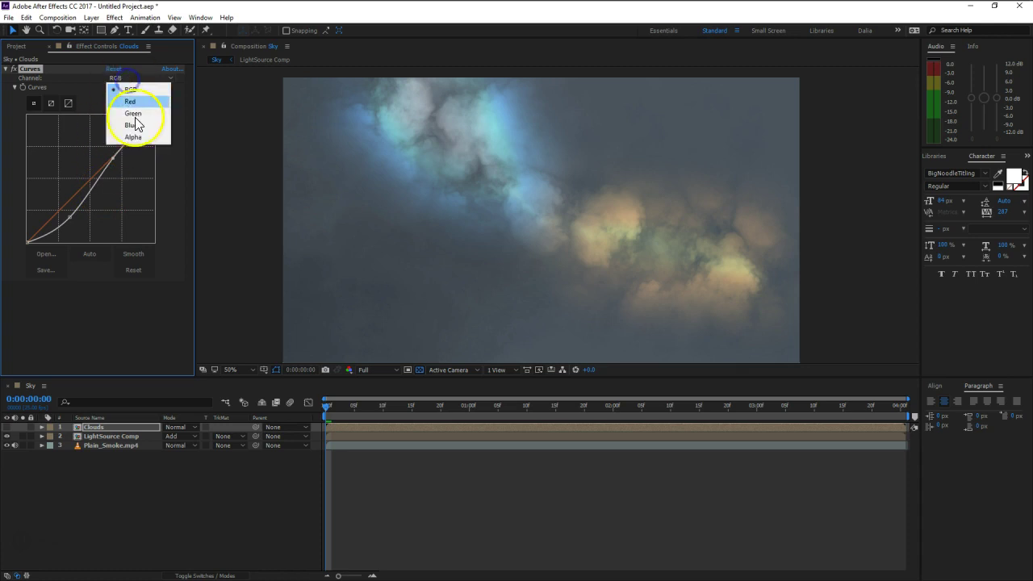
left_click(133, 136)
mouse_move(69, 203)
left_mouse_down()
mouse_move(65, 222)
mouse_move(55, 206)
mouse_move(46, 222)
mouse_move(89, 210)
left_mouse_up()
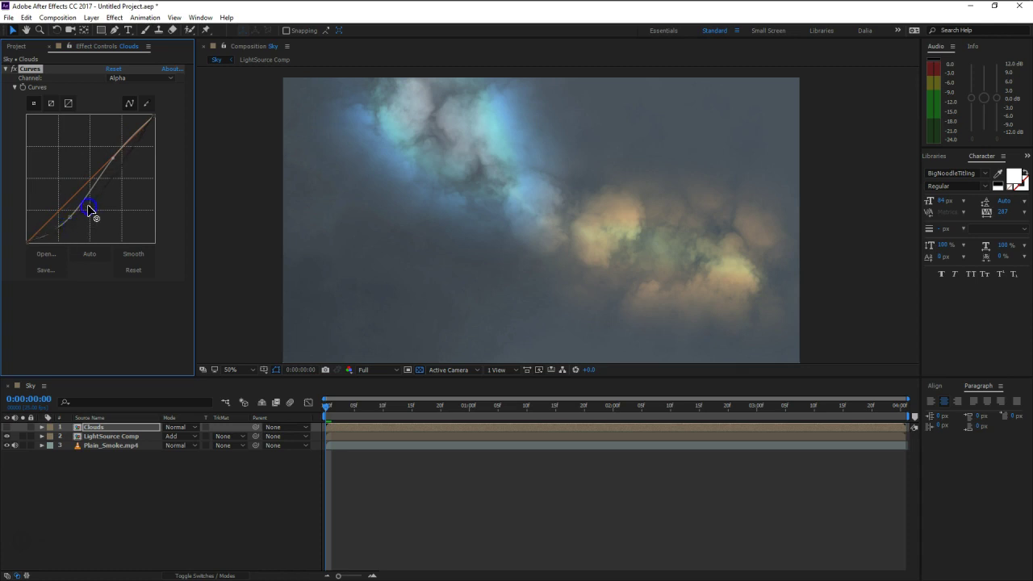
left_click(117, 529)
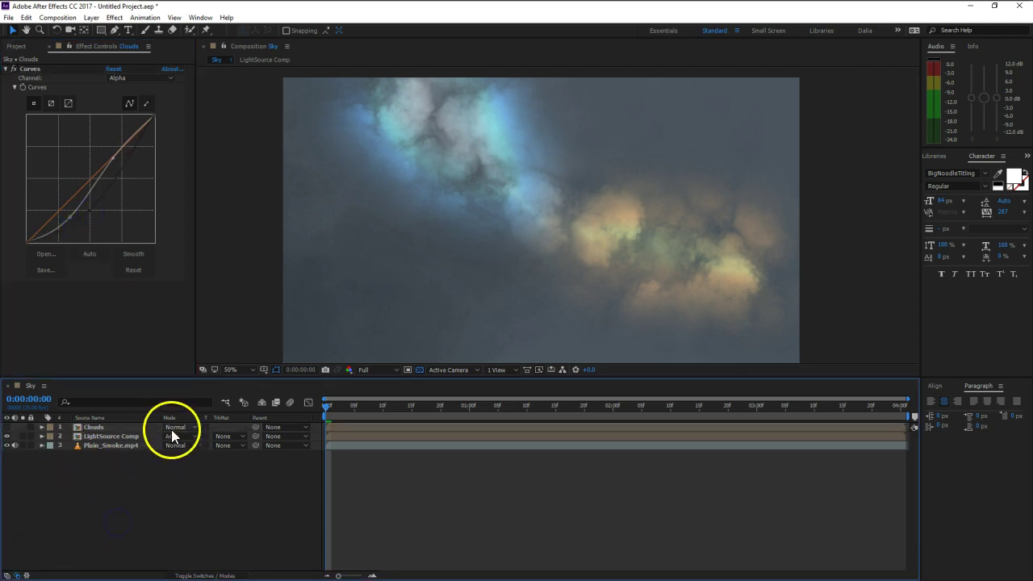
Step: Preview the Sky animation from its first frame with the adjusted cloud matte
left_click_drag(327, 408, 310, 420)
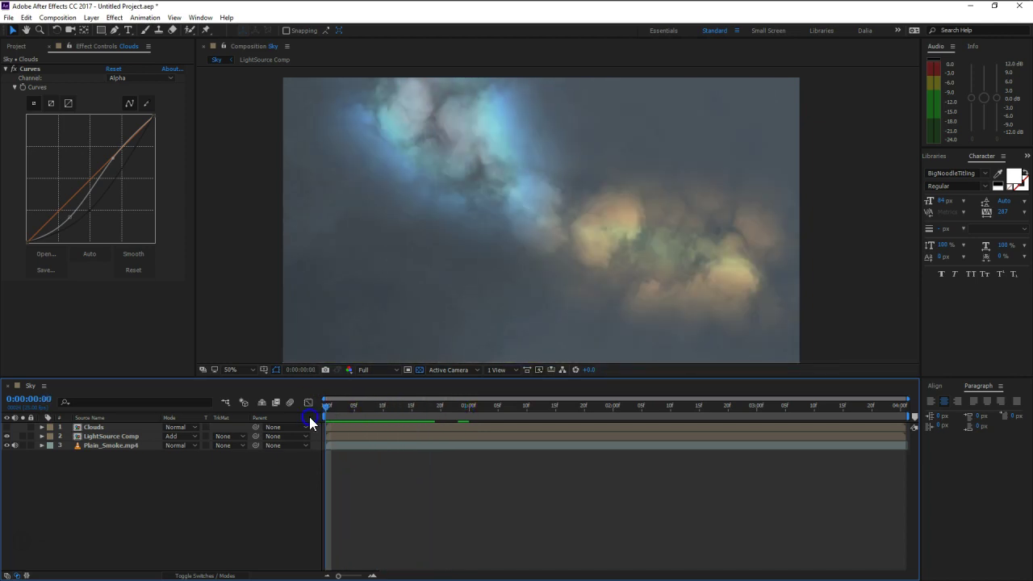
key("space")
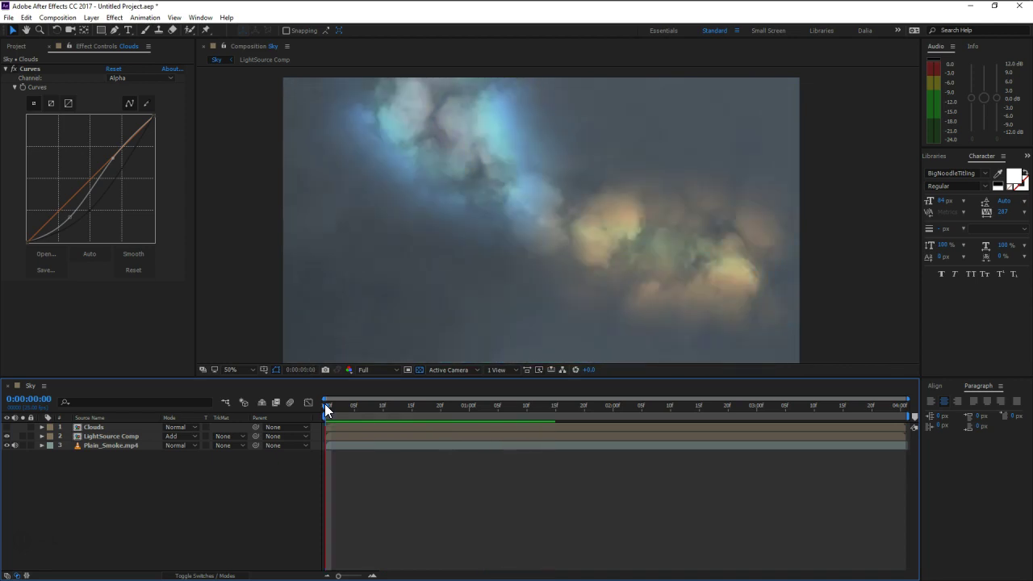
key("space")
left_click(698, 226)
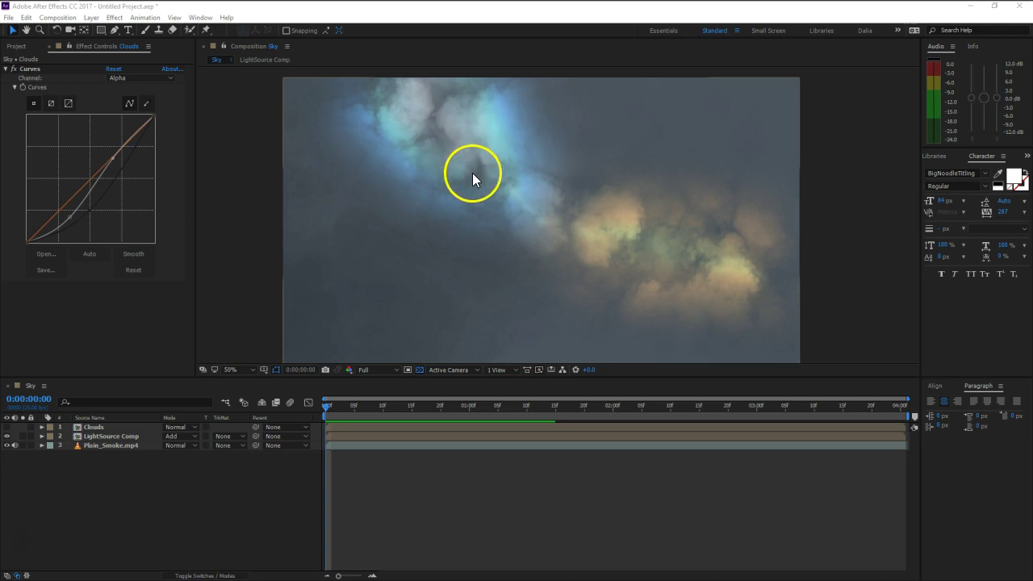
Step: Enable Invert Matte in the LightSource Comp layer's Set Matte effect, compare it off and on, and preview the animation
left_click(105, 436)
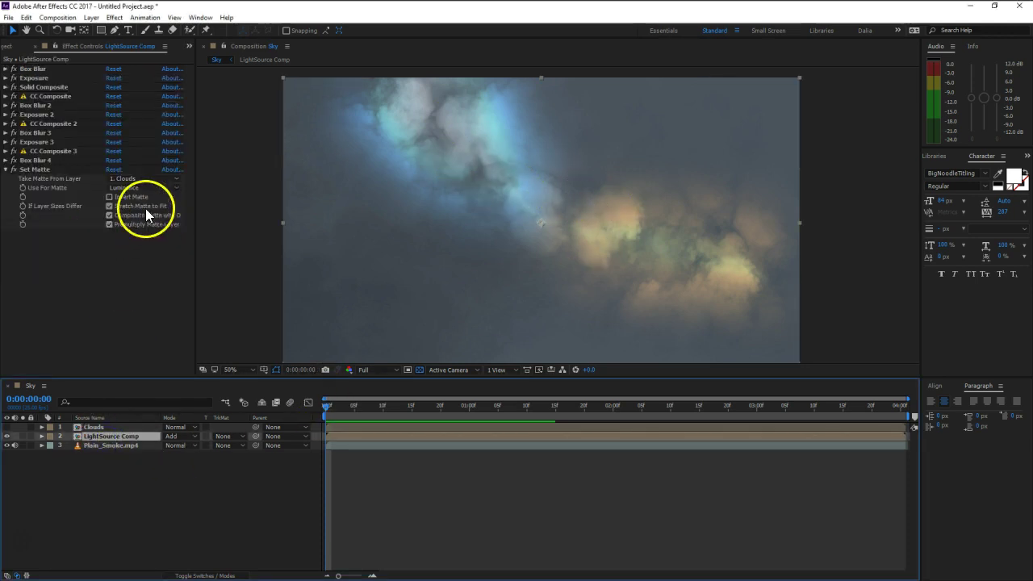
left_click(109, 197)
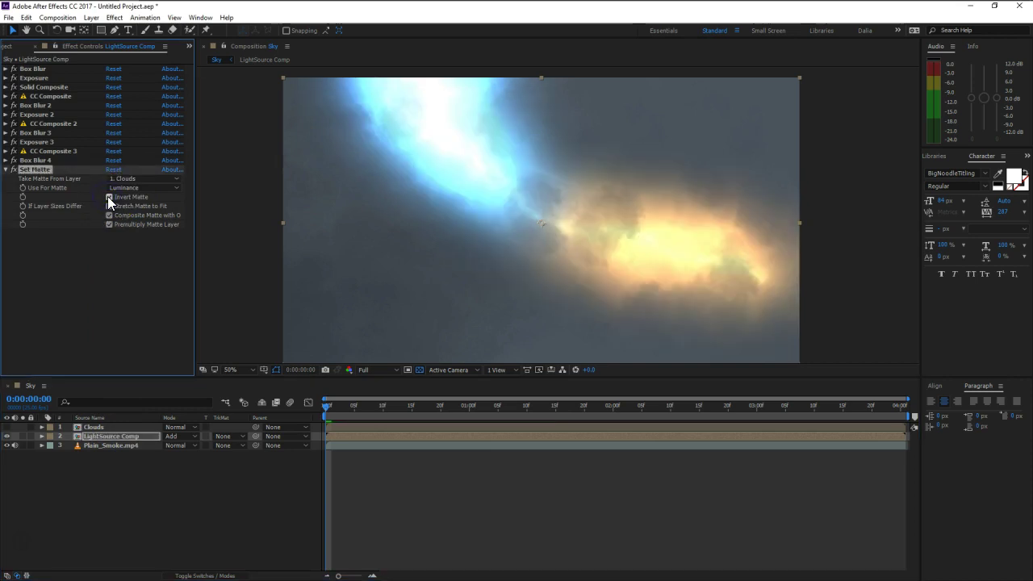
left_click(109, 197)
left_click(109, 197)
left_click(109, 197)
left_click(109, 196)
left_click(109, 196)
left_click(109, 197)
key("space")
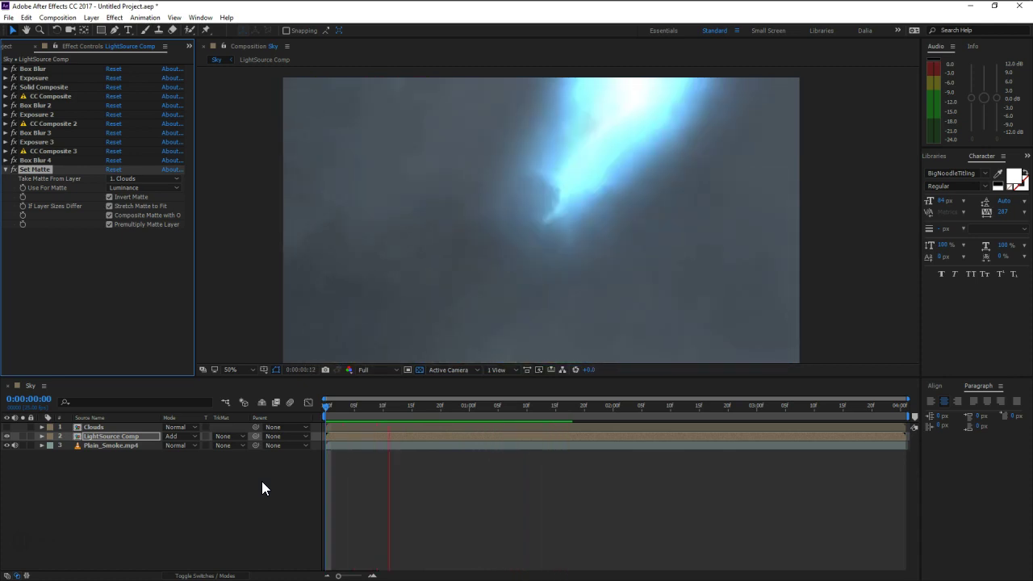
key("space")
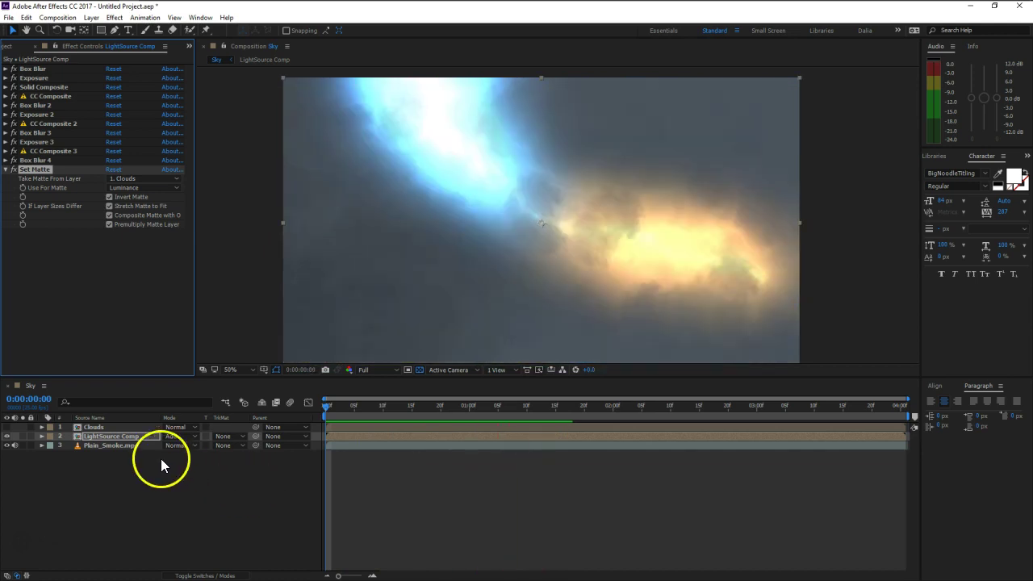
Step: Open LightSource Comp, check the lightning at 0:00:00:17, and return to the Sky composition
double_click(132, 438)
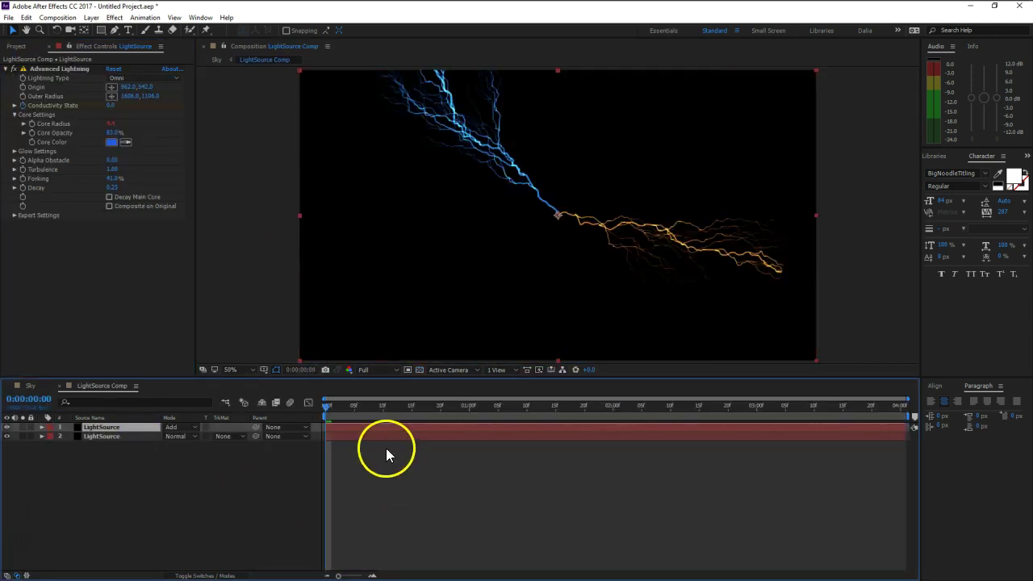
left_click(205, 507)
left_click_drag(327, 405, 424, 405)
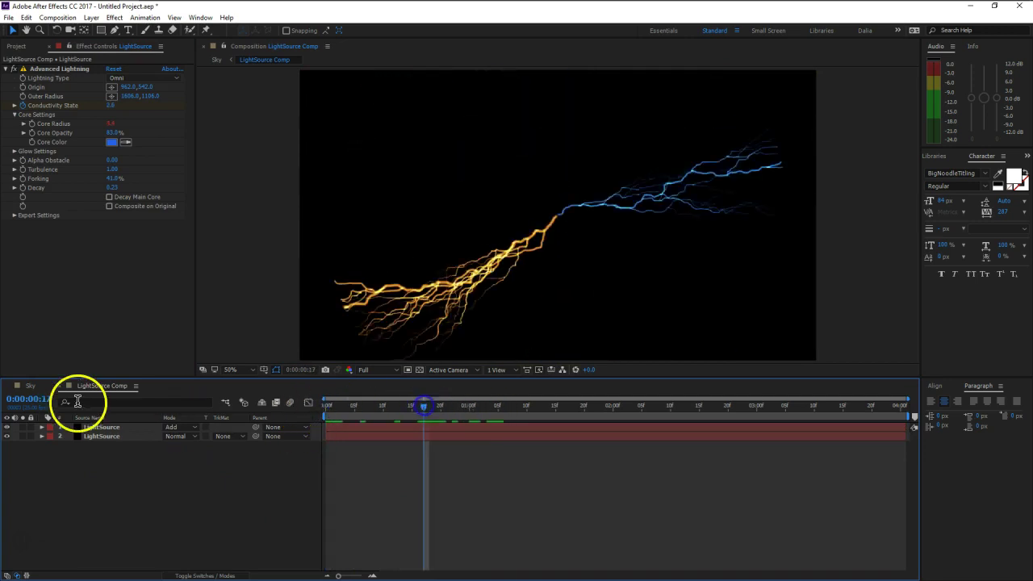
left_click(60, 385)
Step: Set the LightSource Comp layer's first Exposure effect to an Exposure of 8.24 and compare the result with it off and on
left_click(97, 436)
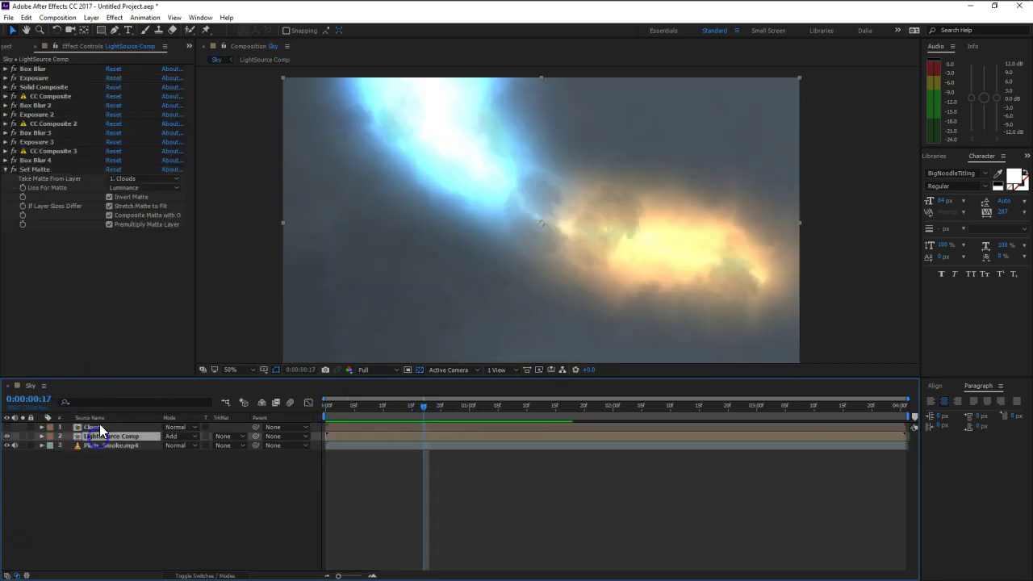
left_click(6, 77)
left_click_drag(116, 104, 51, 113)
left_click(13, 79)
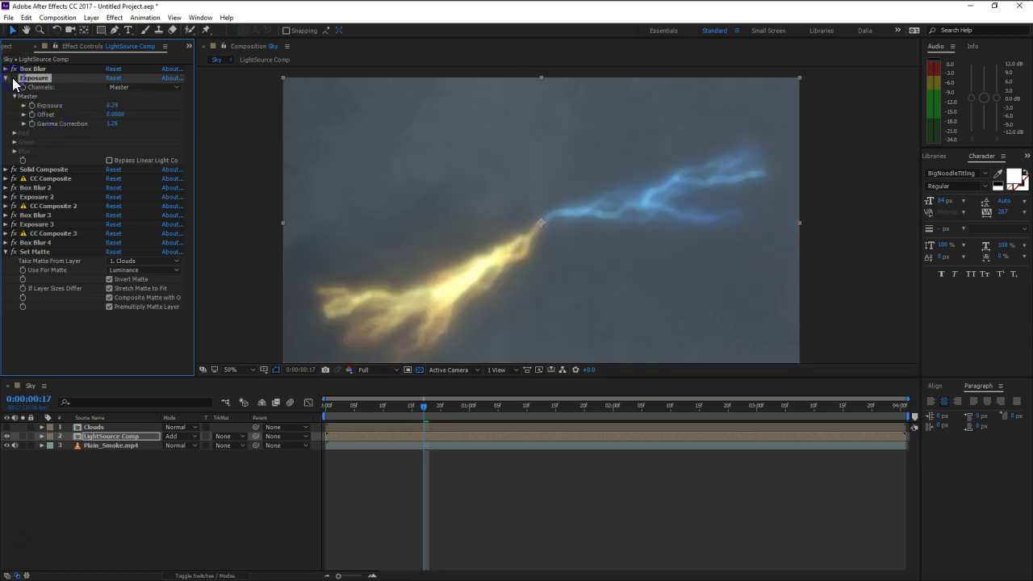
left_click(13, 78)
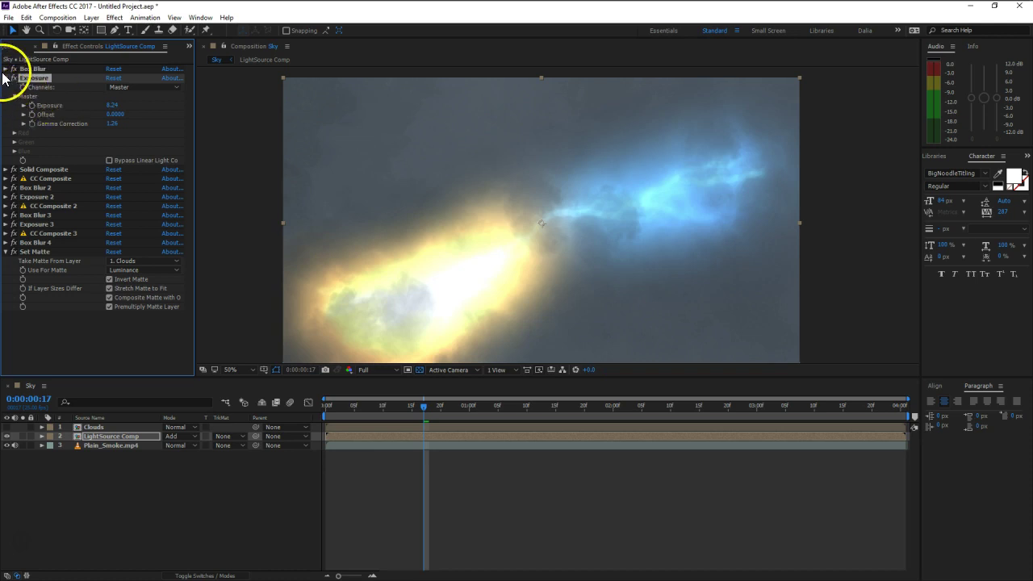
Step: Set the first Box Blur to radius 143 with 9 iterations, and Box Blur 2 to radius 46
left_click(6, 70)
mouse_move(113, 81)
left_mouse_down()
mouse_move(132, 79)
mouse_move(114, 88)
left_mouse_up()
left_click_drag(114, 88, 121, 88)
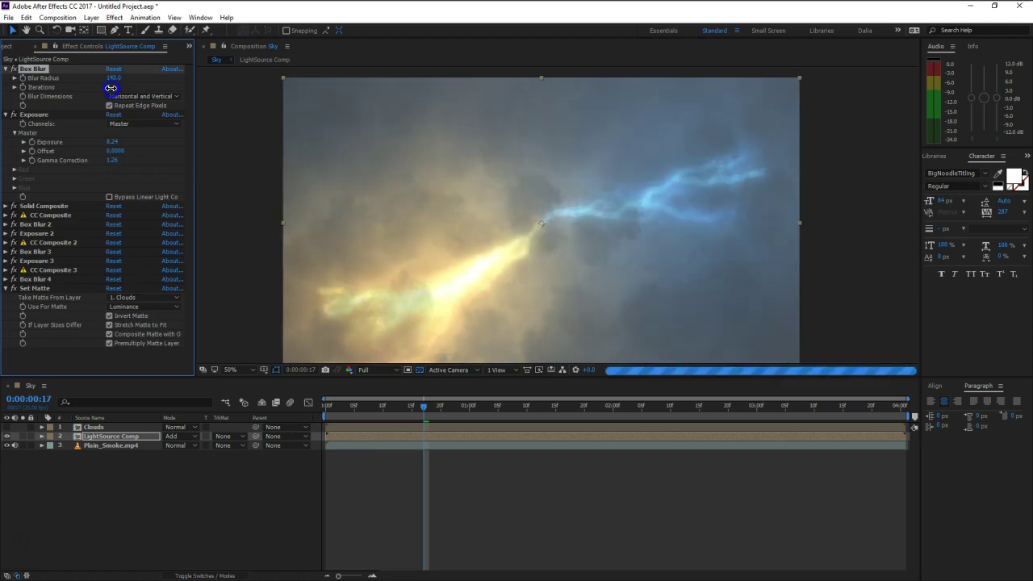
left_click(5, 225)
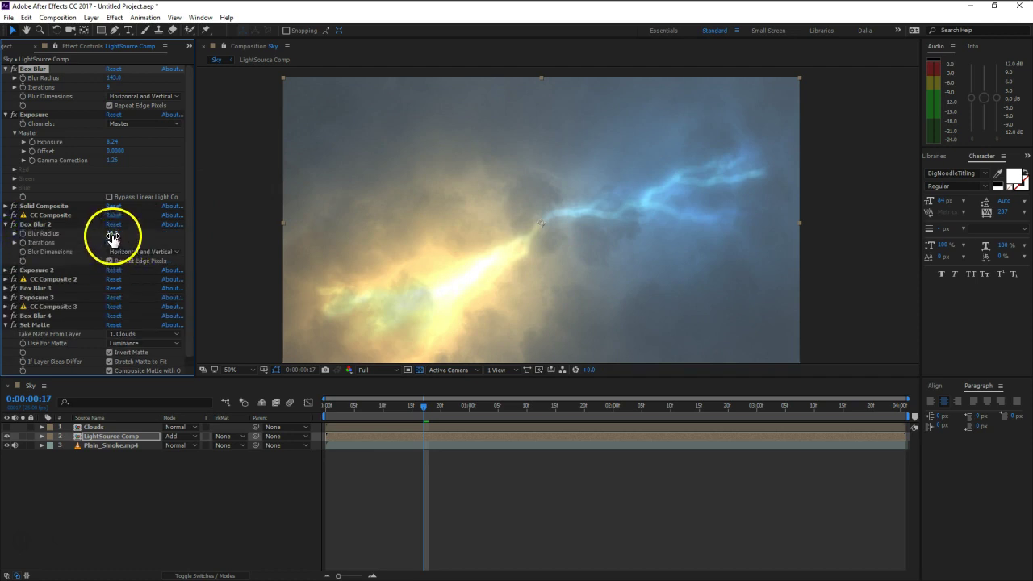
left_click_drag(113, 236, 118, 233)
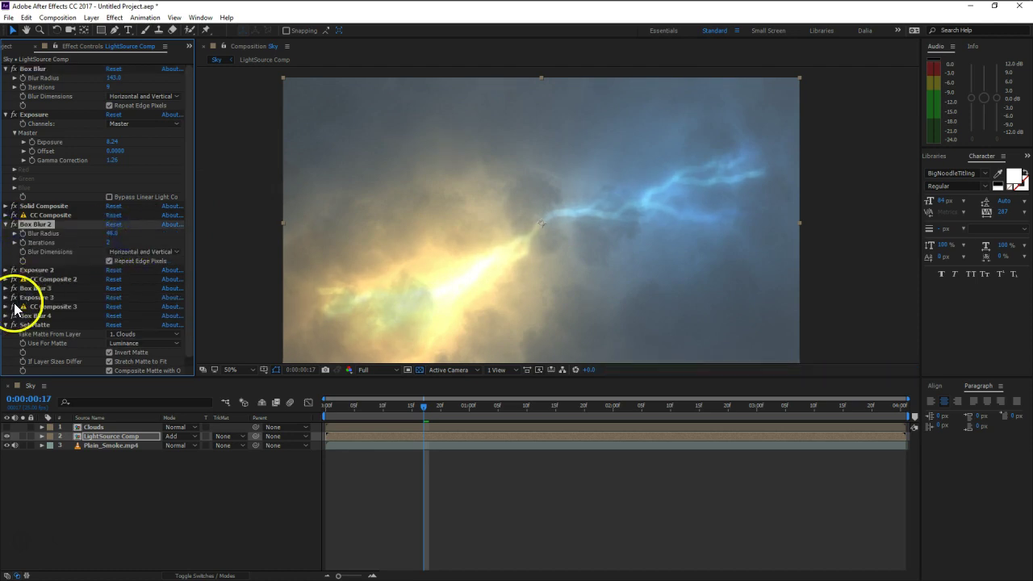
Step: Set the blur radius of Box Blur 3 to 26 and of Box Blur 4 to 28
scroll(8, 295, "down", 1)
left_click(5, 279)
scroll(49, 296, "down", 3)
left_click_drag(113, 253, 118, 252)
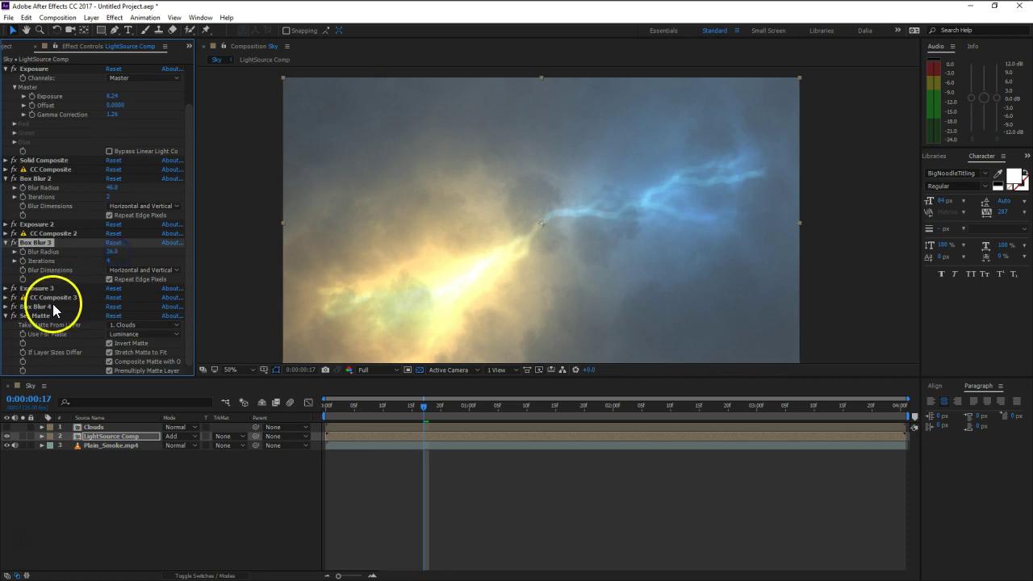
left_click(6, 307)
left_click_drag(112, 315, 127, 321)
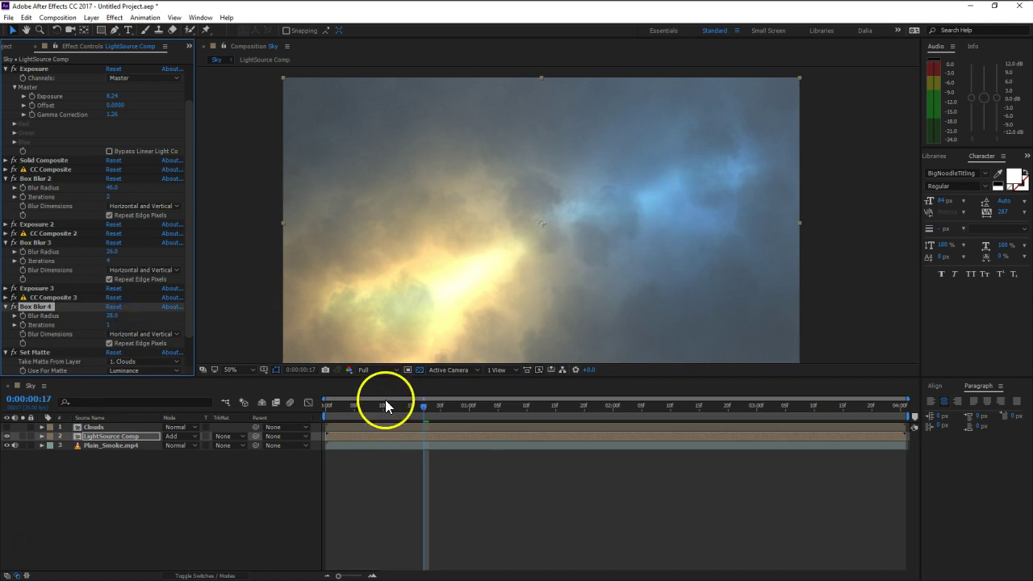
Step: Preview the softened light animation in Sky from its first frame
left_click_drag(385, 399, 315, 417)
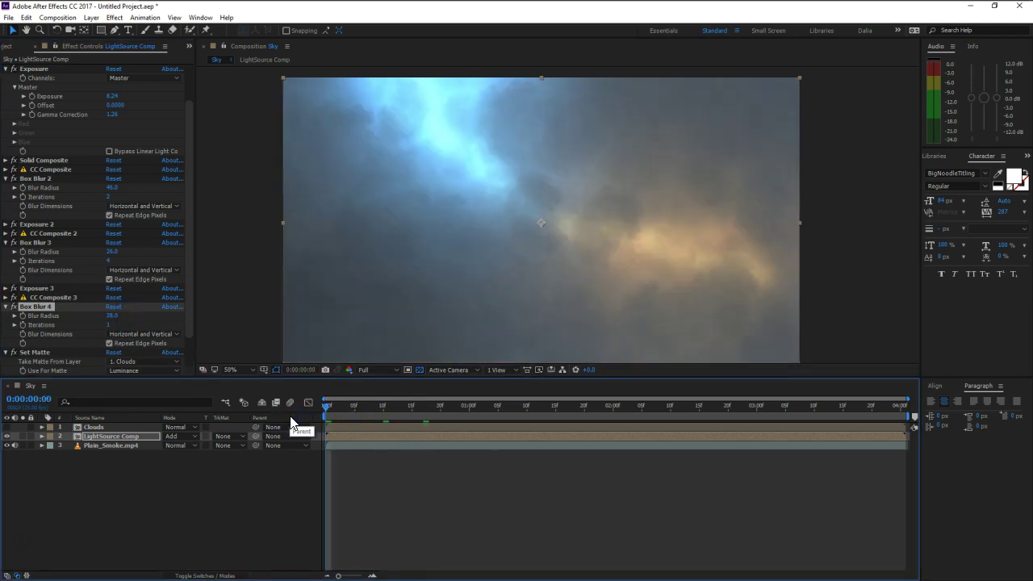
key("space")
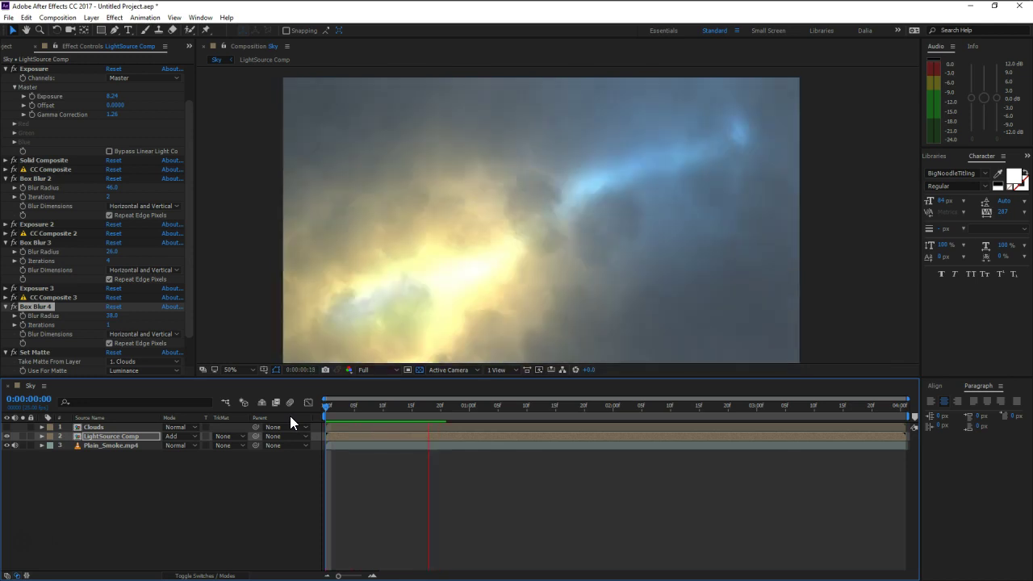
key("space")
Step: Create an adjustment layer in Sky and place it between the Clouds and LightSource Comp layers
left_click(81, 468)
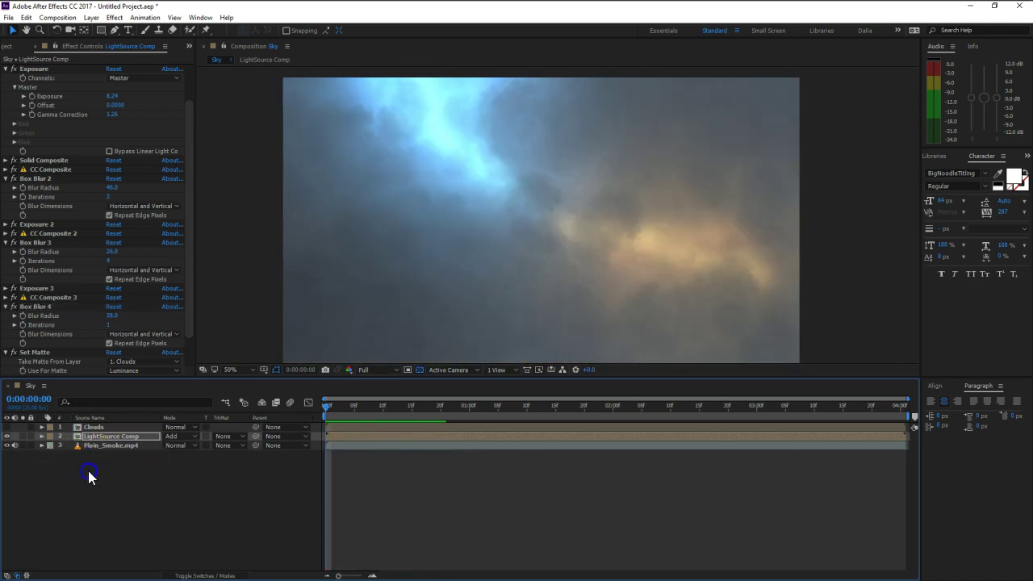
key("ctrl+alt+y")
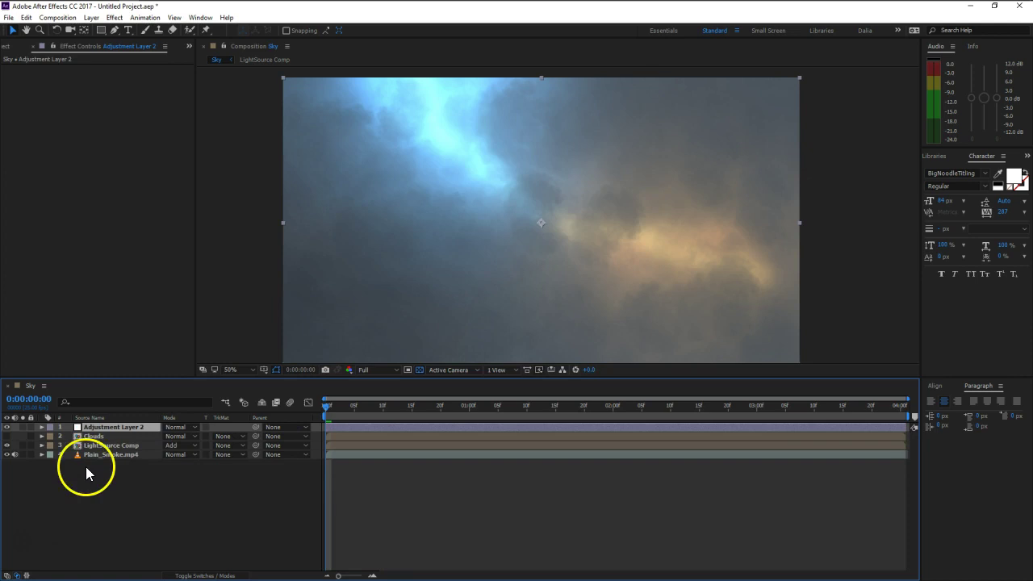
left_click_drag(104, 427, 105, 443)
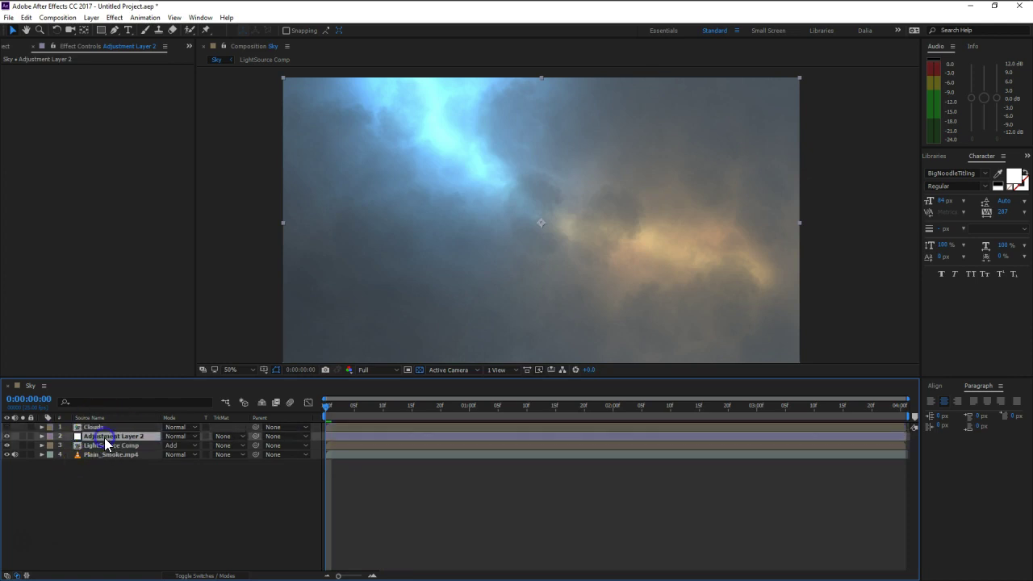
Step: Add a Curves effect to the adjustment layer and bend its RGB curve into a contrast-boosting S shape
key("ctrl+space")
type("curv")
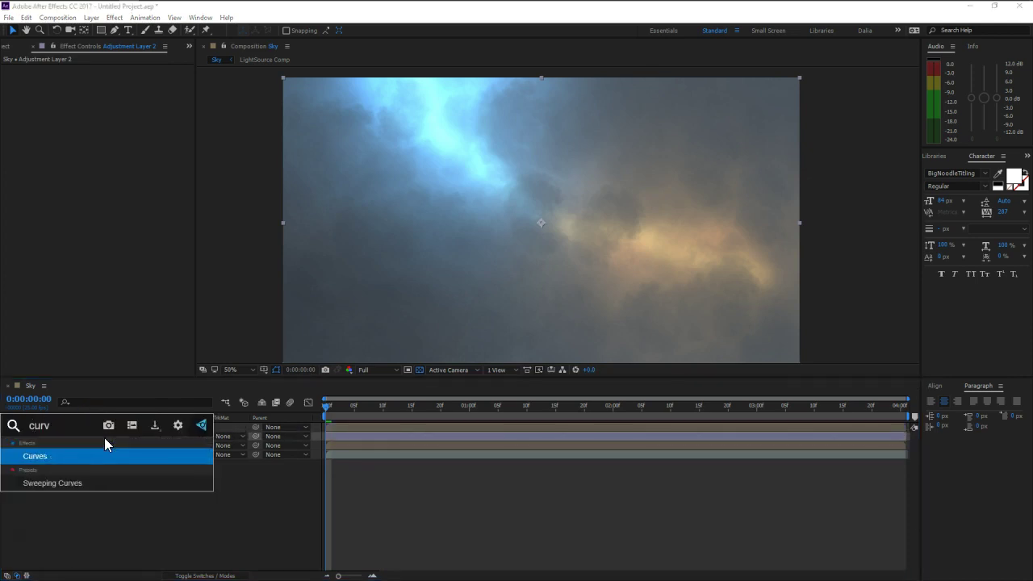
key("Return")
left_click_drag(58, 211, 69, 223)
left_click_drag(104, 173, 108, 156)
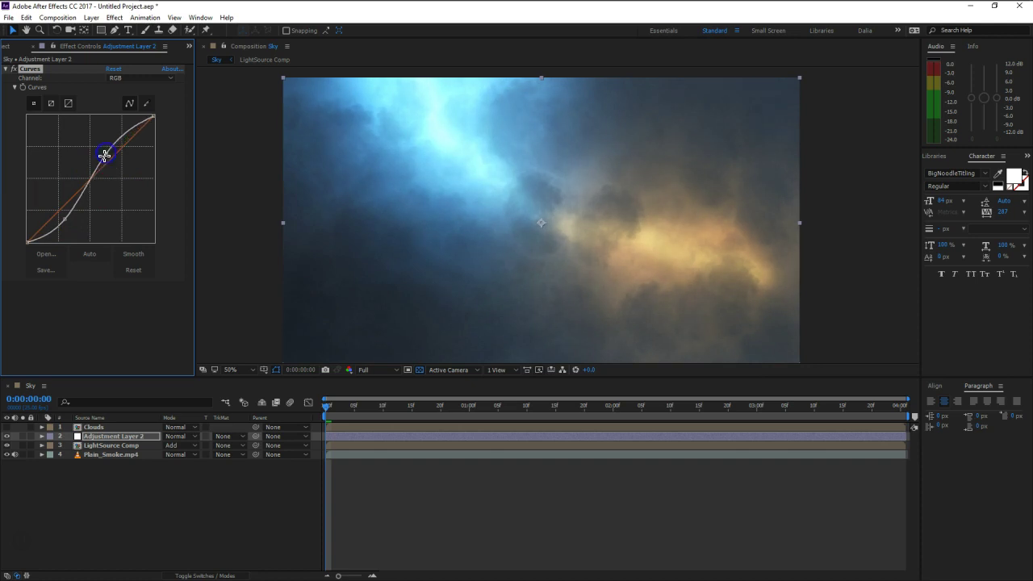
Step: Add a Glow effect to the adjustment layer, greatly widen its glow radius and lower its intensity to 0.2
key("ctrl+space")
type("glow")
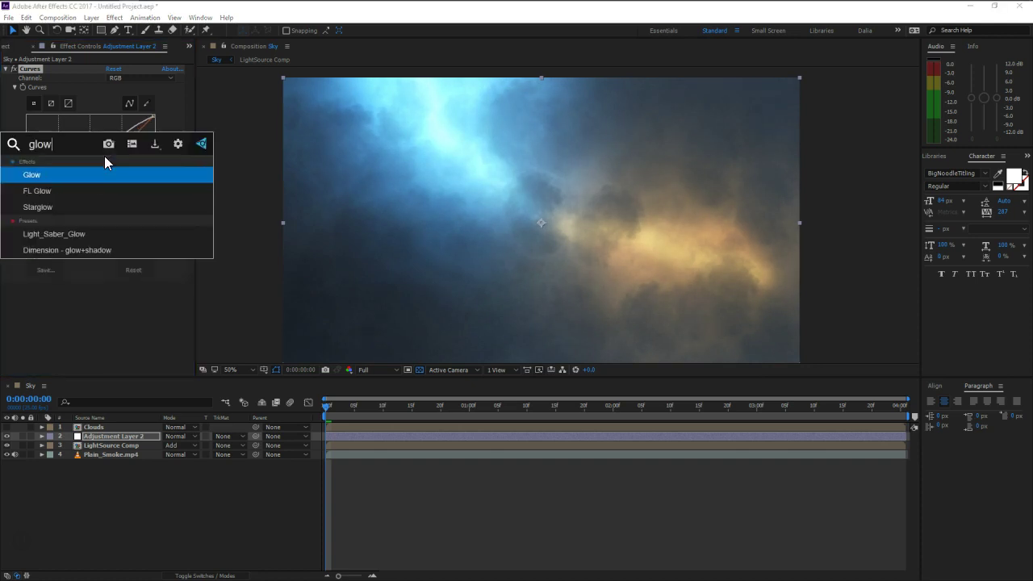
key("Return")
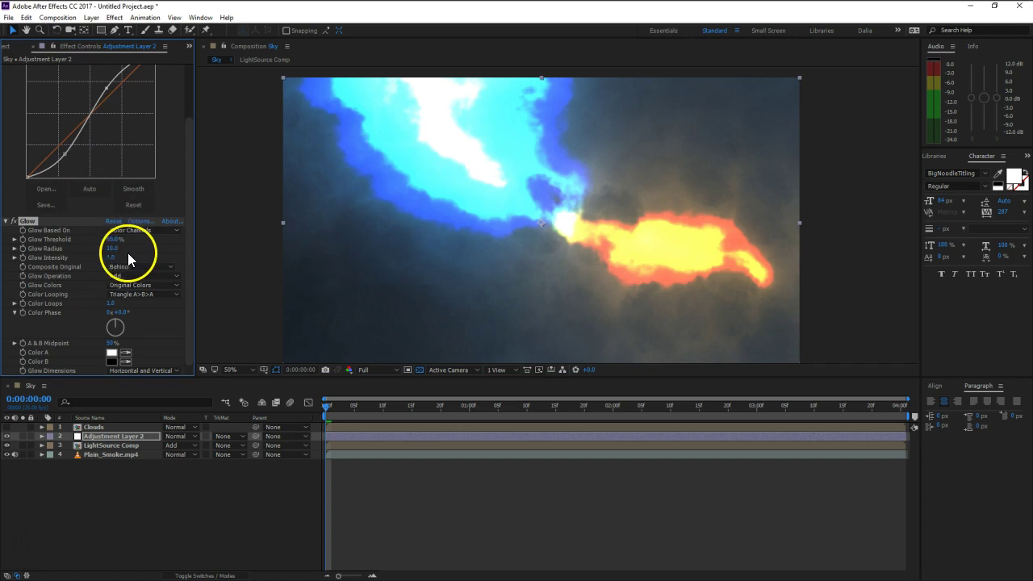
left_click_drag(112, 251, 422, 240)
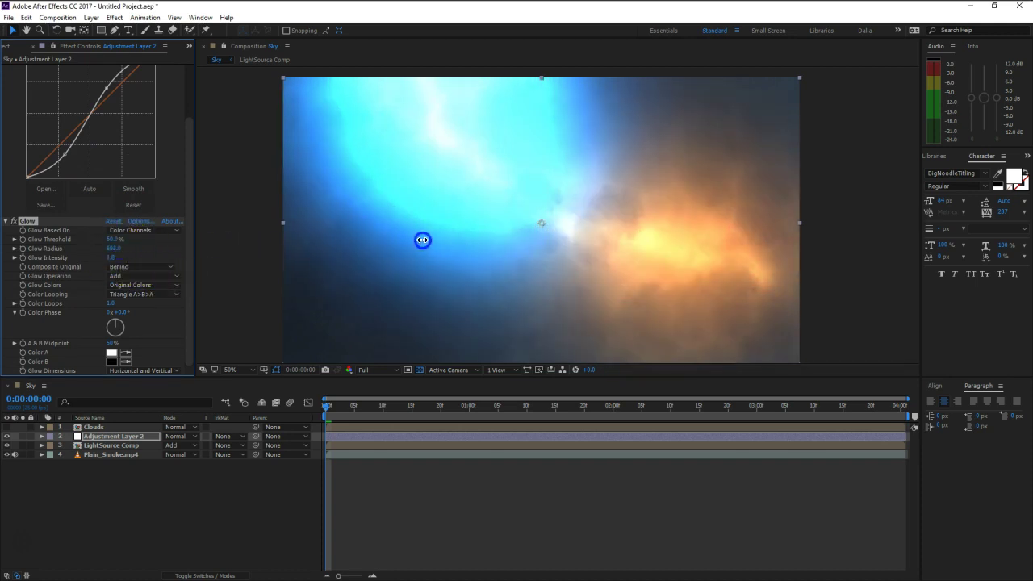
left_click(114, 257)
key("Return")
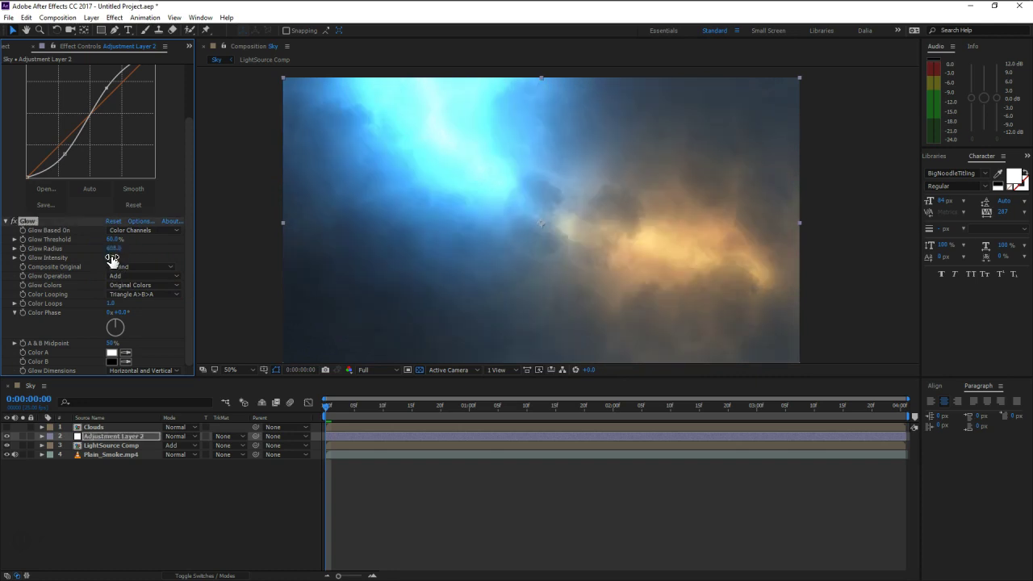
Step: Set the Glow's threshold to 87.1%, radius to 189 and intensity to 0.1, and preview the Sky animation
mouse_move(114, 239)
left_mouse_down()
mouse_move(177, 232)
mouse_move(78, 249)
mouse_move(111, 234)
mouse_move(62, 234)
mouse_move(125, 242)
left_mouse_up()
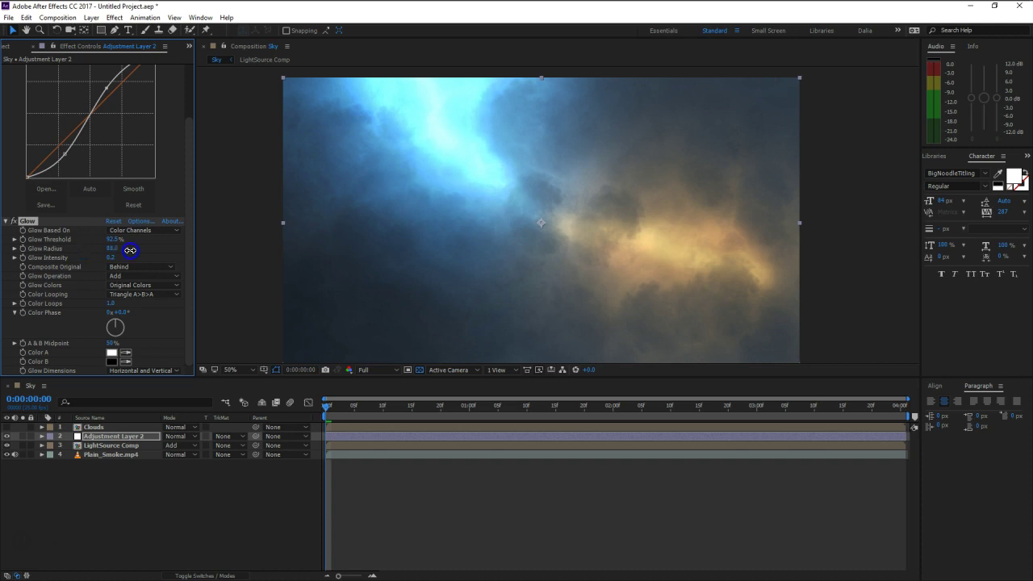
left_click_drag(124, 244, 40, 243)
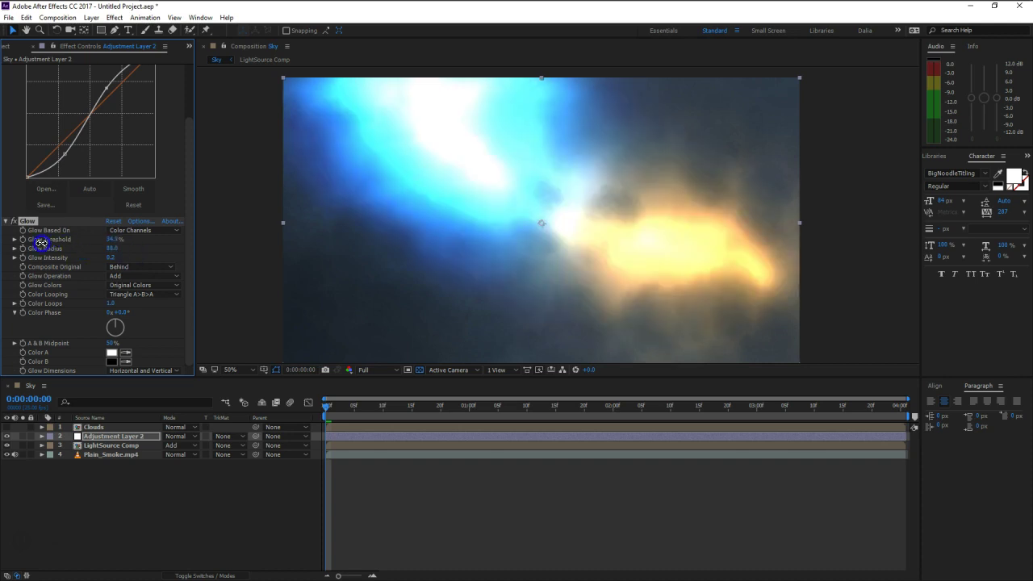
left_click_drag(111, 248, 166, 251)
left_click(113, 259)
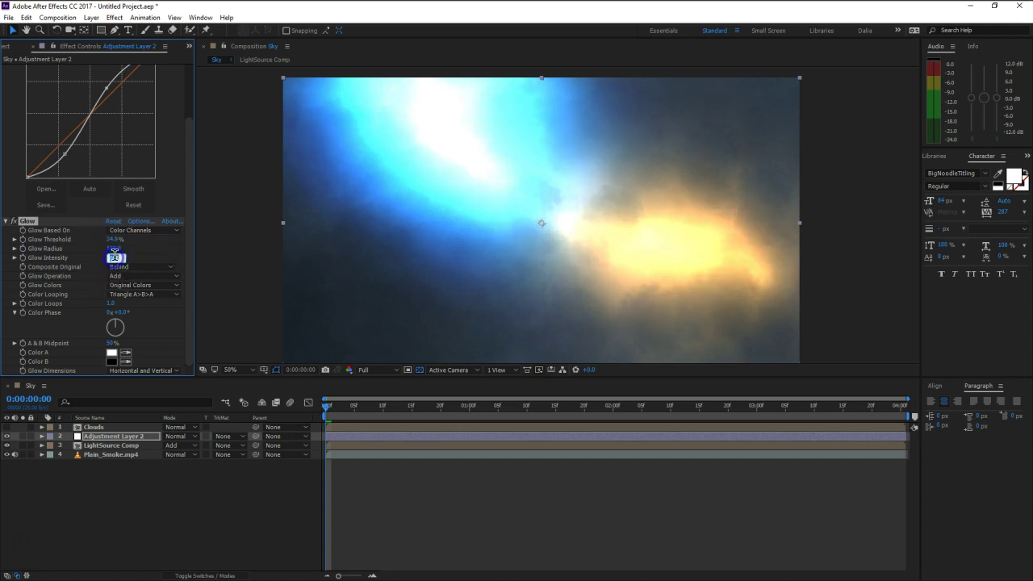
type("0.8")
key("Return")
left_click(114, 295)
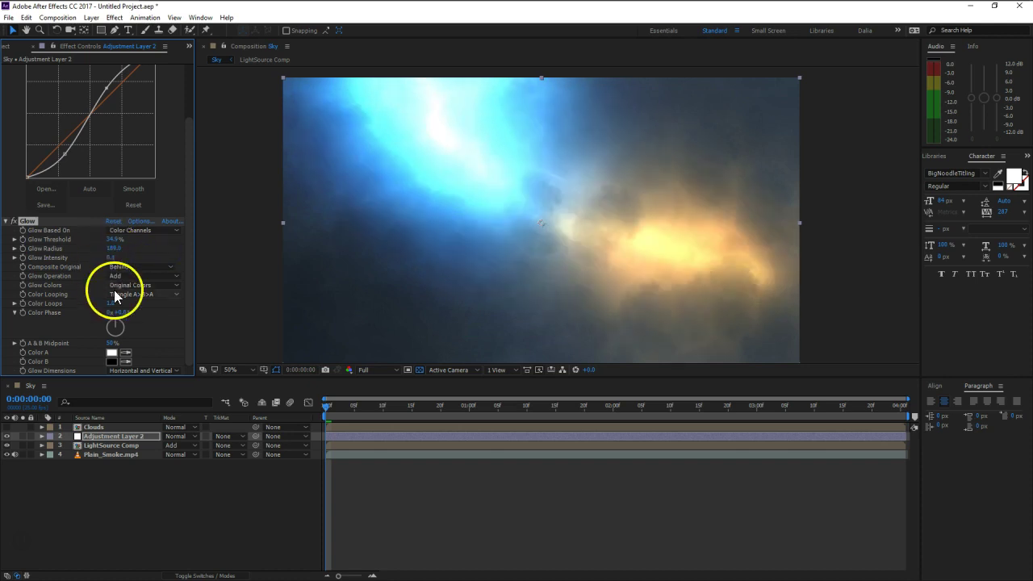
left_click_drag(113, 242, 184, 241)
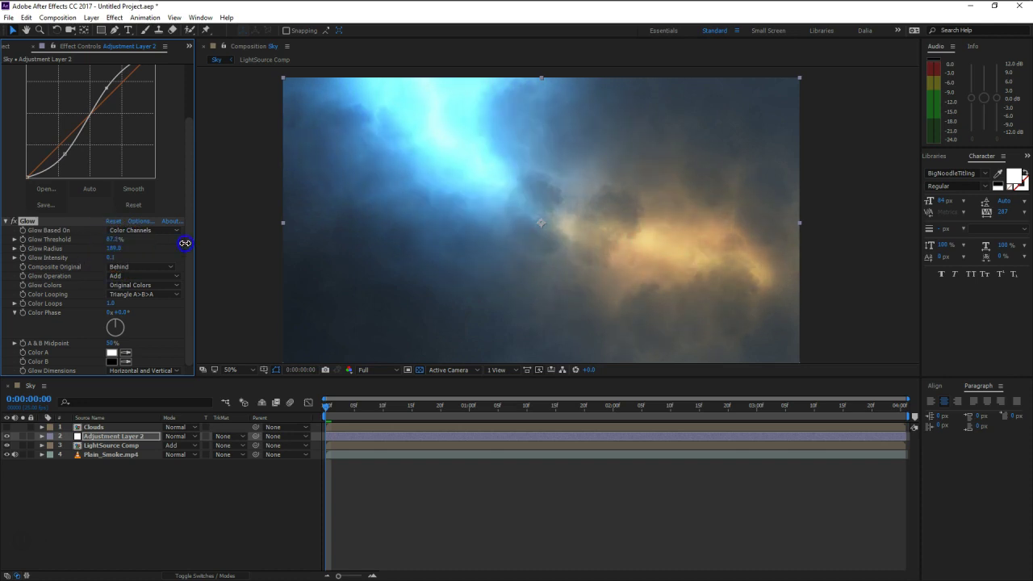
key("space")
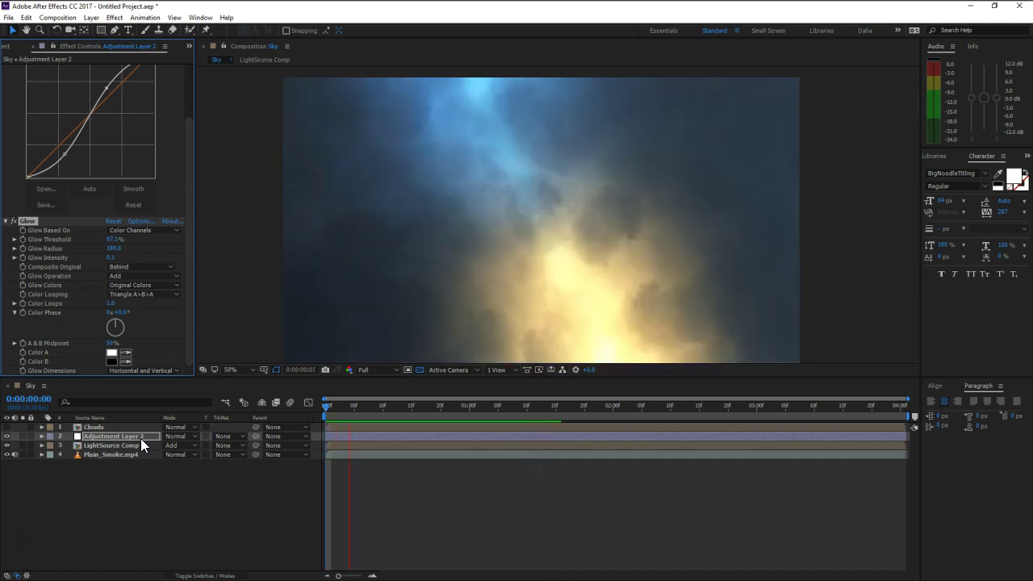
key("space")
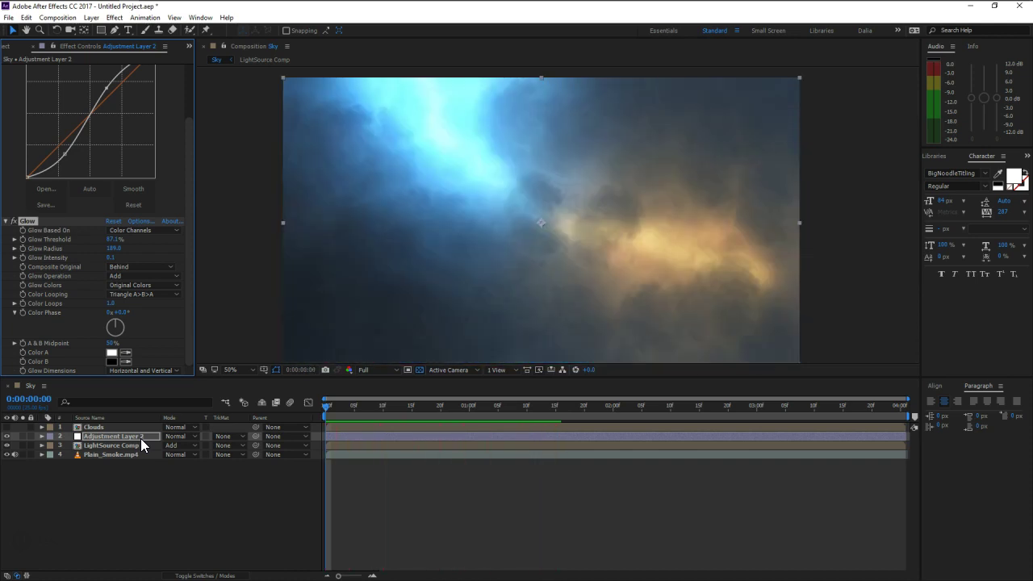
Step: Open the Clouds composition and set rotation keyframes on all Smoke_Sprite.jpg layers at the first frame
left_click(113, 426)
double_click(114, 427)
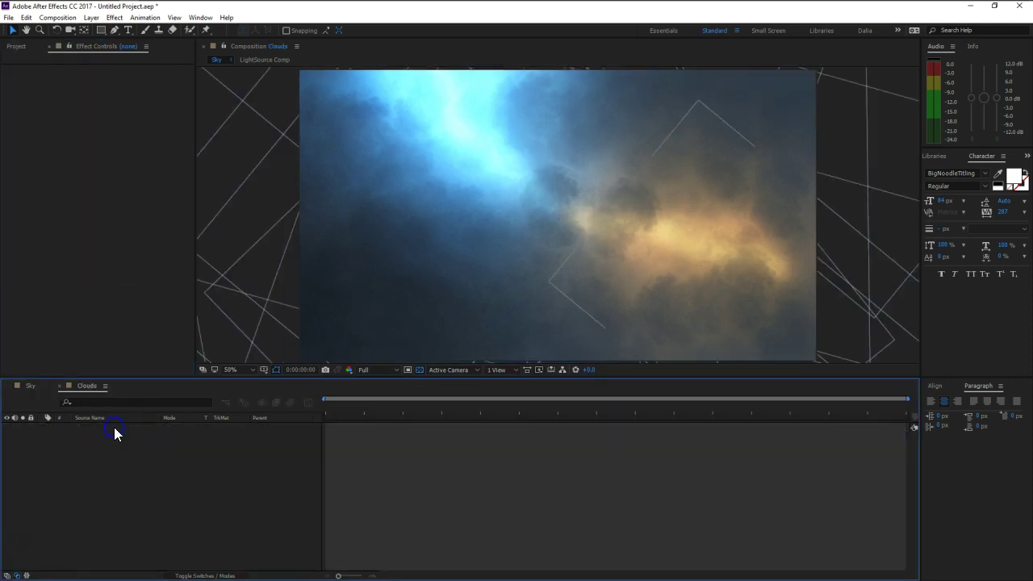
left_click_drag(111, 427, 121, 570)
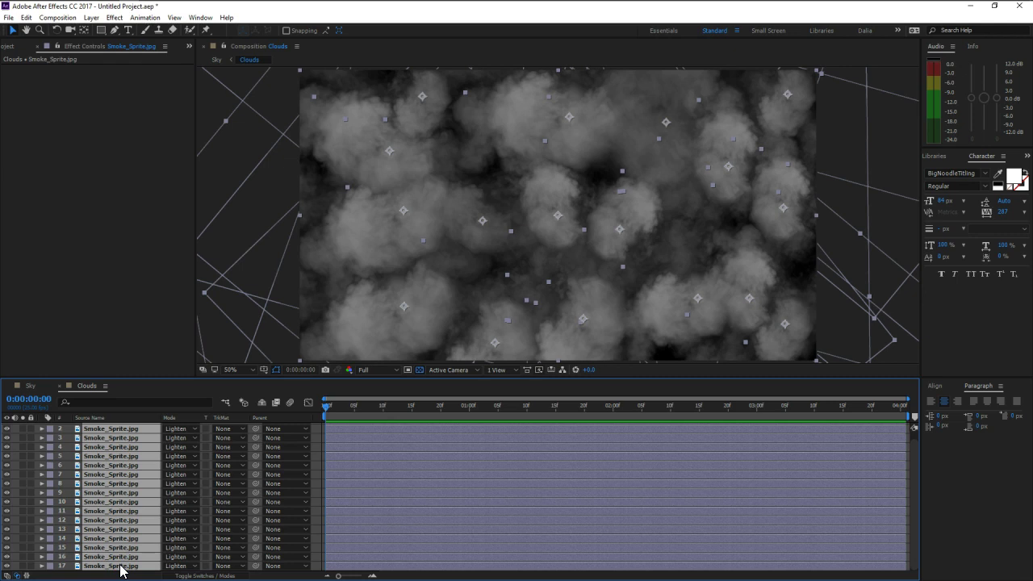
key("r")
mouse_move(190, 530)
left_mouse_down()
mouse_move(110, 484)
mouse_move(68, 443)
left_mouse_up()
left_click(69, 436)
Step: Rotate all the smoke sprites together at 0:00:04:00, bringing the topmost layer to 25.5°, and preview the motion
left_click_drag(328, 406, 912, 423)
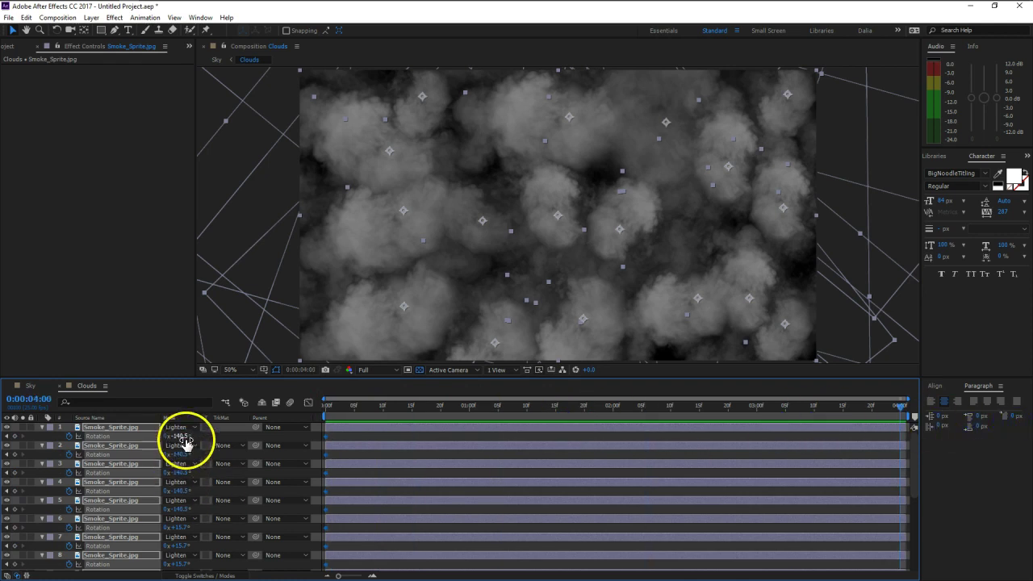
left_click_drag(183, 435, 478, 449)
left_click_drag(367, 407, 270, 415)
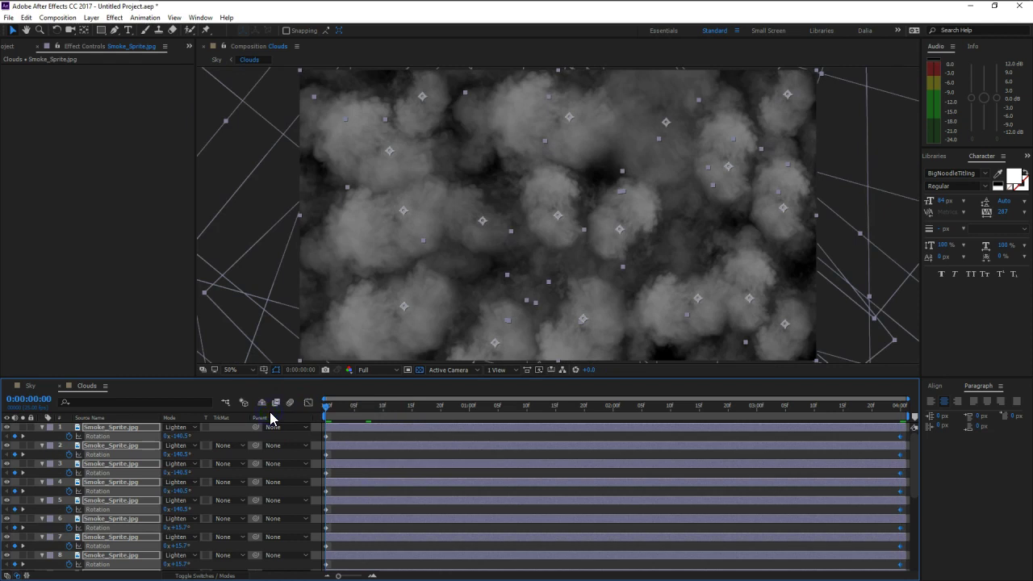
key("space")
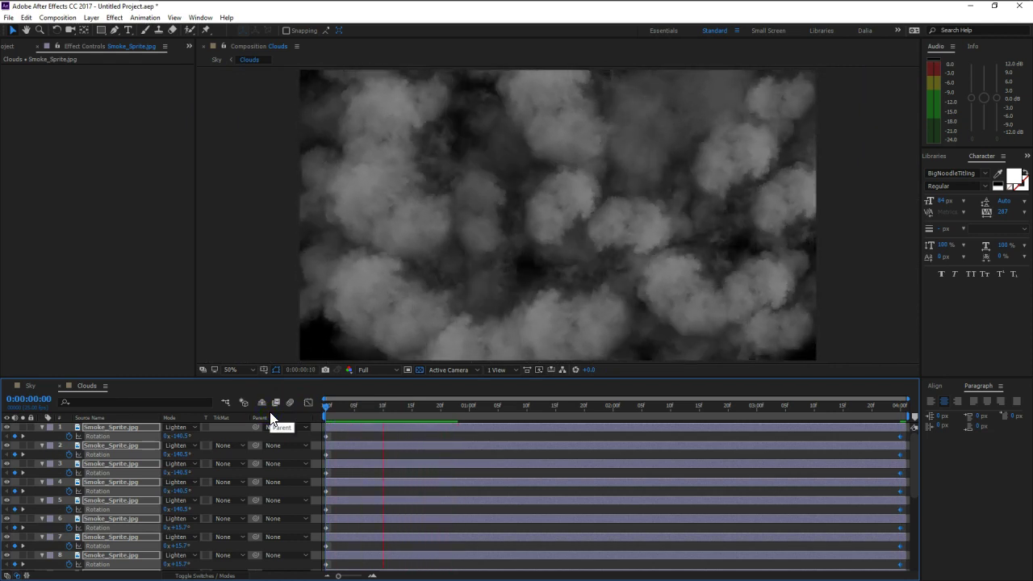
key("space")
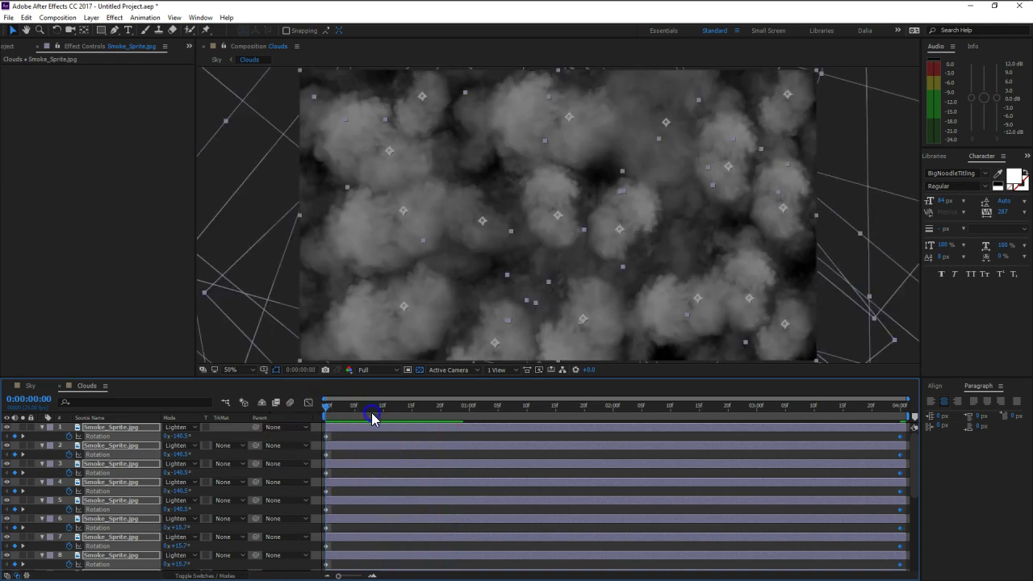
Step: Increase the sprites' end rotation at 0:00:04:00 so the topmost layer reaches 349.5°
key("End")
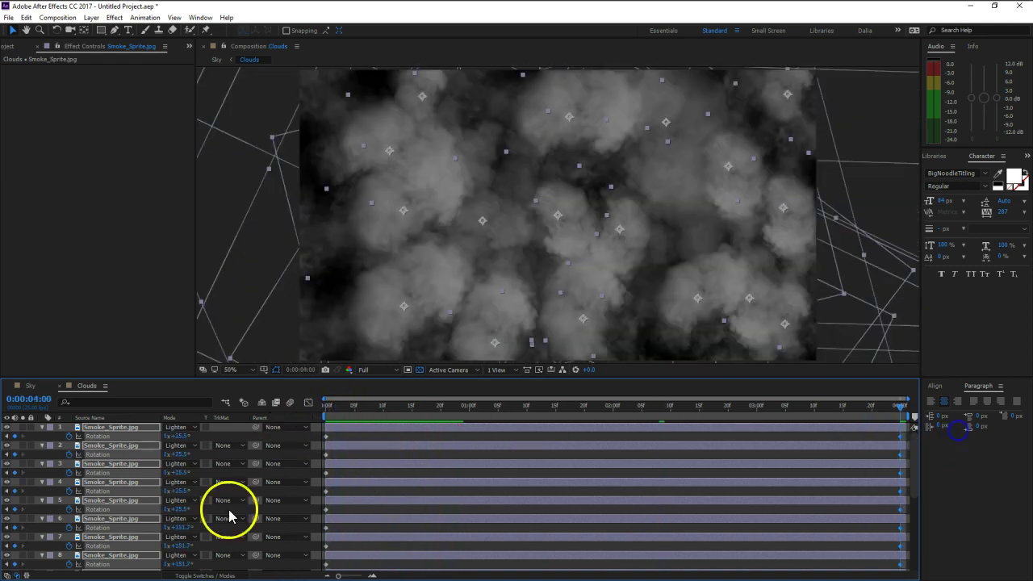
left_click_drag(179, 436, 161, 438)
key("Home")
left_click_drag(393, 409, 917, 420)
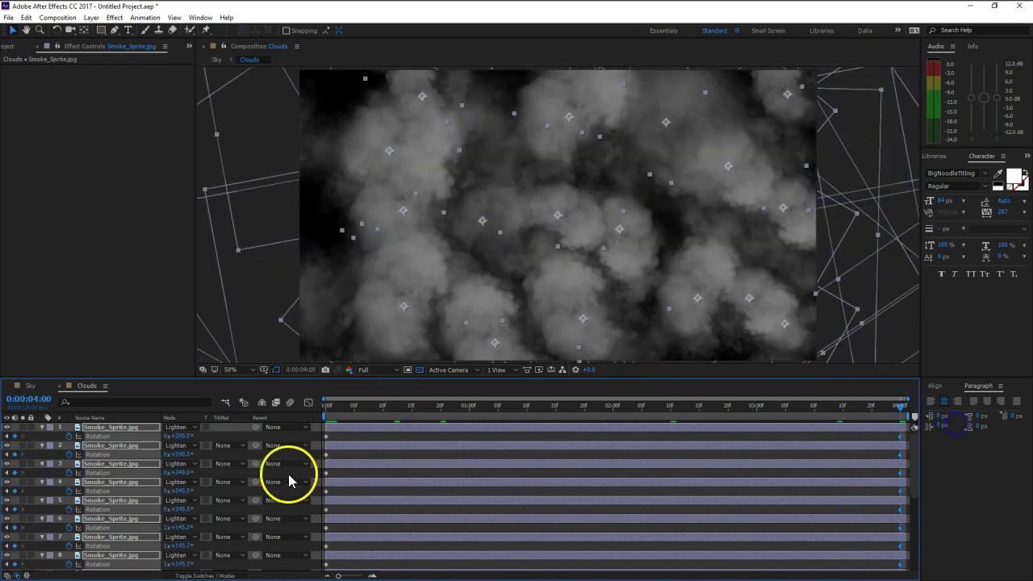
Step: Duplicate the topmost Smoke_Sprite.jpg layer and move the copy over the dark gap near the frame's upper-left corner
scroll(169, 492, "down", 5)
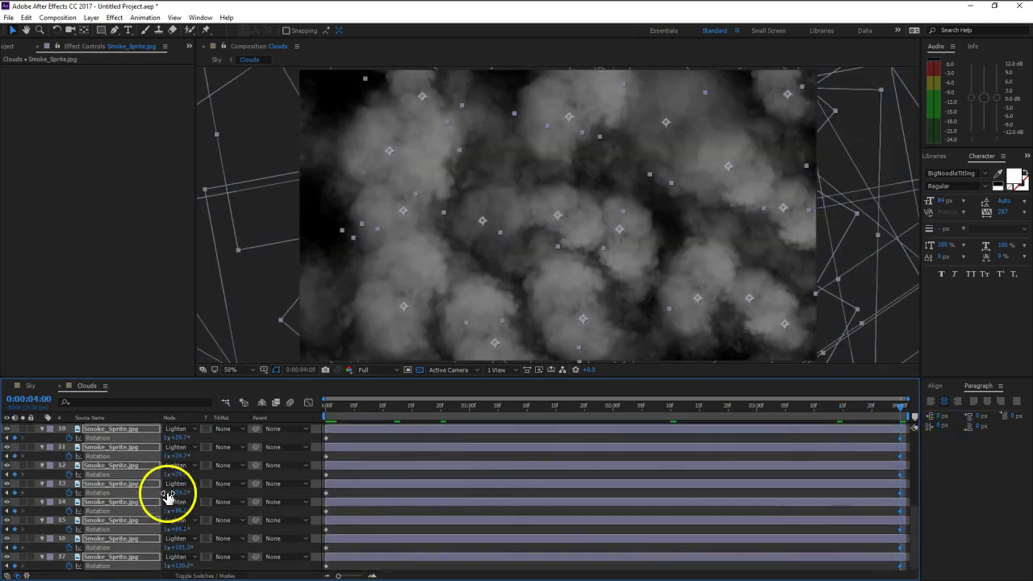
left_click(133, 559)
left_click(126, 558)
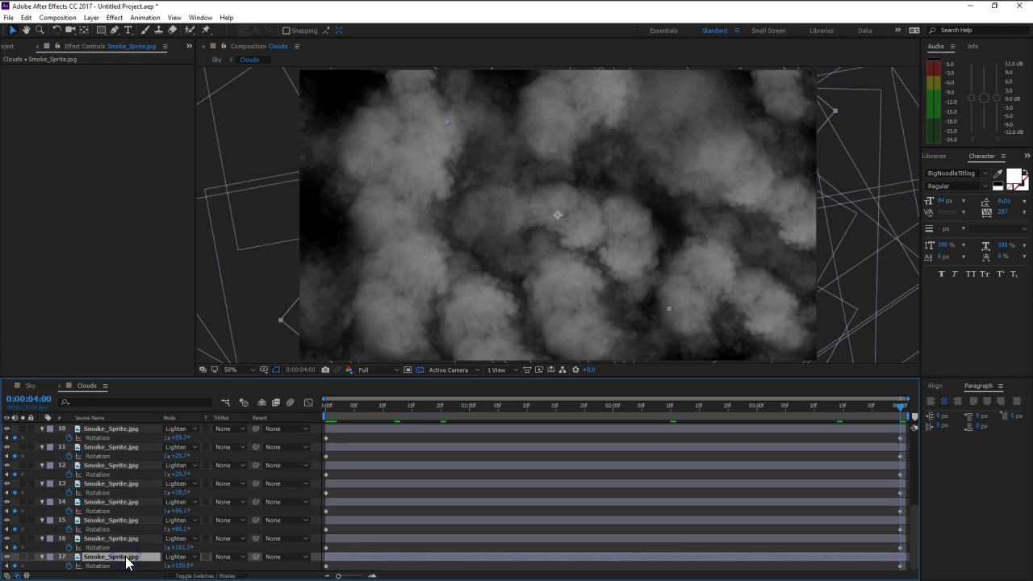
scroll(121, 556, "up", 5)
left_click(117, 466, "shift")
left_click(121, 428)
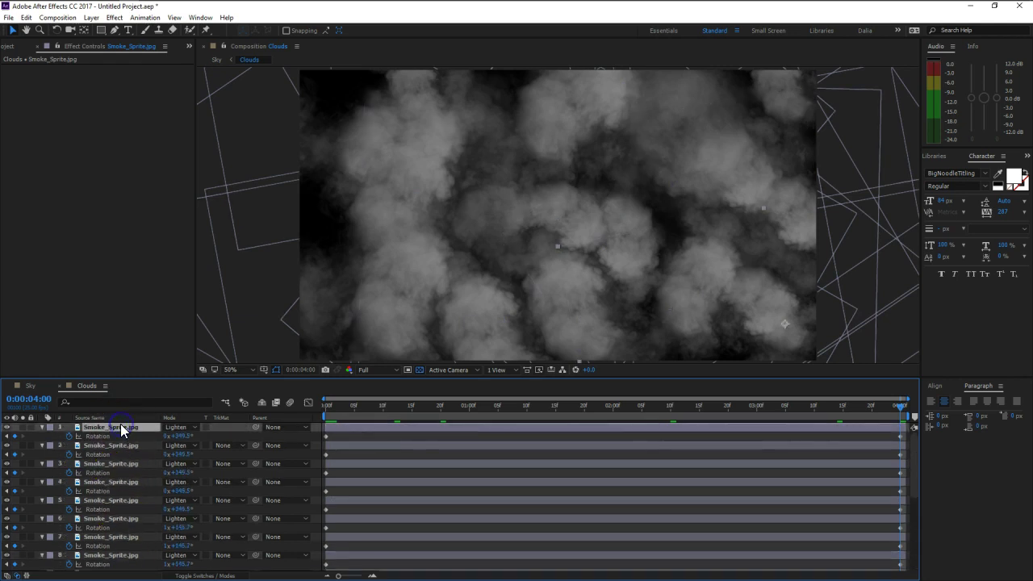
key("r")
left_click(507, 278)
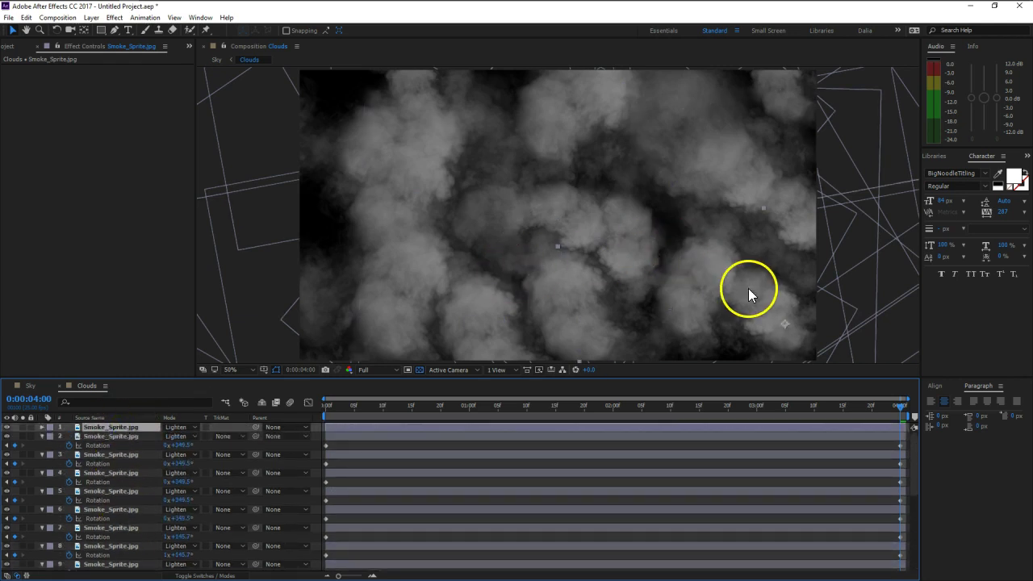
key("p")
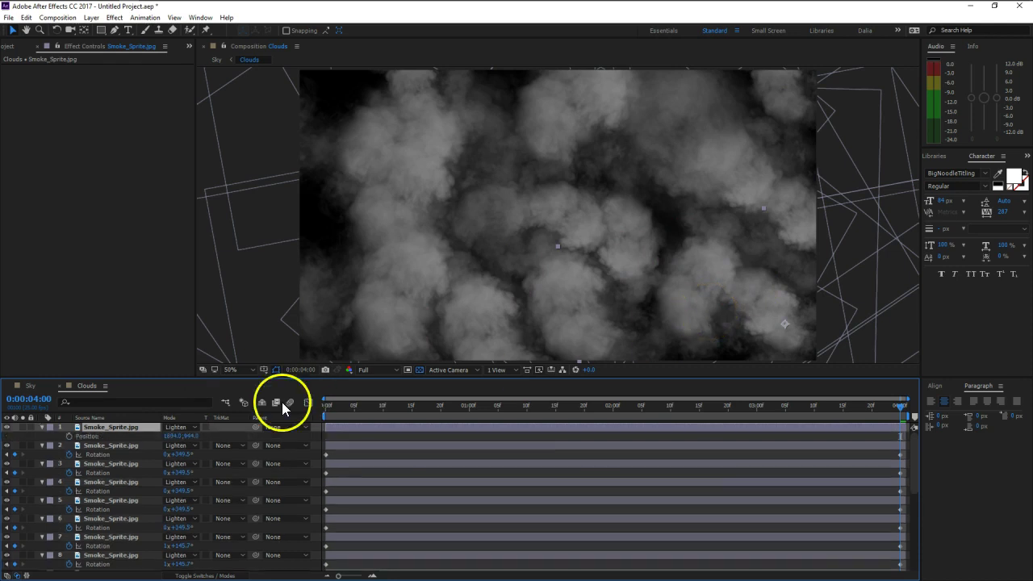
left_click_drag(172, 435, 158, 433)
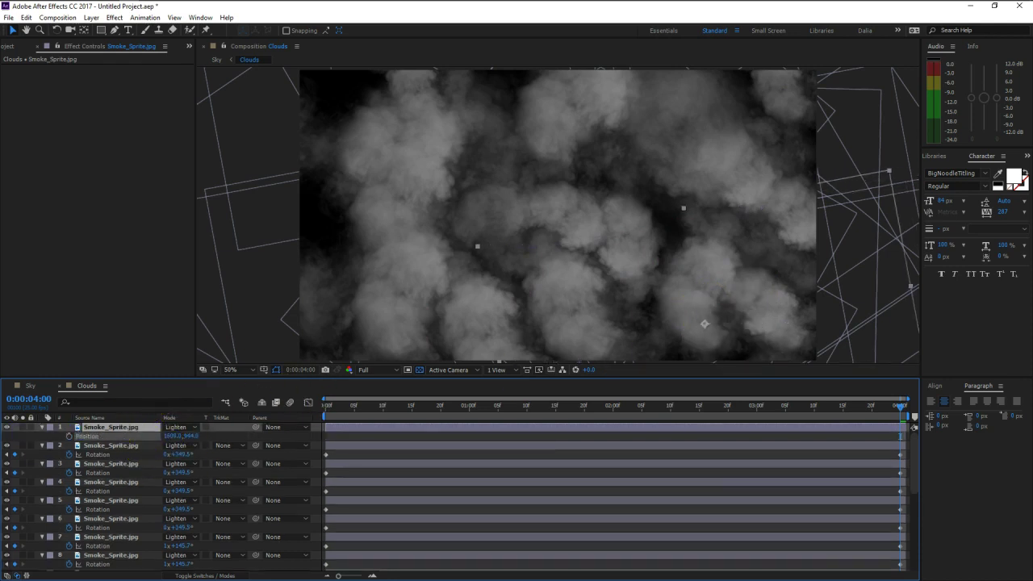
left_click_drag(705, 332, 346, 121)
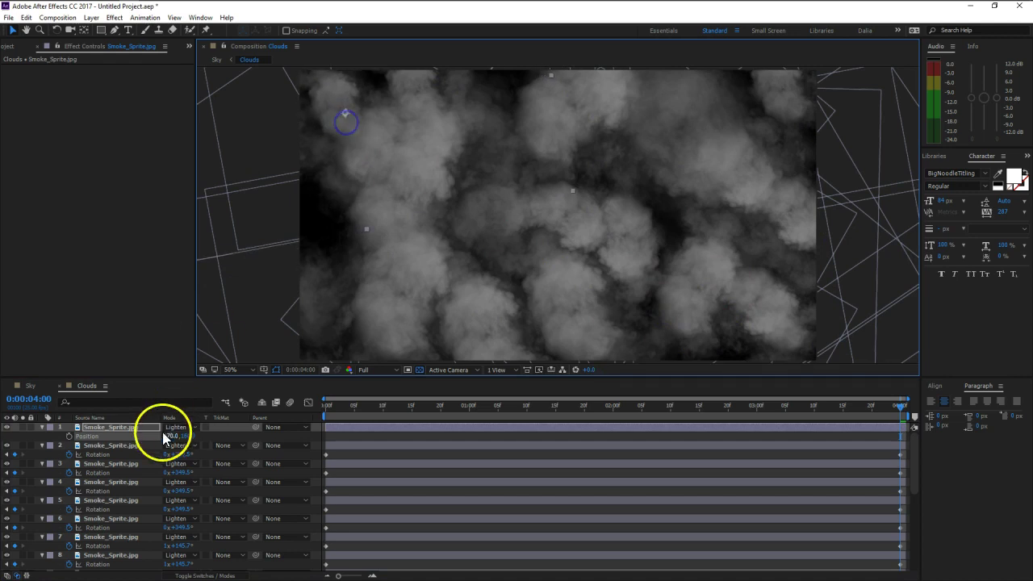
Step: Scale the duplicated smoke sprite to 132%
key("s")
left_click_drag(186, 436, 214, 435)
key("comma")
key("period")
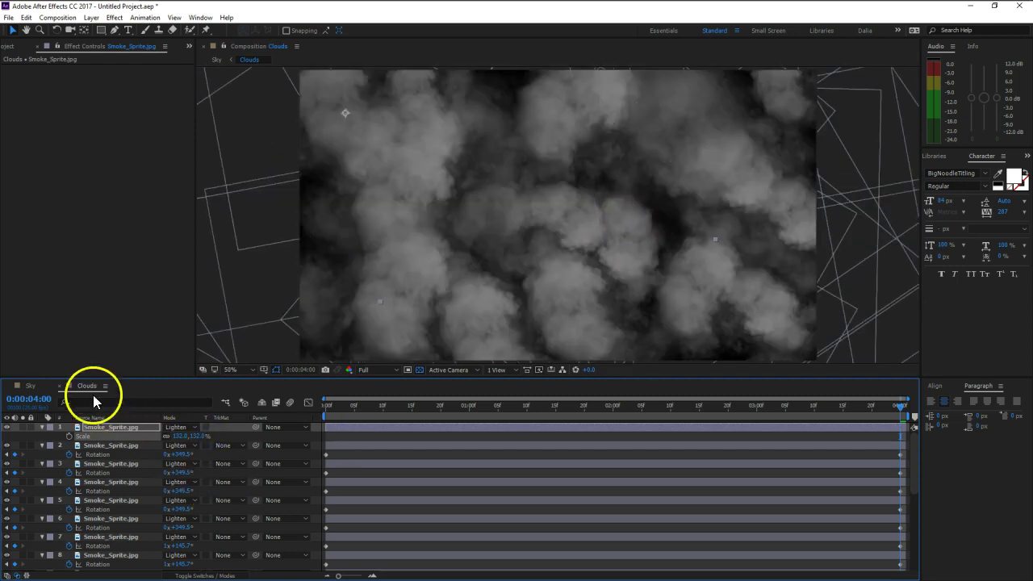
Step: Return to the Sky composition and preview the rotating clouds with the lightning glow from the first frame
left_click(30, 385)
left_click(277, 435)
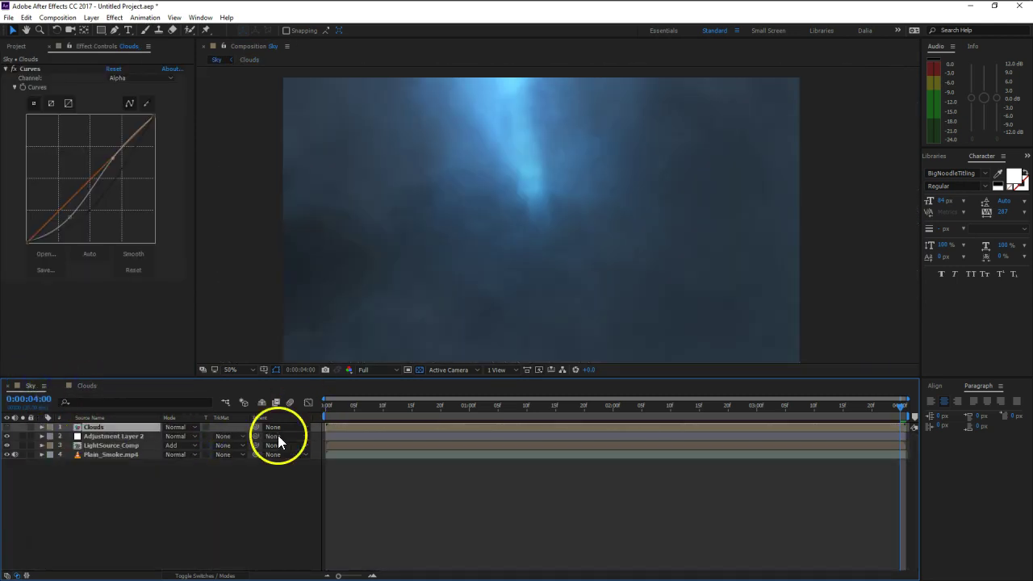
left_click(330, 407)
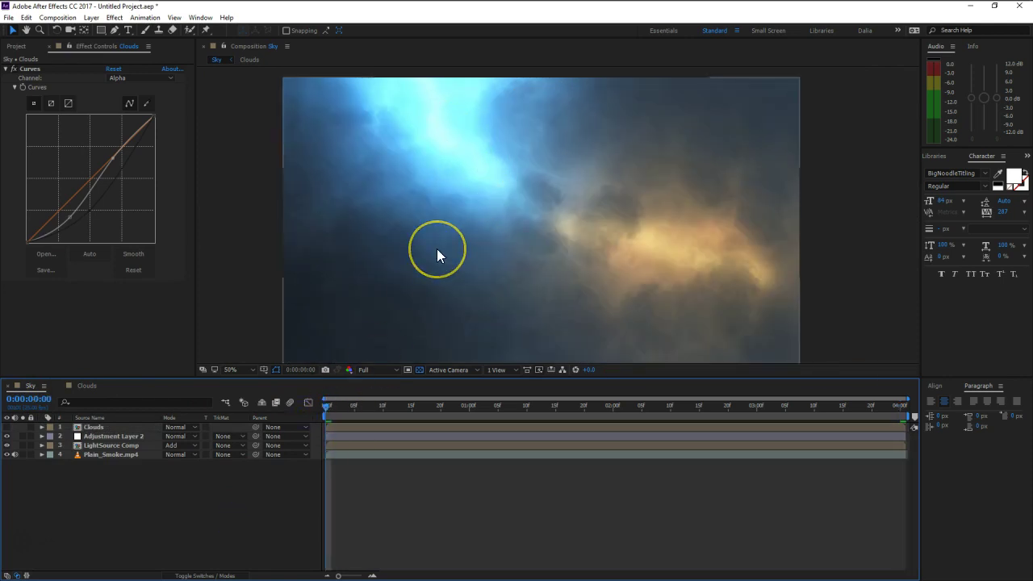
key("space")
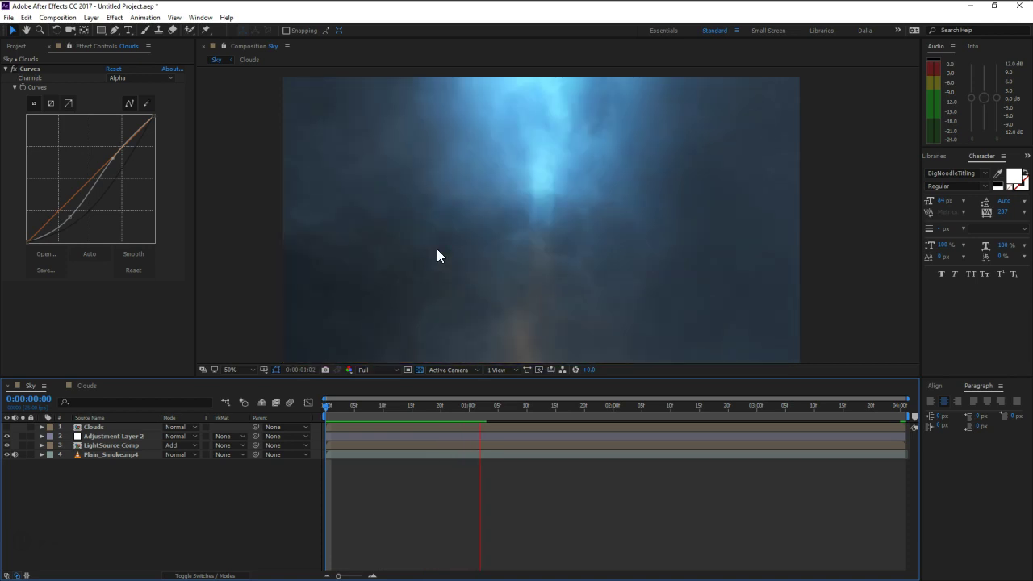
left_click(404, 256)
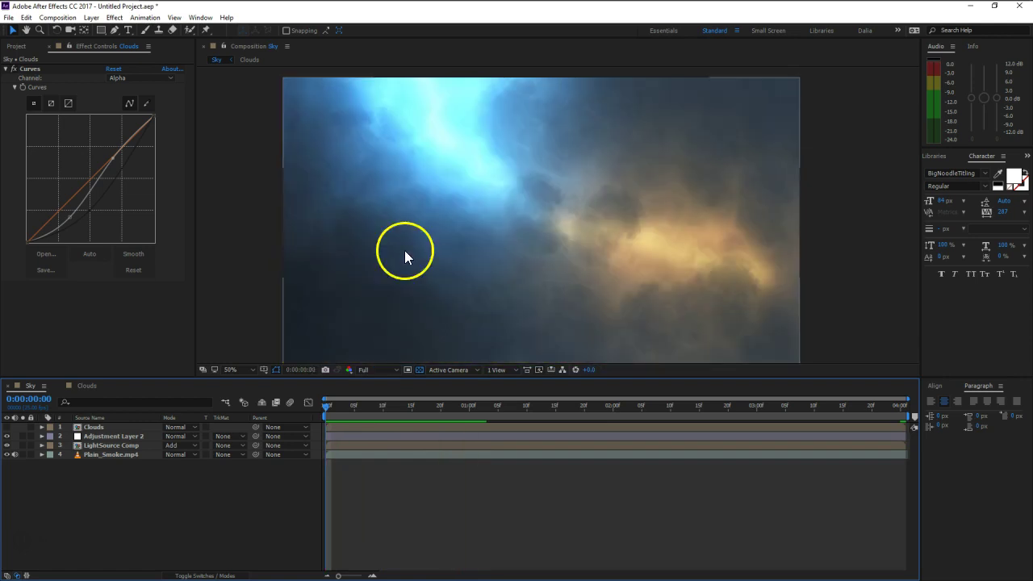
Step: In LightSource Comp, duplicate the topmost LightSource layer and set the copy's rotation to 254°
double_click(100, 445)
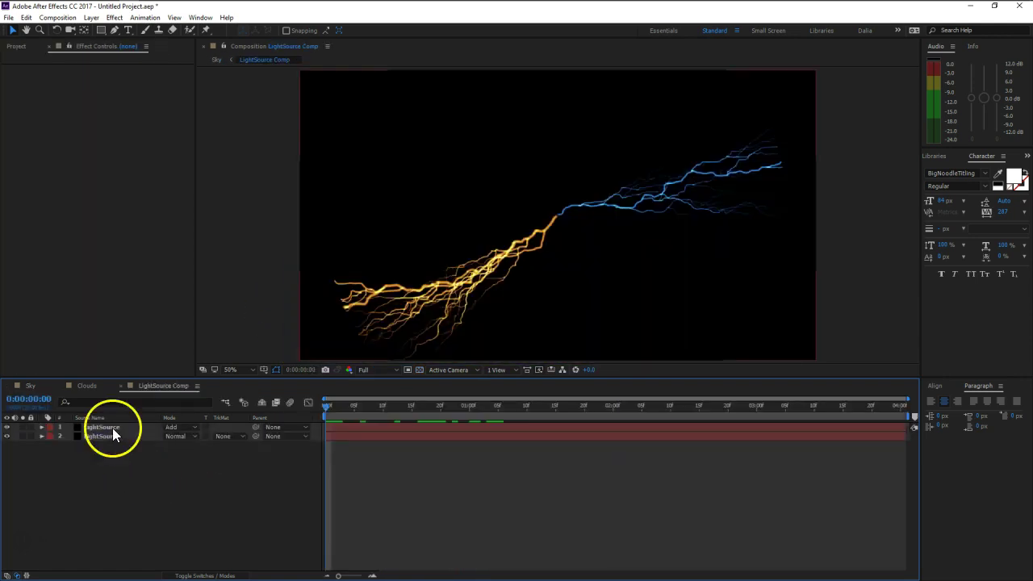
left_click(112, 428)
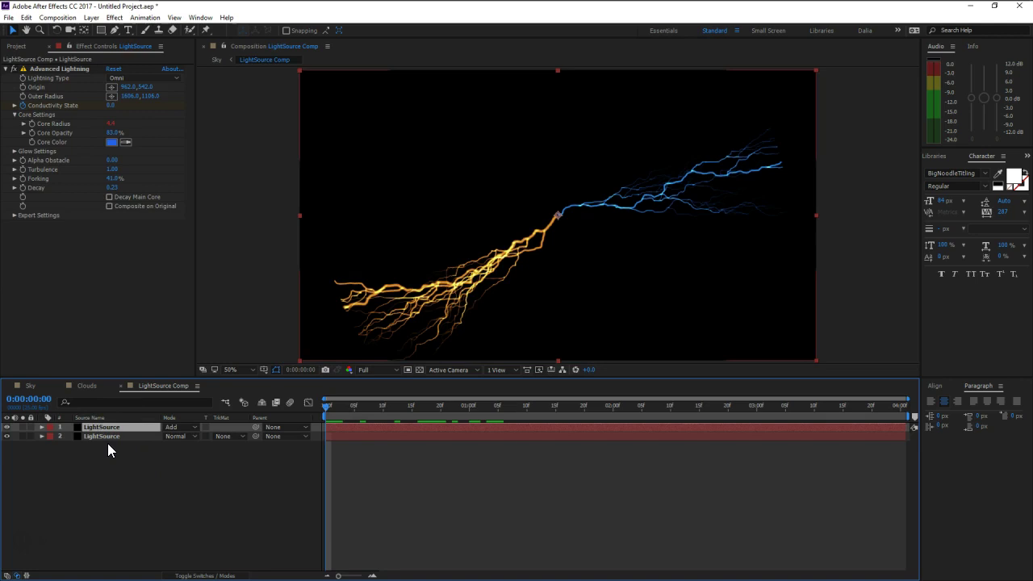
key("ctrl+d")
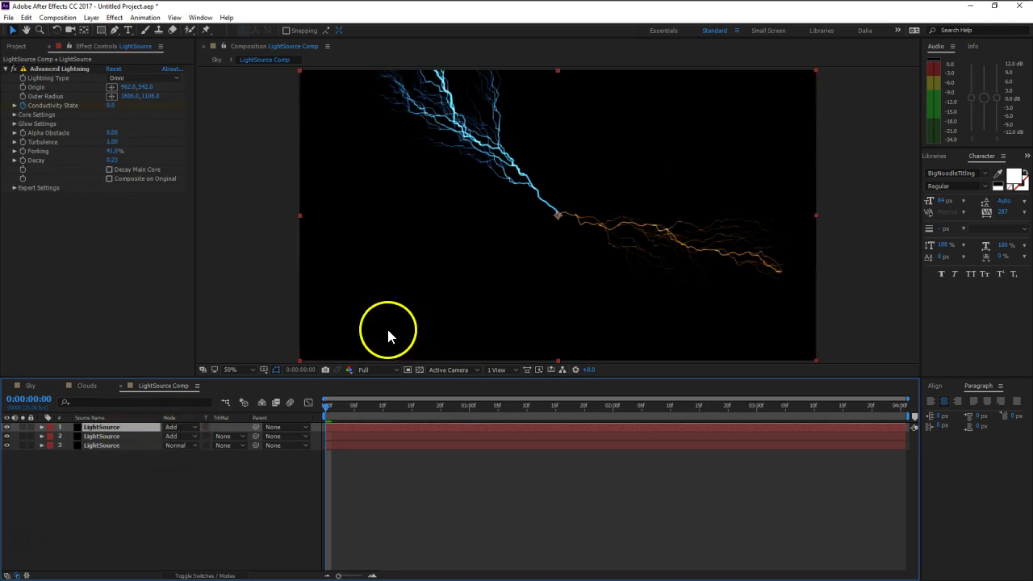
left_click(63, 69)
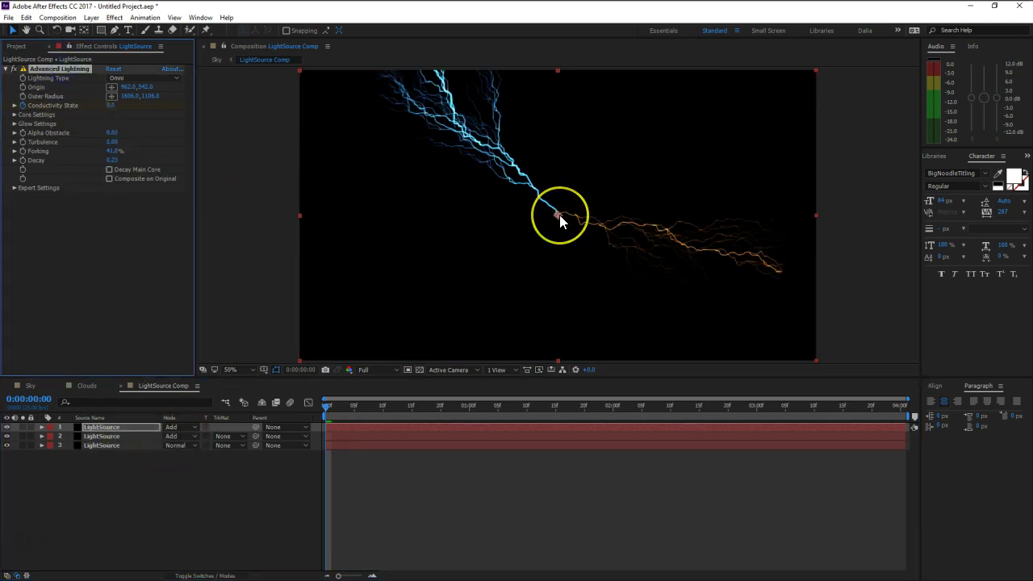
key("r")
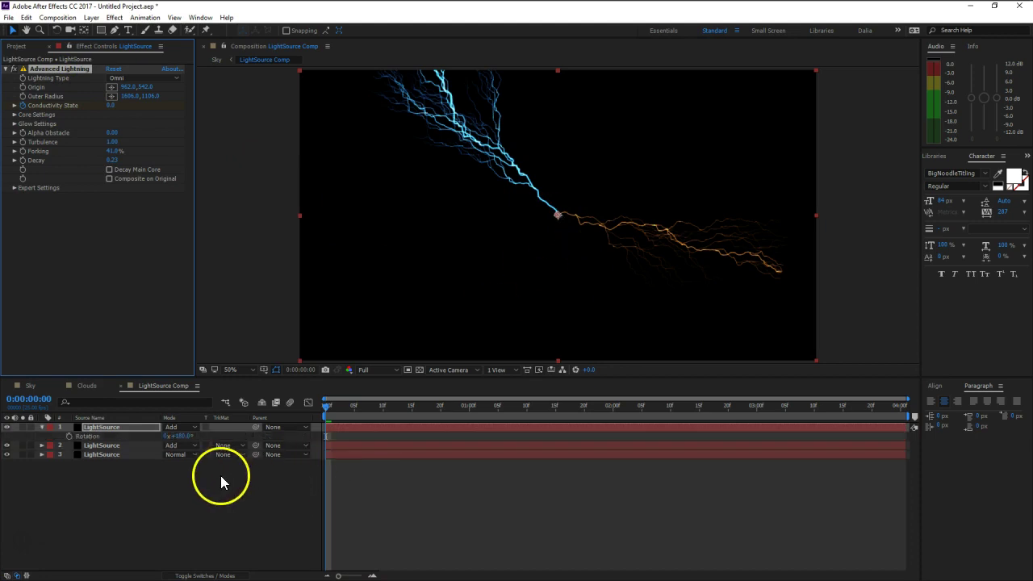
left_click_drag(185, 433, 222, 429)
Step: Change the new lightning's type to Strike and aim its direction point below the frame's lower edge
left_click(144, 78)
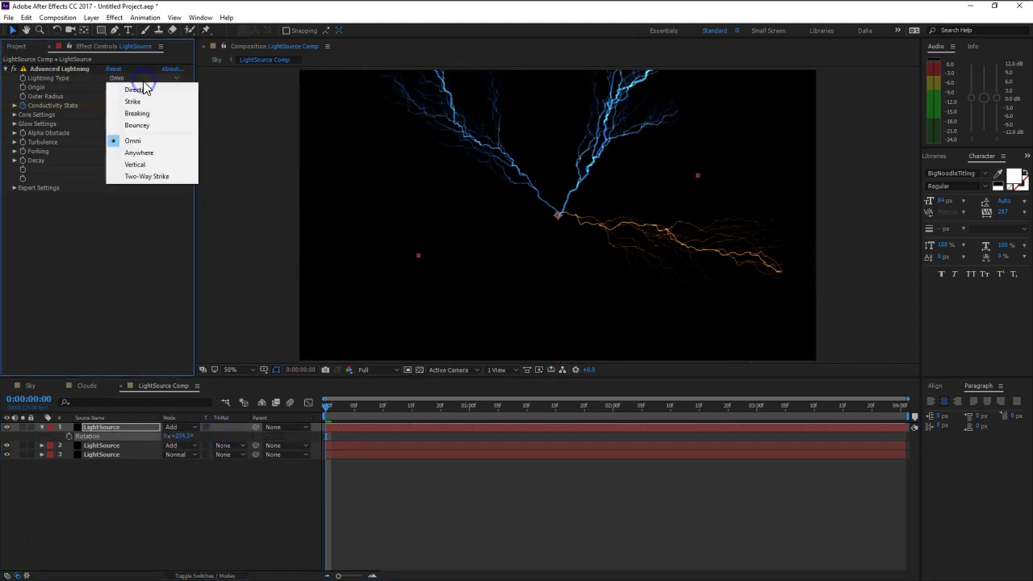
left_click(141, 101)
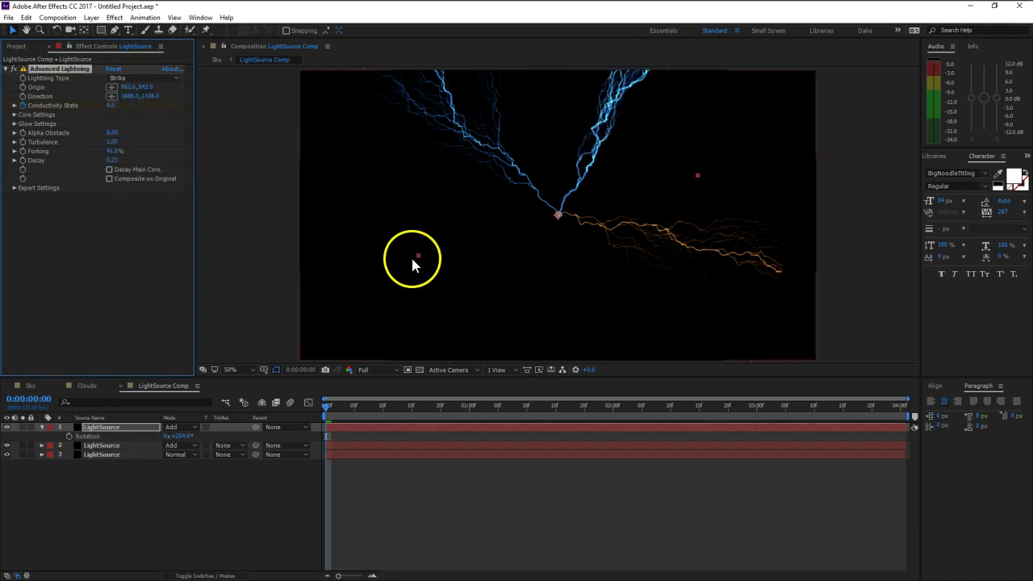
key("comma")
left_click_drag(608, 113, 538, 310)
left_click(218, 521)
Step: At 0:00:02:00, duplicate the Strike lightning layer and set the copy's lightning type to Omni
left_click_drag(327, 408, 616, 403)
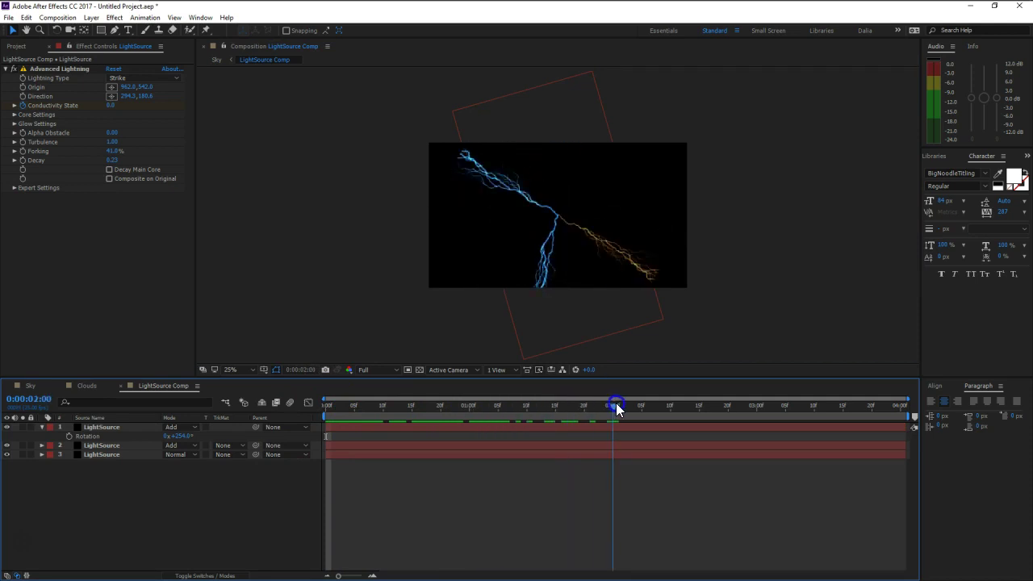
left_click(137, 427)
key("ctrl+d")
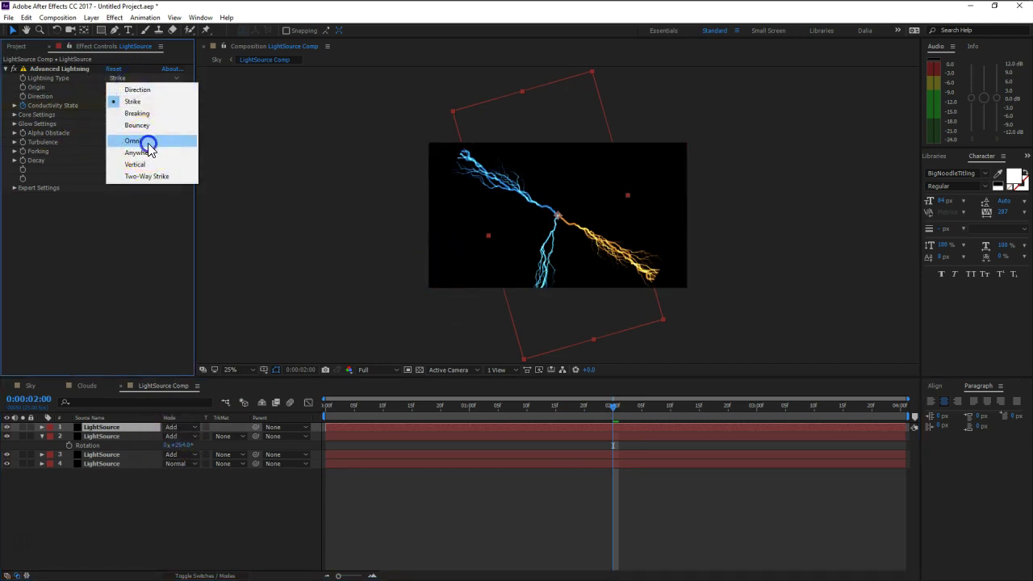
left_click(139, 141)
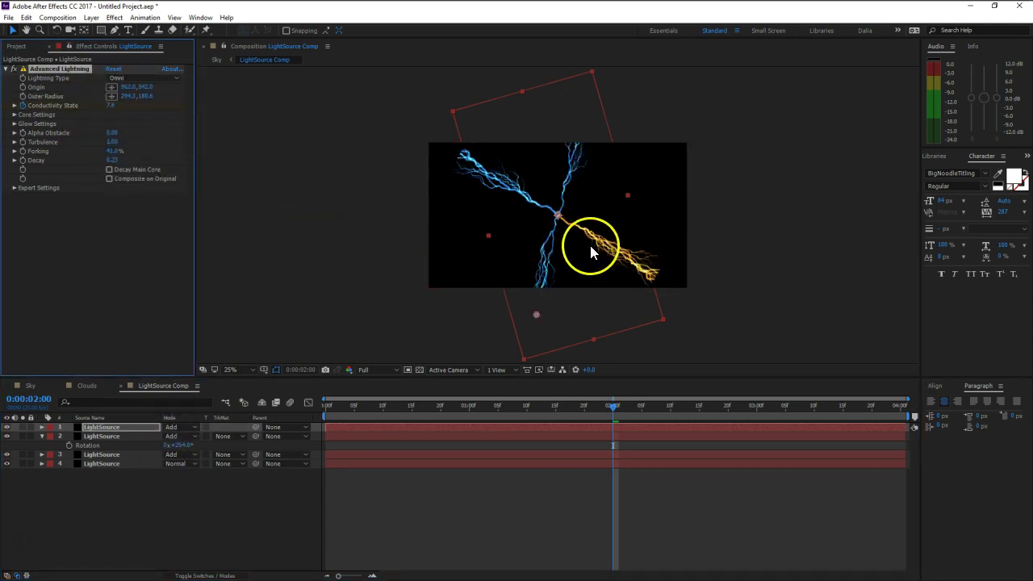
Step: Nudge the Omni copy's origin and move its outer radius point just above the frame's upper-right area
mouse_move(562, 214)
left_mouse_down()
mouse_move(604, 224)
mouse_move(560, 226)
left_mouse_up()
left_click_drag(536, 316, 652, 129)
left_click(410, 518)
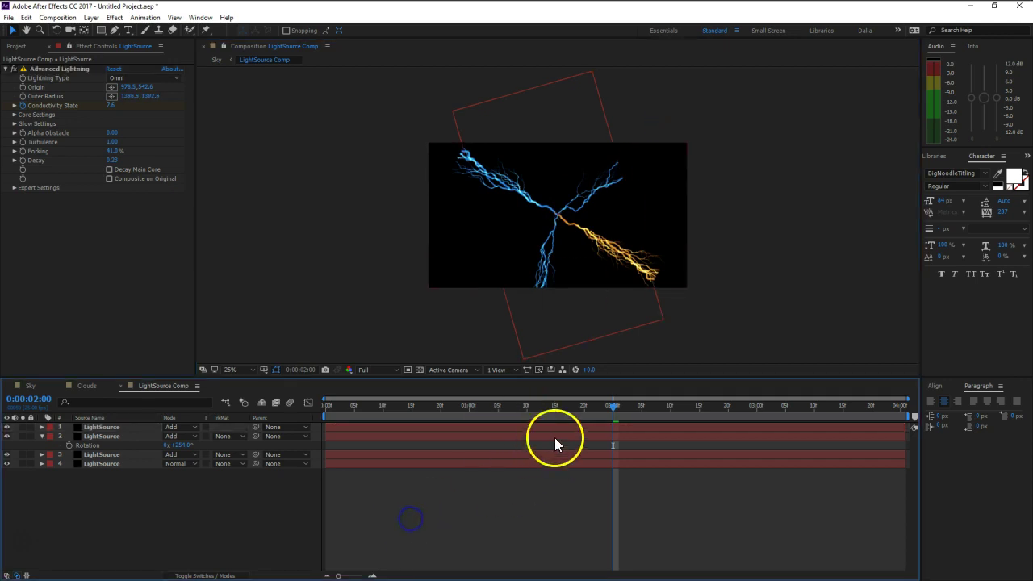
Step: Change the core color of the Strike lightning on the second LightSource layer to orange F84C11
left_click_drag(612, 407, 586, 414)
left_click(102, 436)
left_click(14, 115)
left_click(103, 142)
left_click_drag(218, 282, 221, 293)
left_click_drag(186, 191, 198, 160)
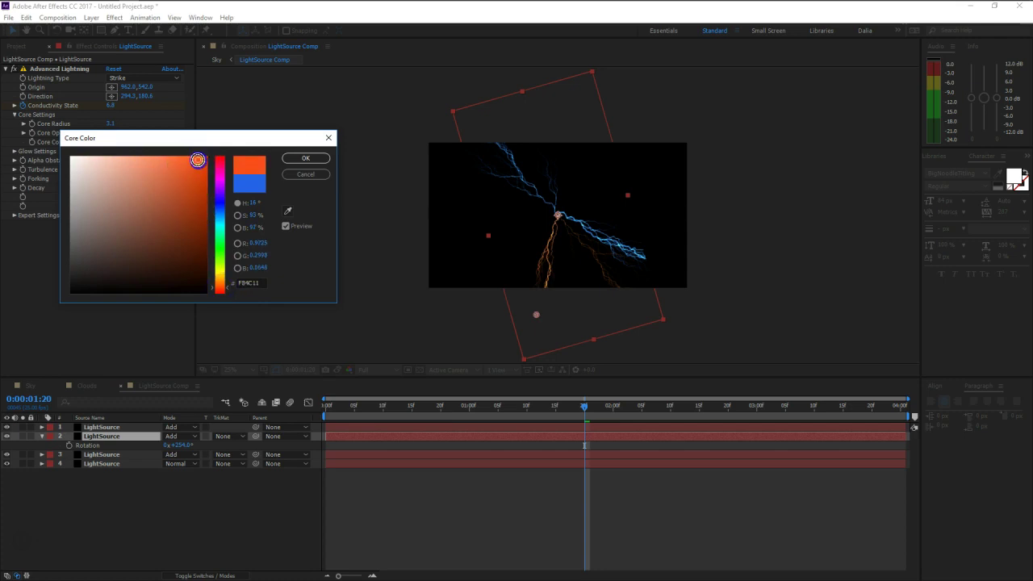
left_click(303, 158)
key("period")
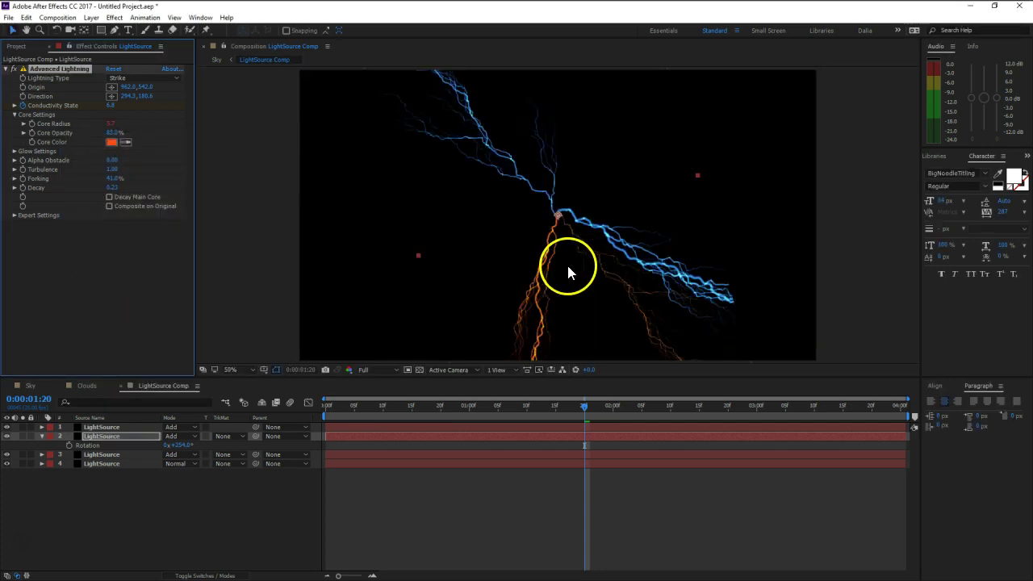
Step: Close the Clouds composition and preview the Sky composition with the added lightning sources
left_click(83, 385)
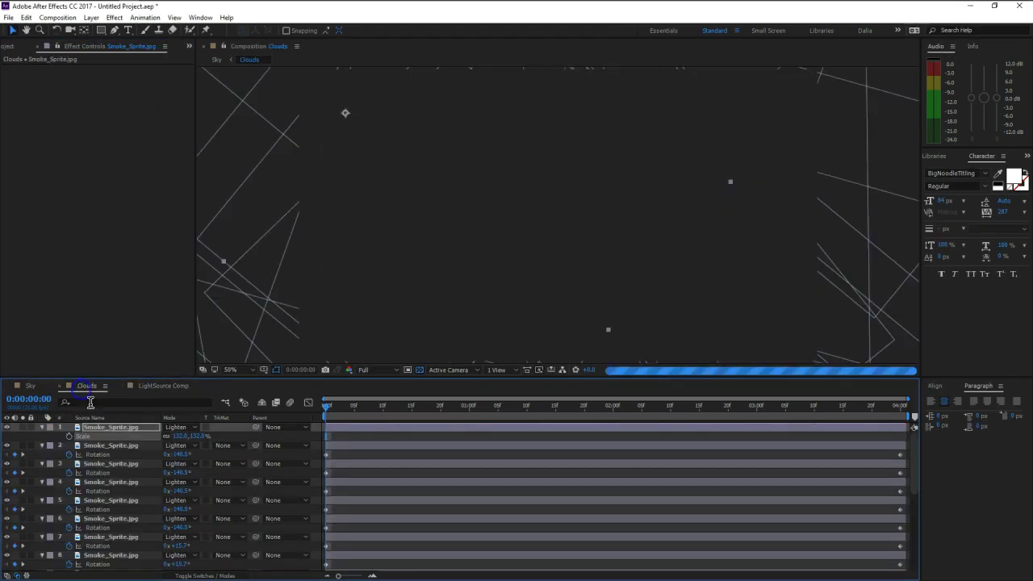
left_click(56, 389)
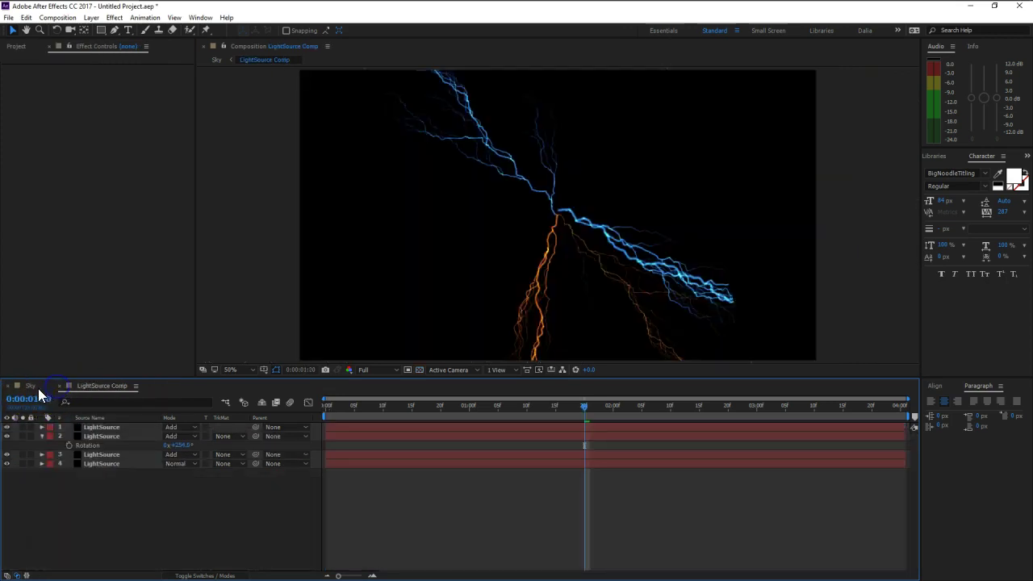
left_click(32, 386)
left_click(190, 514)
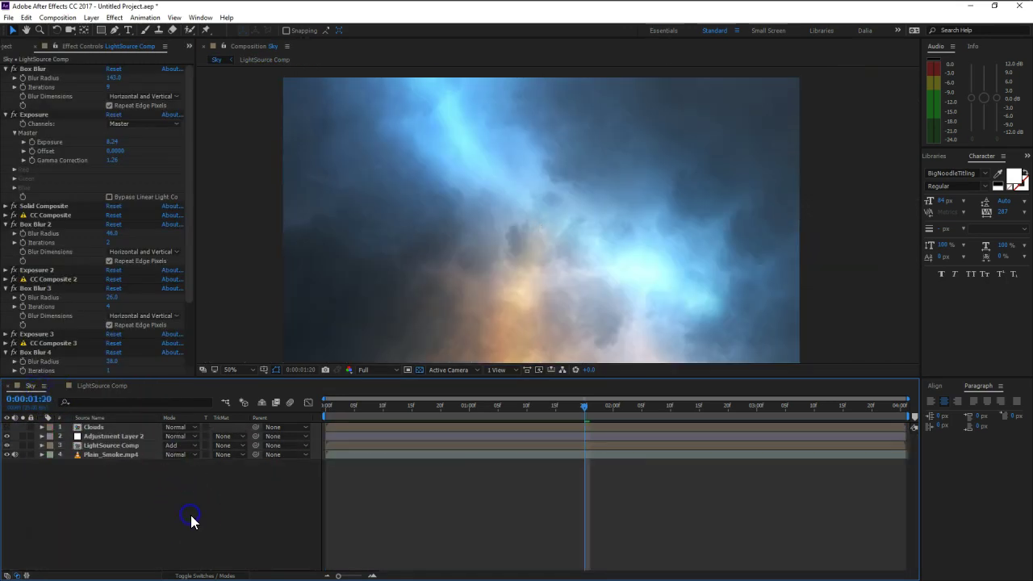
key("space")
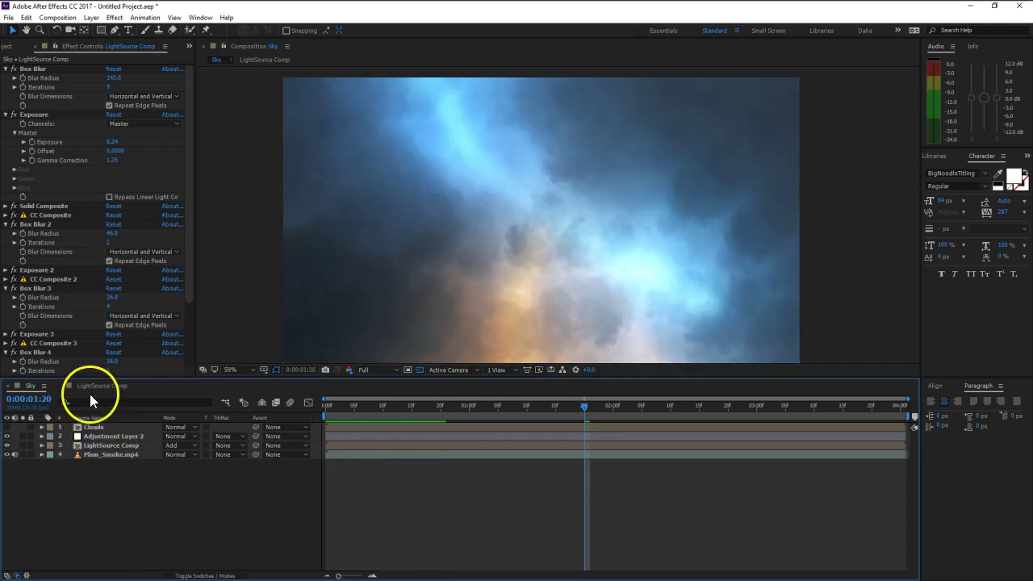
Step: In the Clouds composition, enlarge all Smoke_Sprite.jpg layers together so the fifth layer's scale reaches 166%
double_click(106, 429)
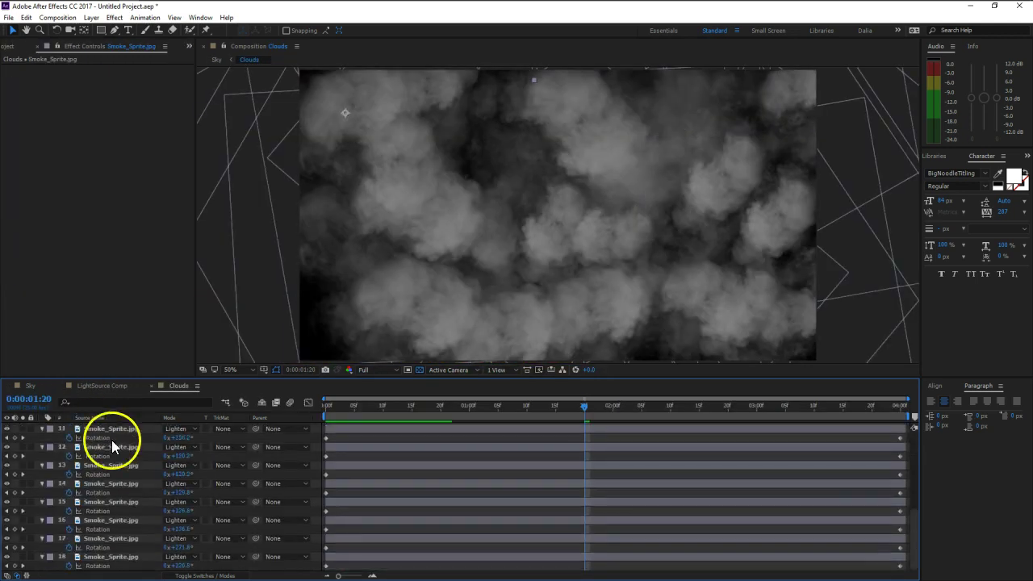
key("ctrl+a")
key("u")
key("s")
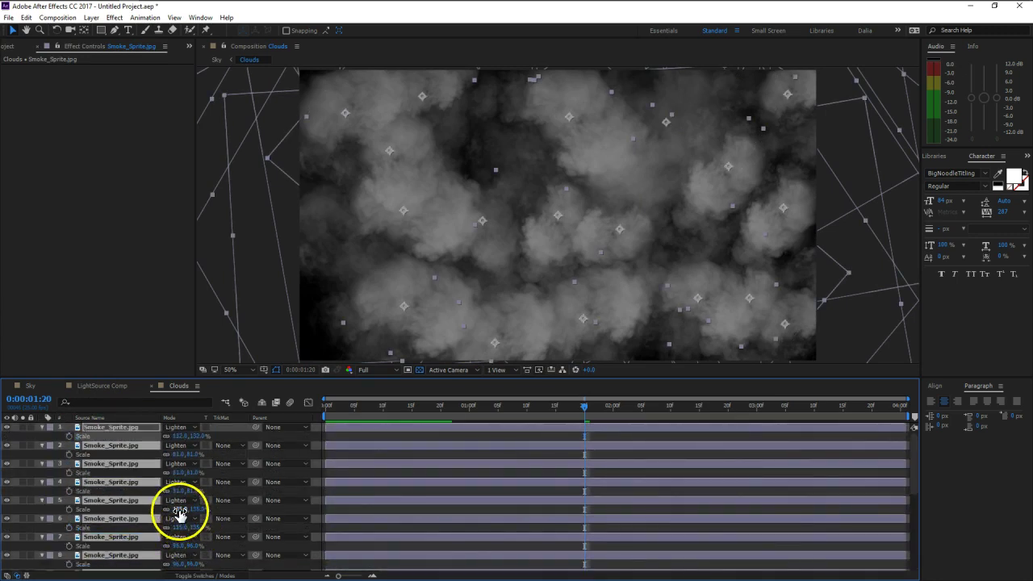
left_click_drag(181, 509, 202, 510)
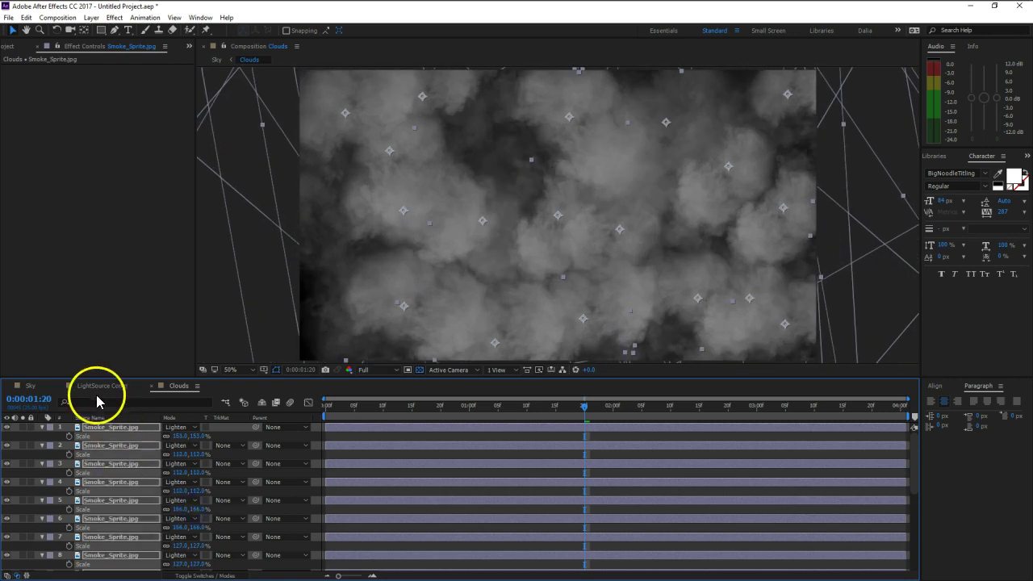
Step: Go back to the Sky composition and play it through to check the enlarged cloud sprites
left_click(30, 385)
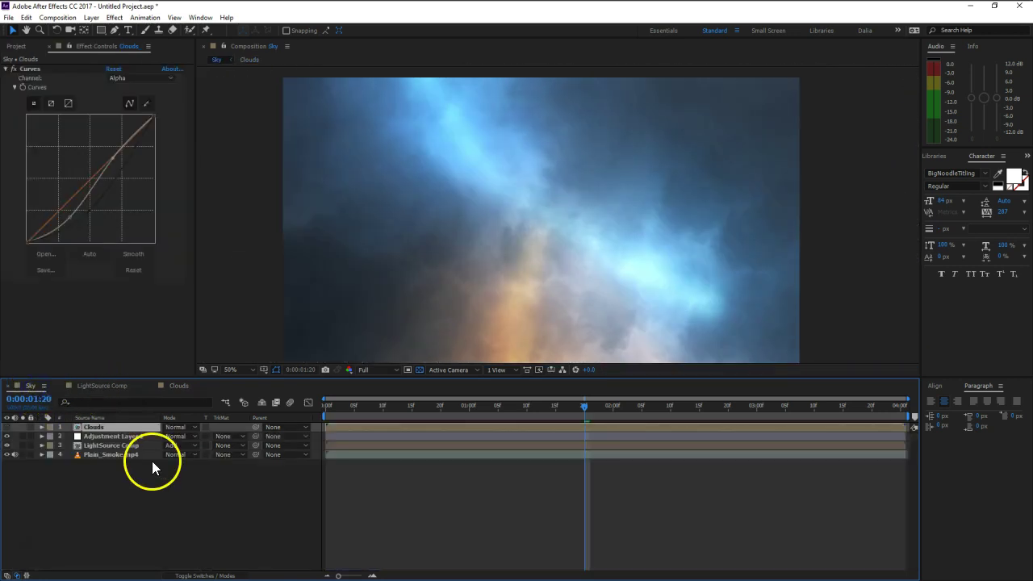
key("space")
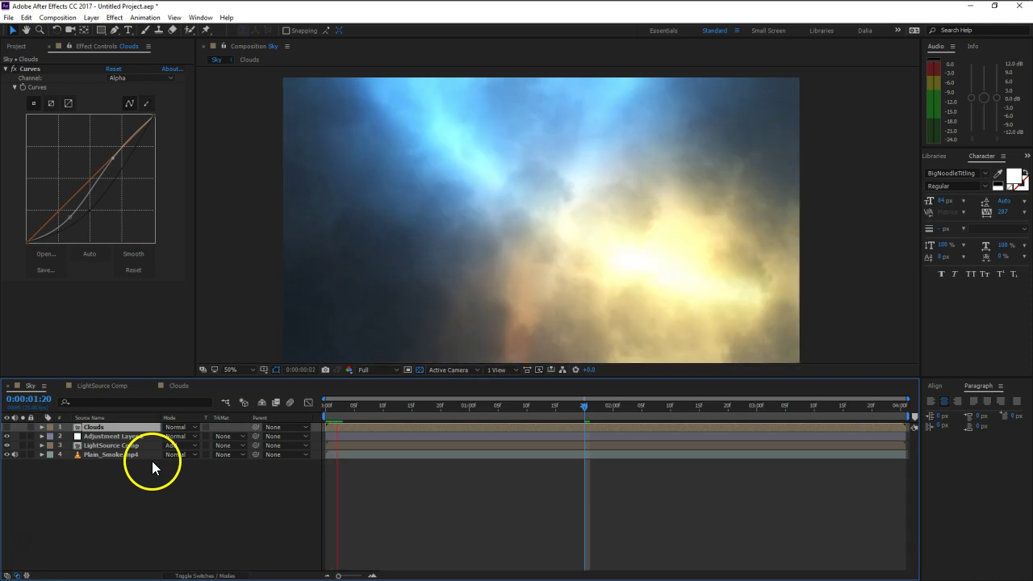